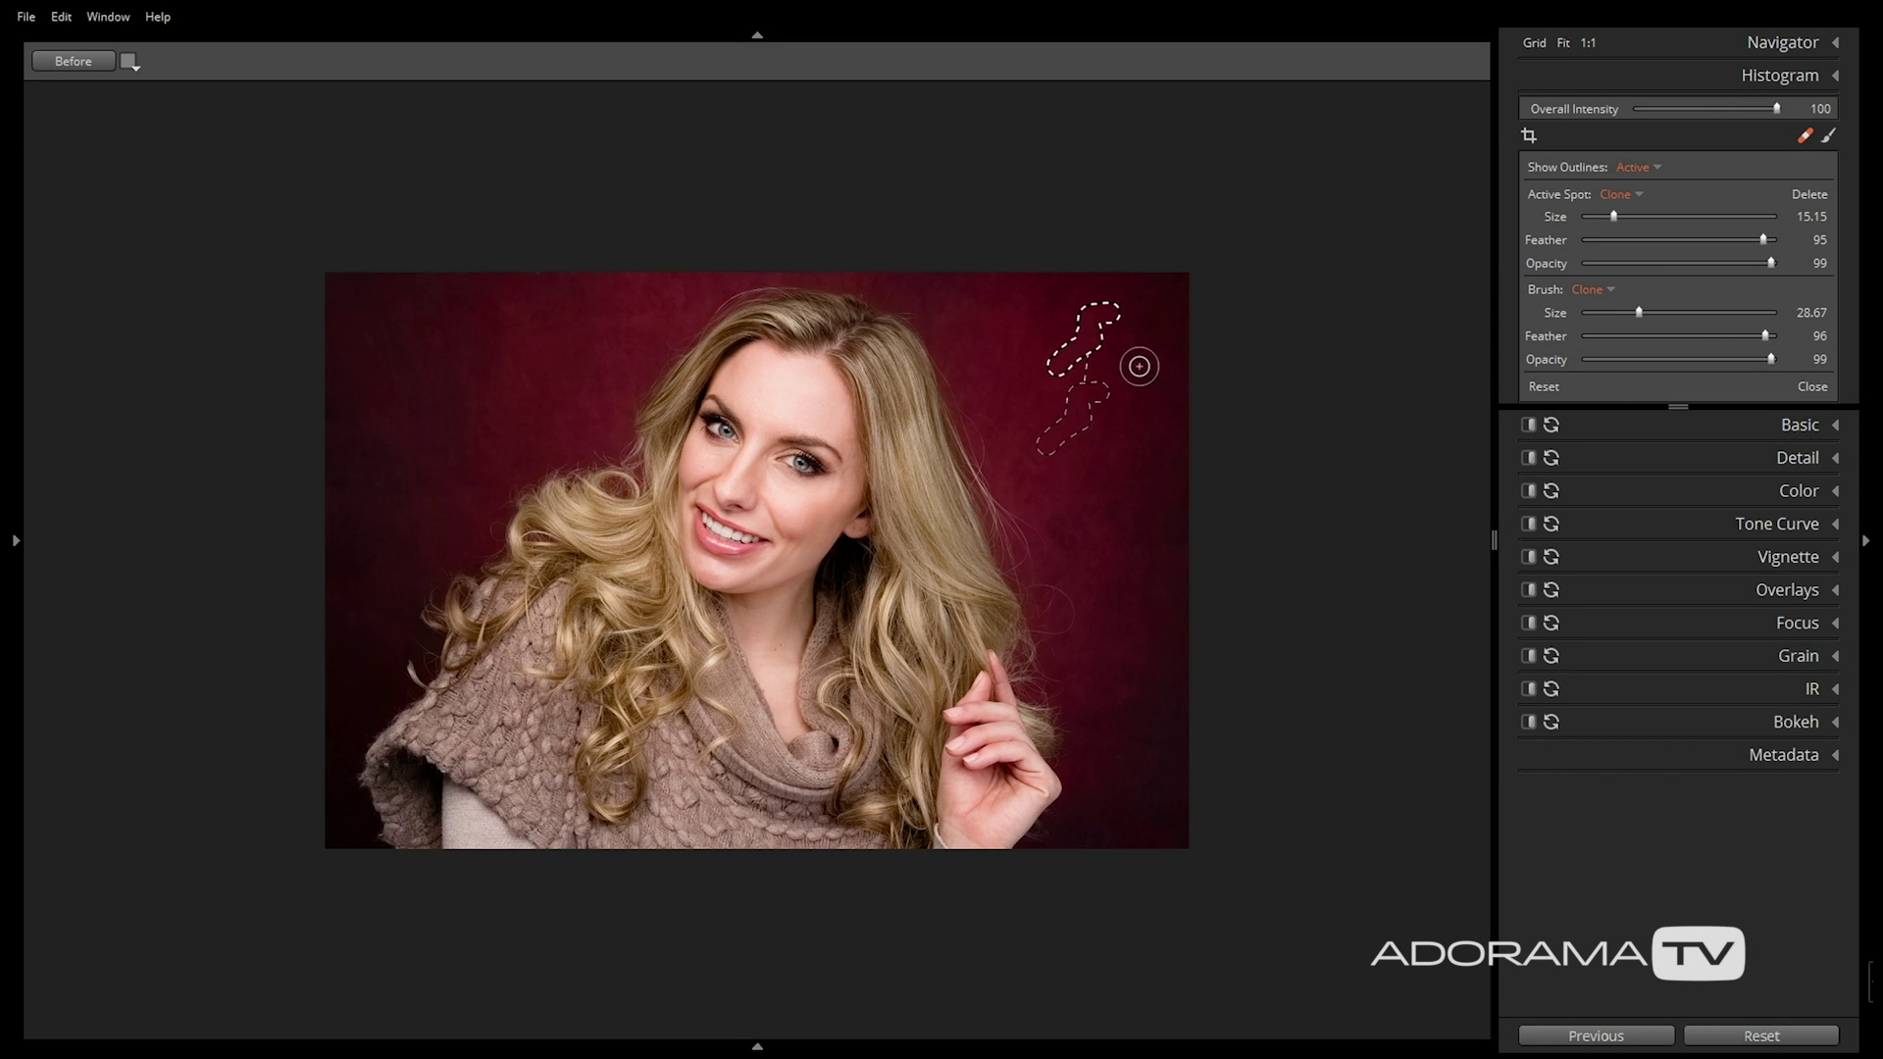
Clone over the blemishes in the red backdrop beside the model's hair and lower the active clone spot's opacity
left_click_drag(1134, 365, 1118, 504)
left_click_drag(1123, 358, 1157, 397)
left_click_drag(1152, 613, 1143, 463)
left_click_drag(1770, 263, 1726, 262)
left_click_drag(1104, 310, 1063, 365)
left_click_drag(1118, 465, 1098, 451)
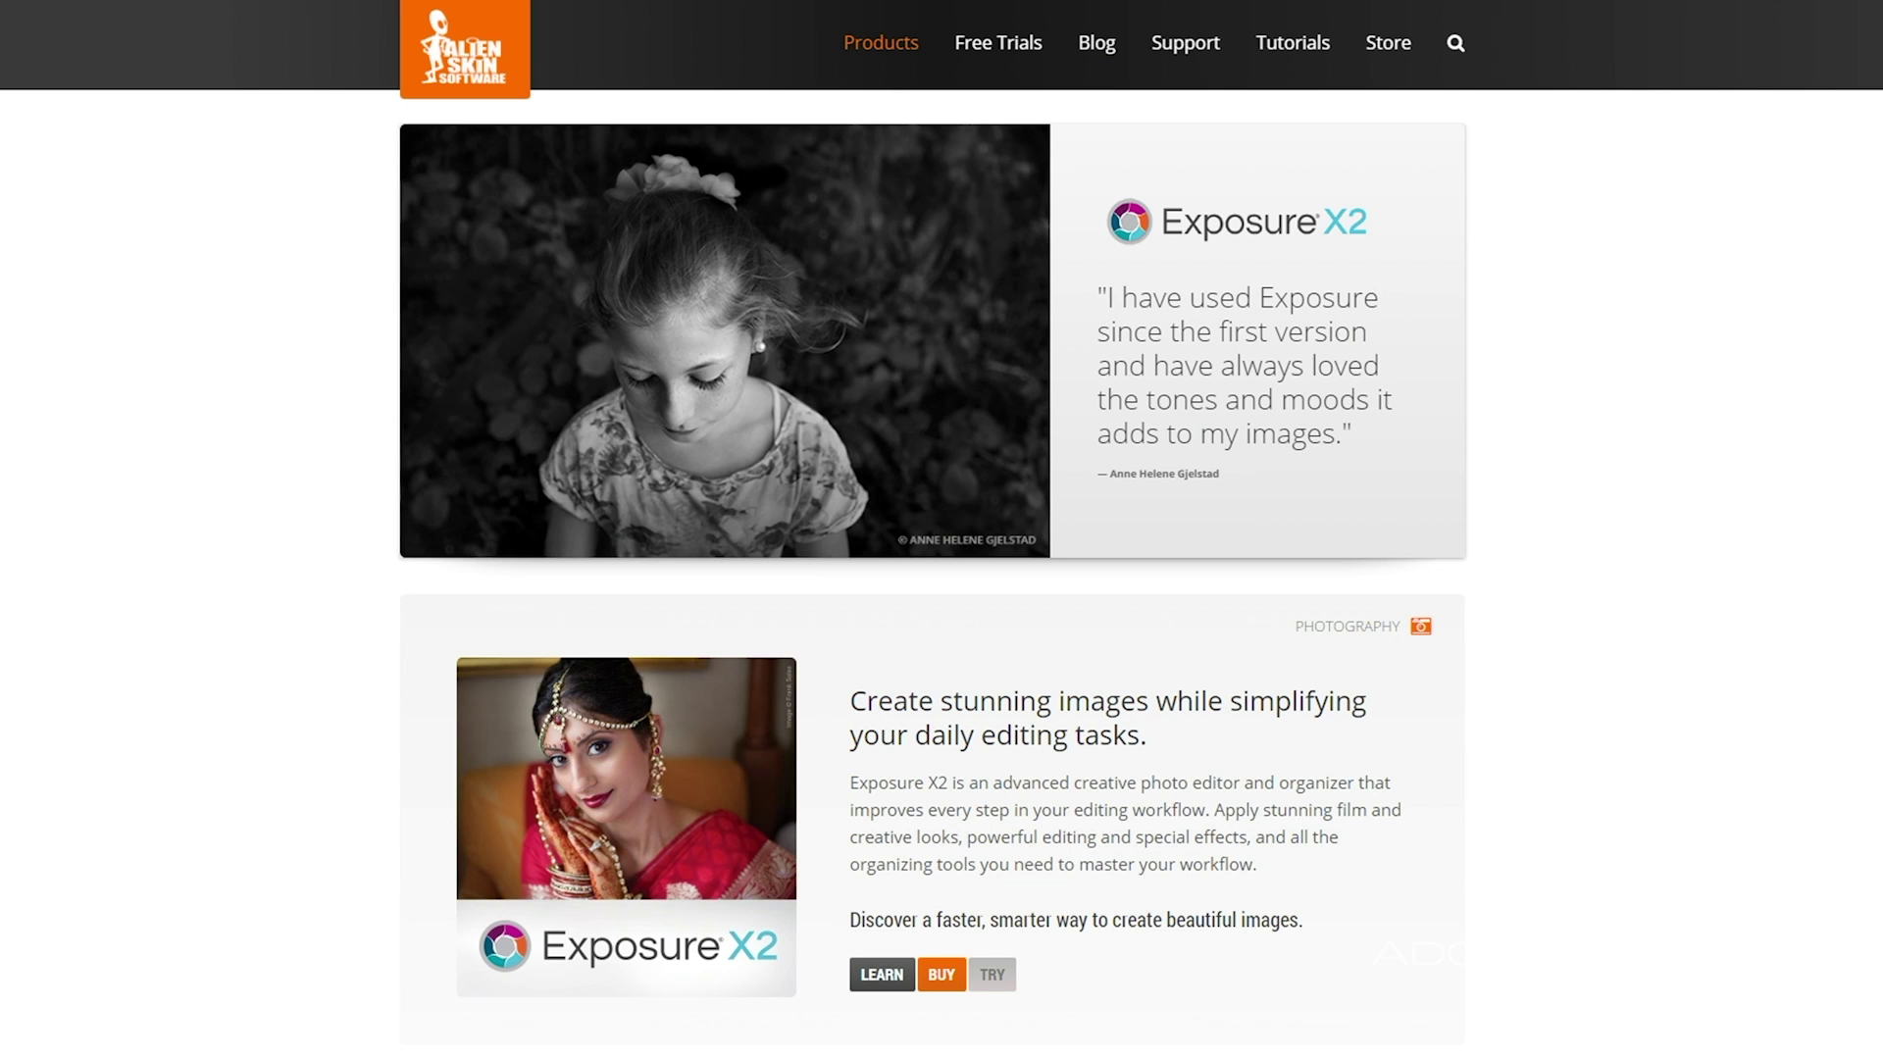
Open the free trials page on the Alien Skin website and download the Exposure X2 Bundle trial
left_click(995, 49)
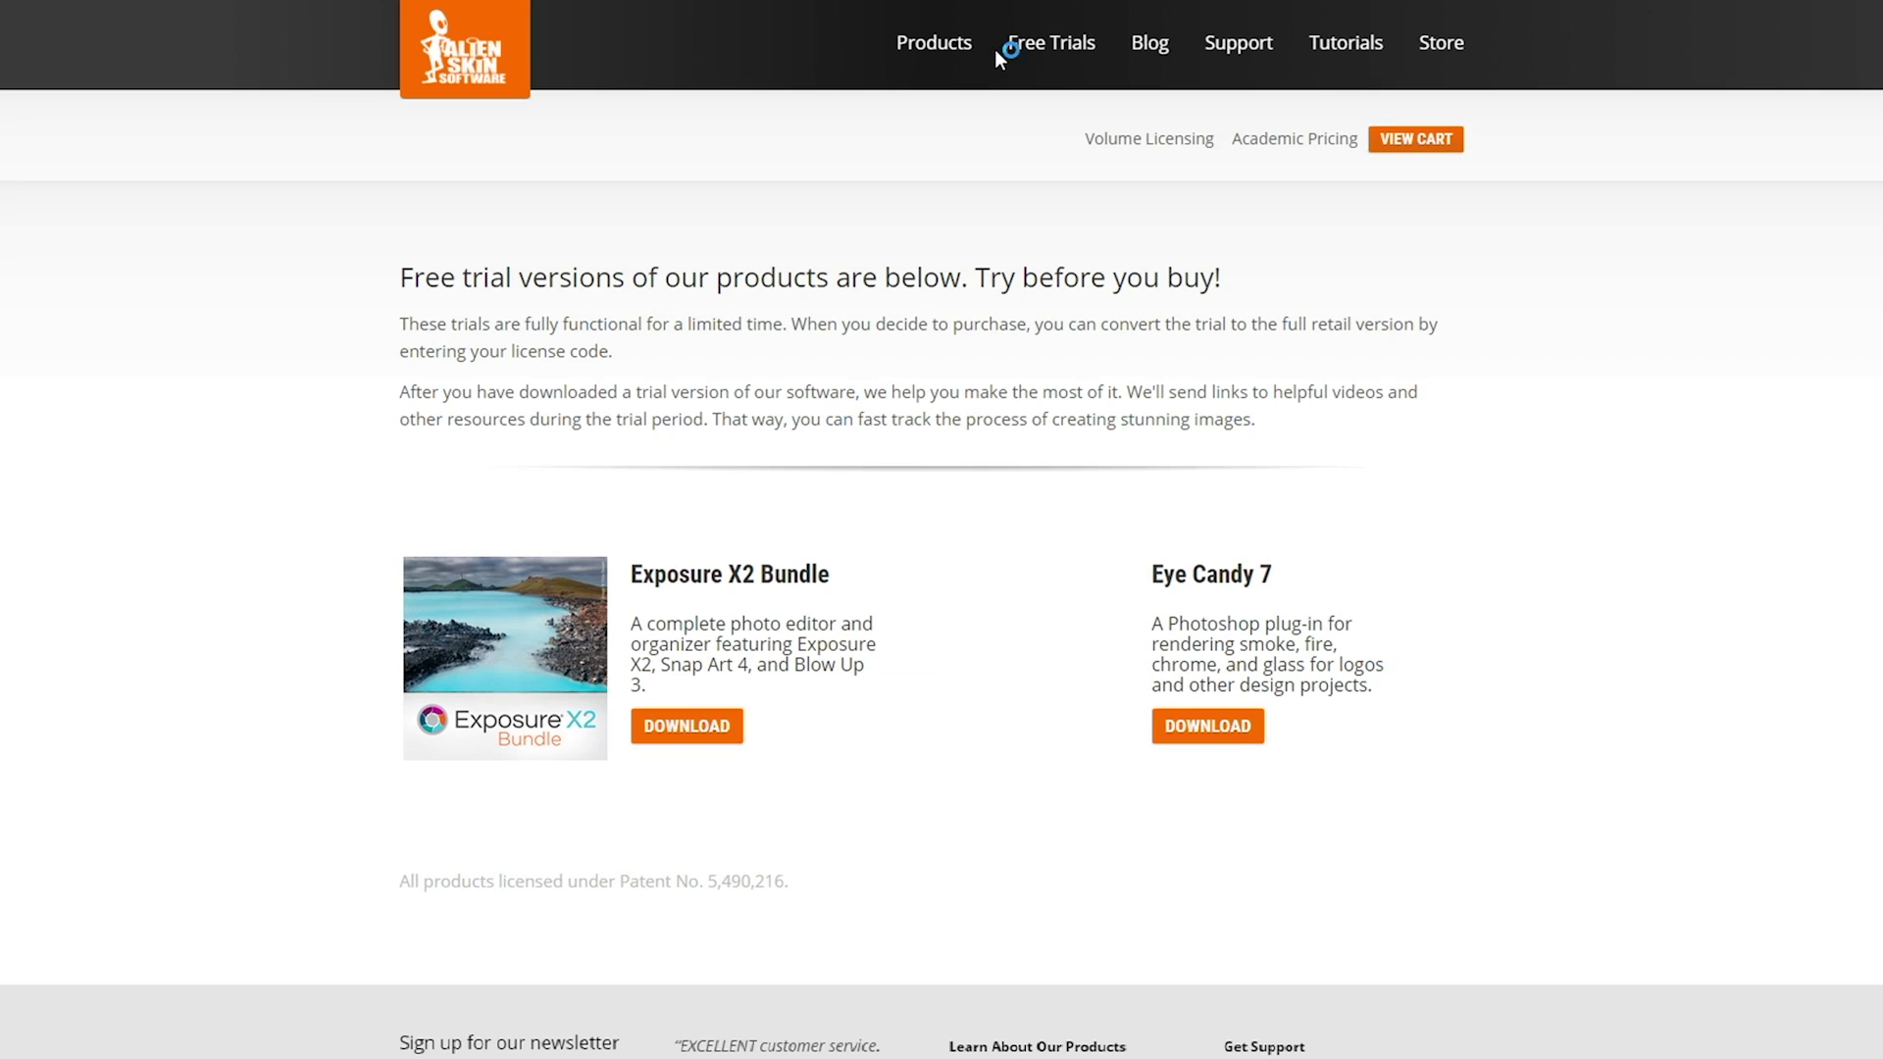
left_click(706, 735)
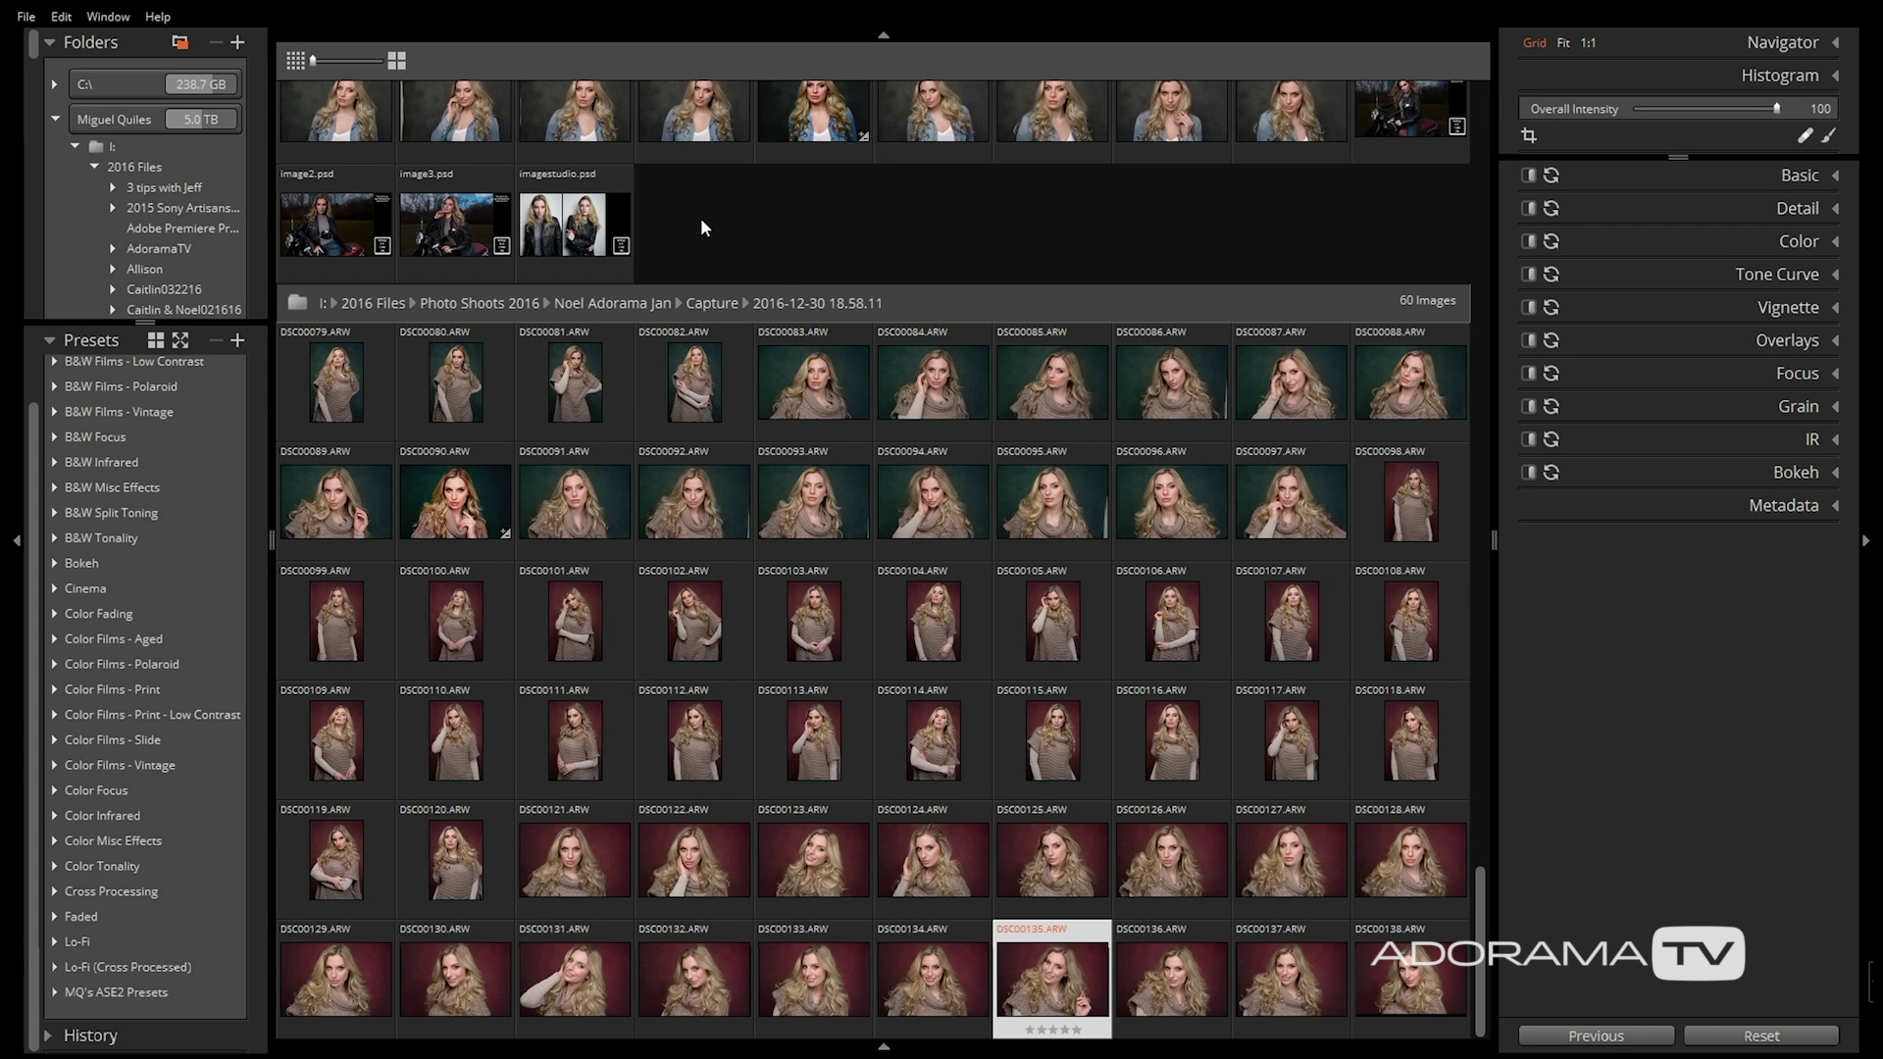
Look through the photo shoot folders in the folder tree and collapse the folder list
left_click(51, 43)
left_click(51, 43)
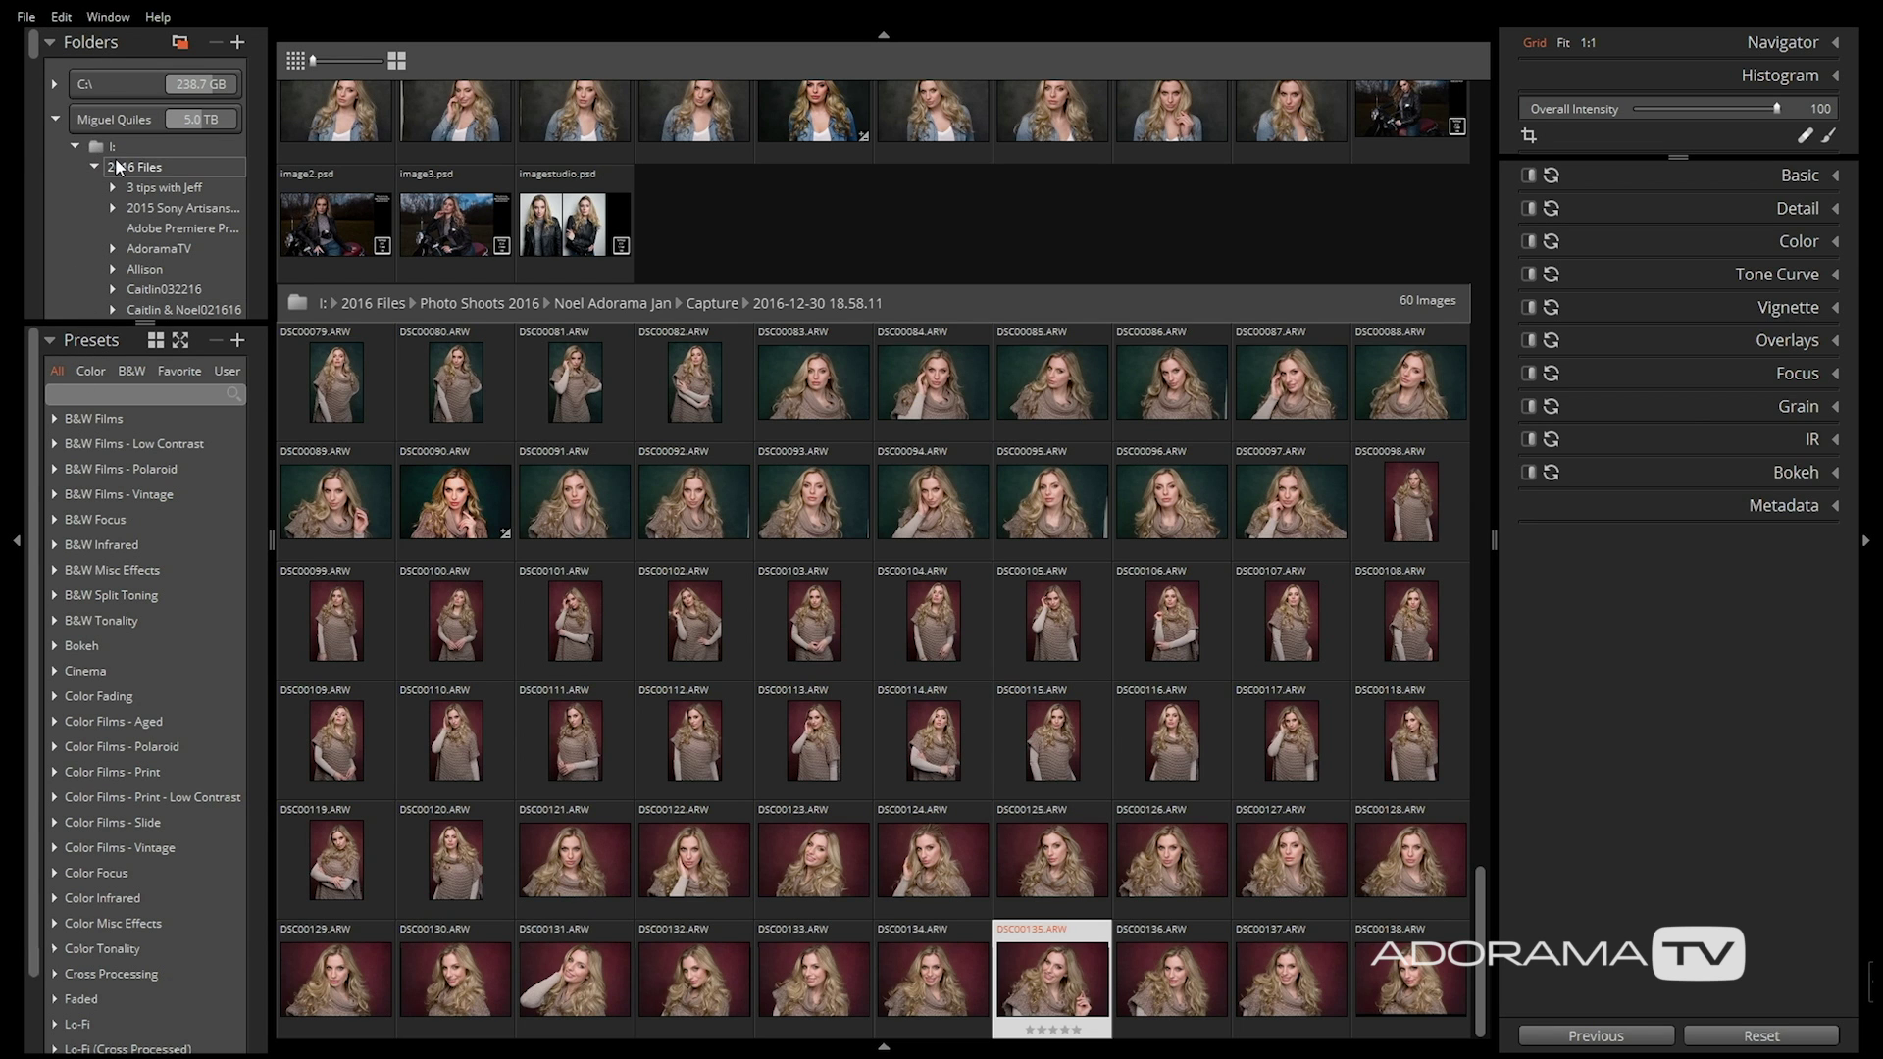
scroll(114, 167, "down", 5)
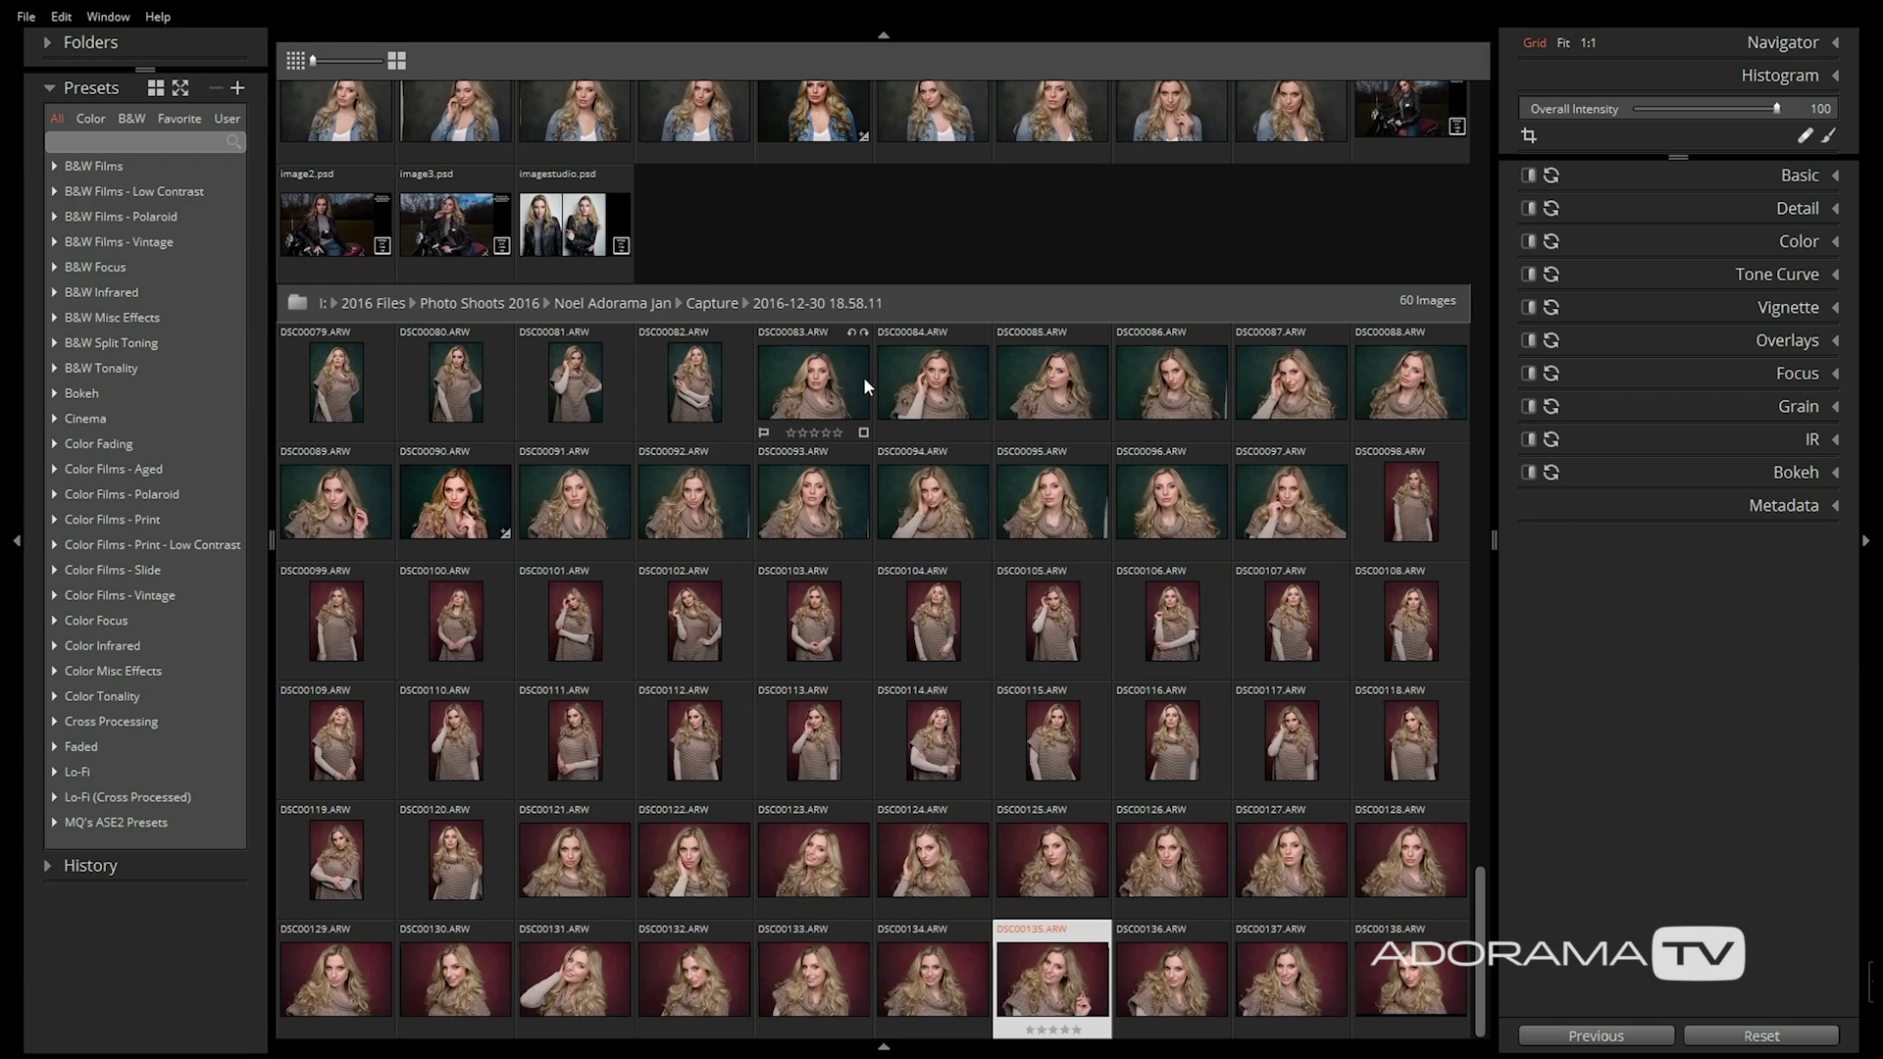
scroll(1008, 459, "up", 3)
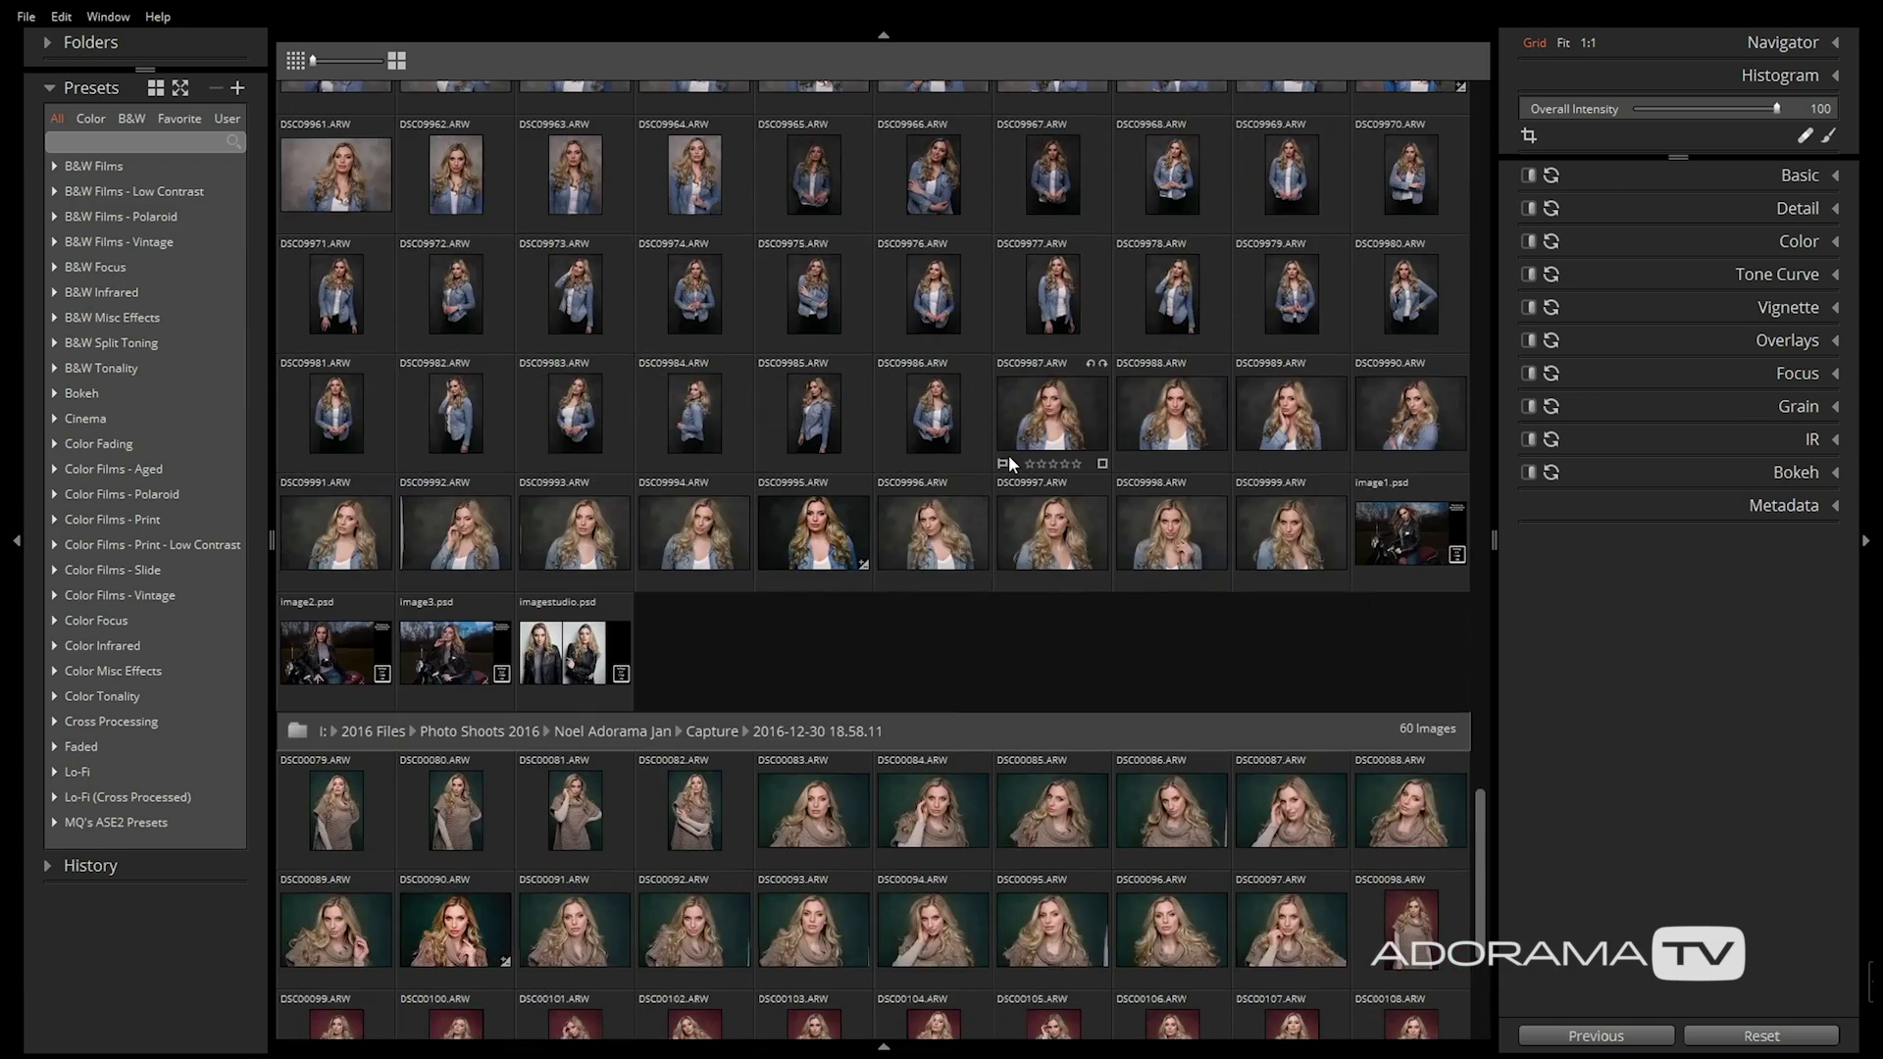
Enlarge the library thumbnails and browse through the shoot's images
scroll(1008, 461, "up", 10)
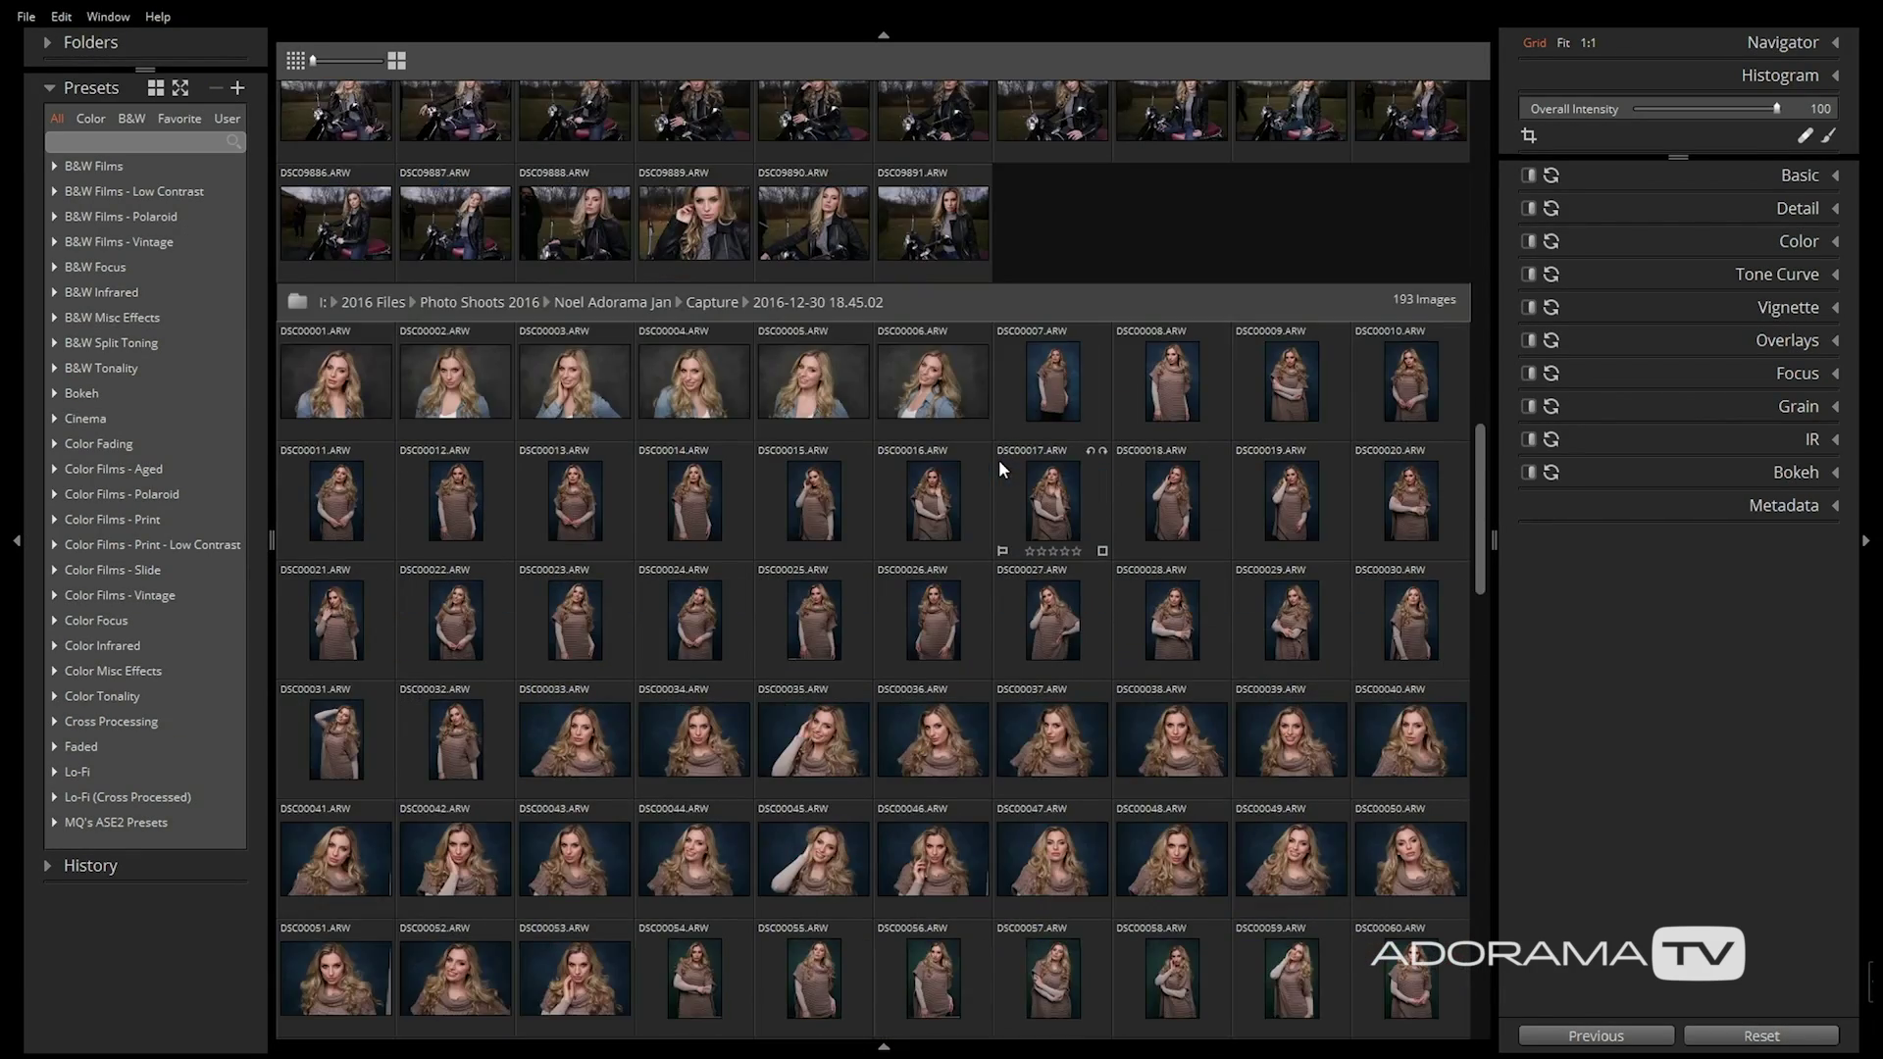
mouse_move(311, 61)
left_mouse_down()
mouse_move(388, 63)
mouse_move(321, 64)
left_mouse_up()
scroll(1088, 537, "down", 7)
scroll(1046, 522, "up", 7)
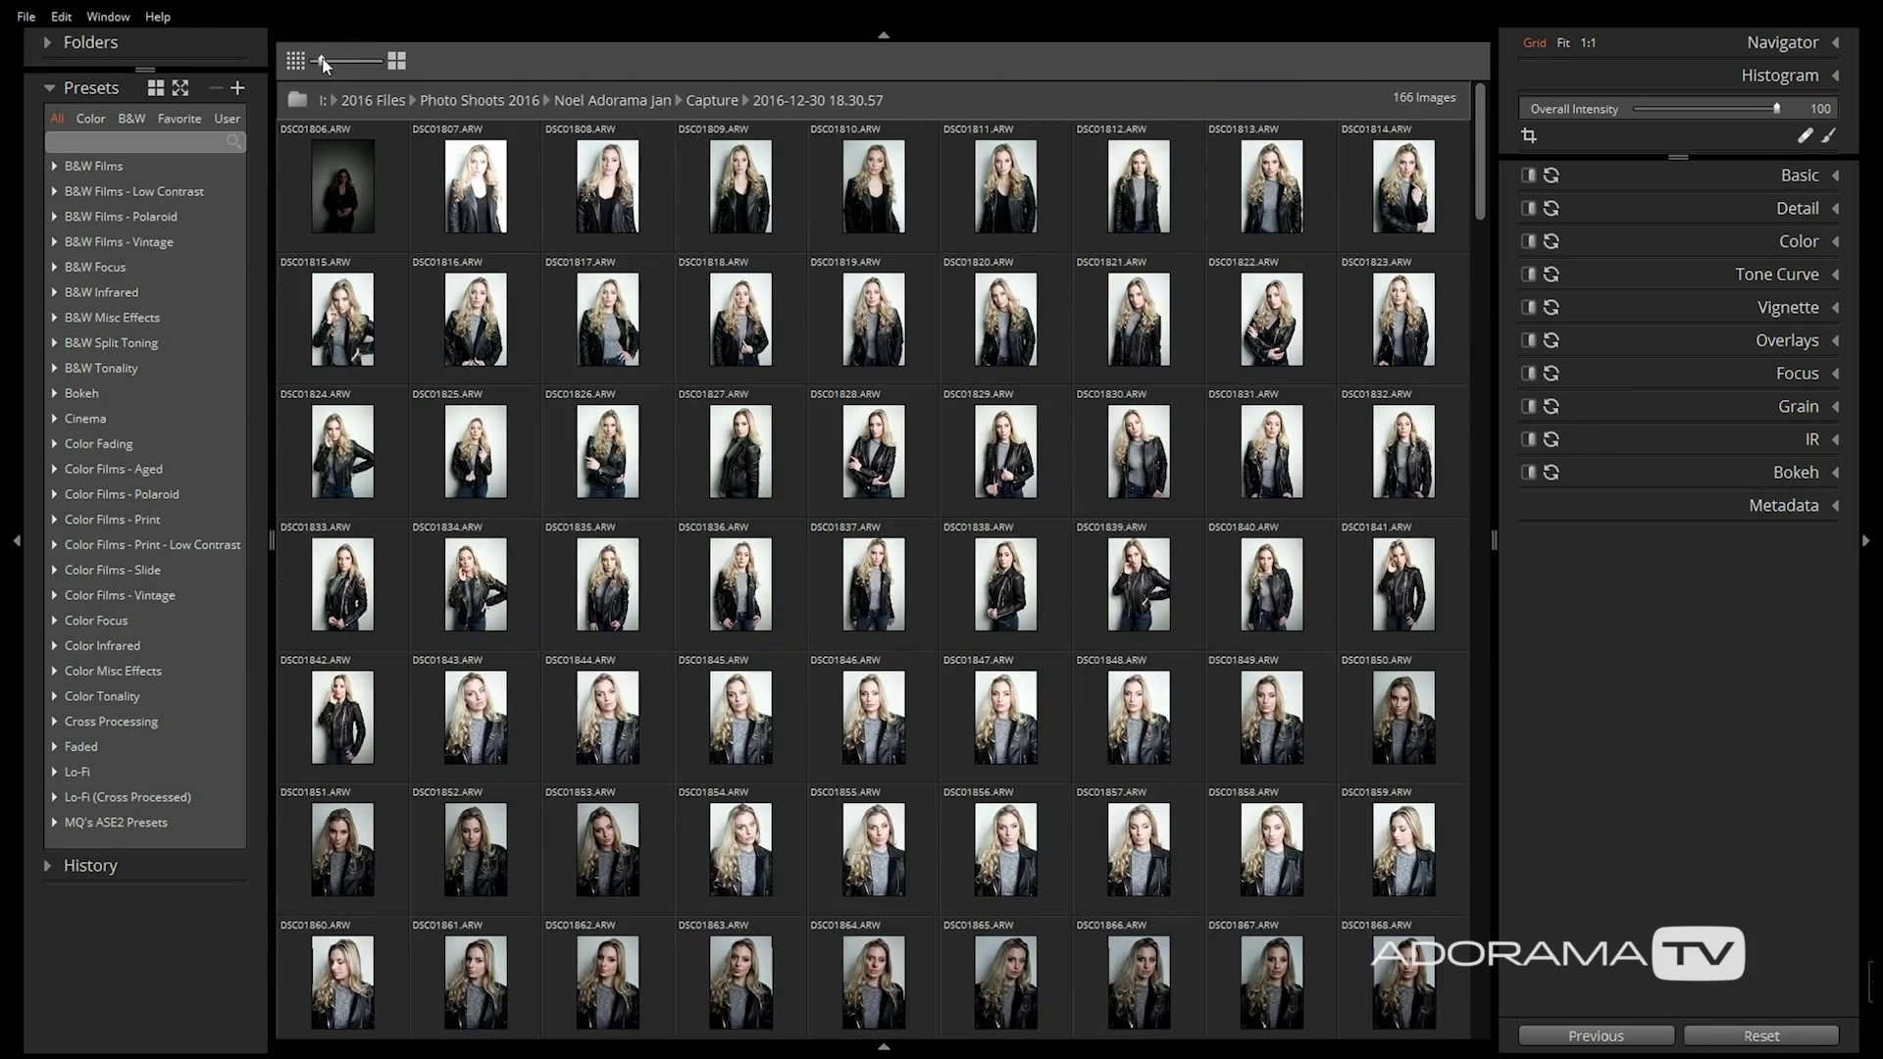
left_click_drag(1479, 119, 1489, 400)
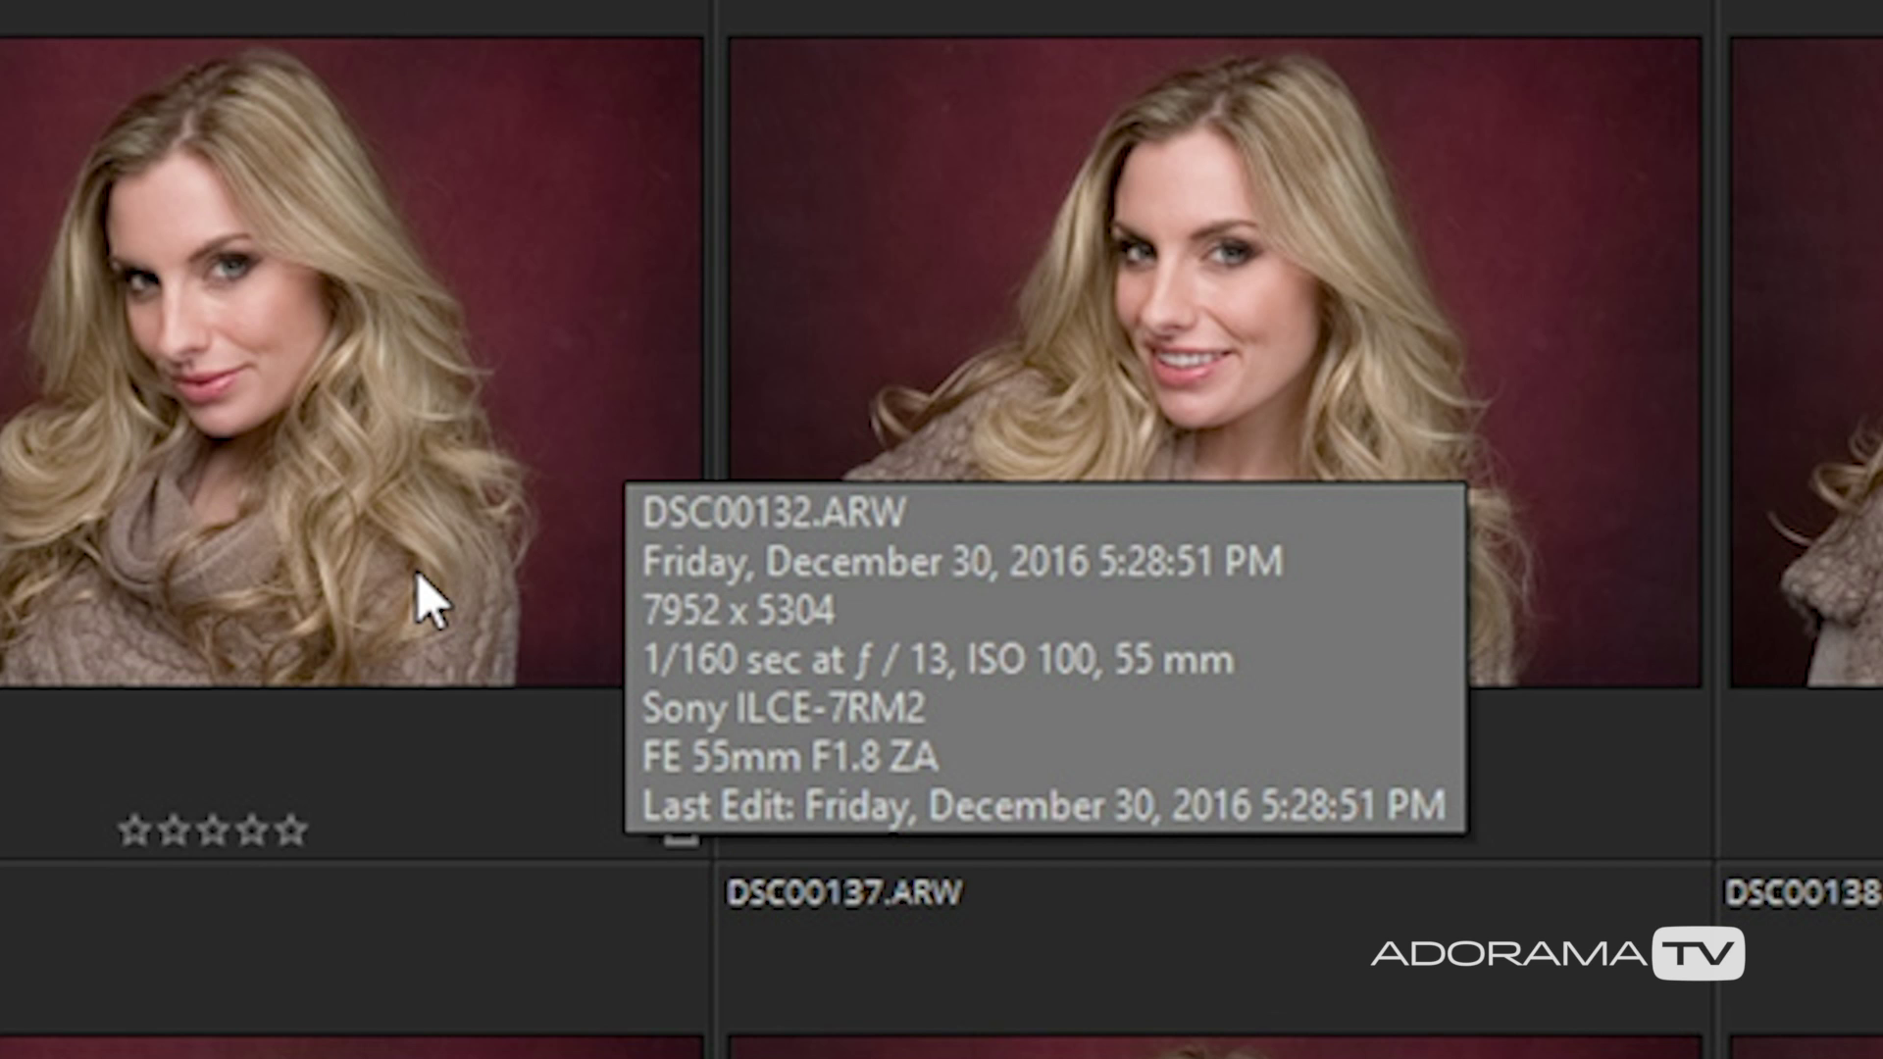
Filter the library to five-star photos and open DSC00135.ARW in the single-image view
left_click(419, 588)
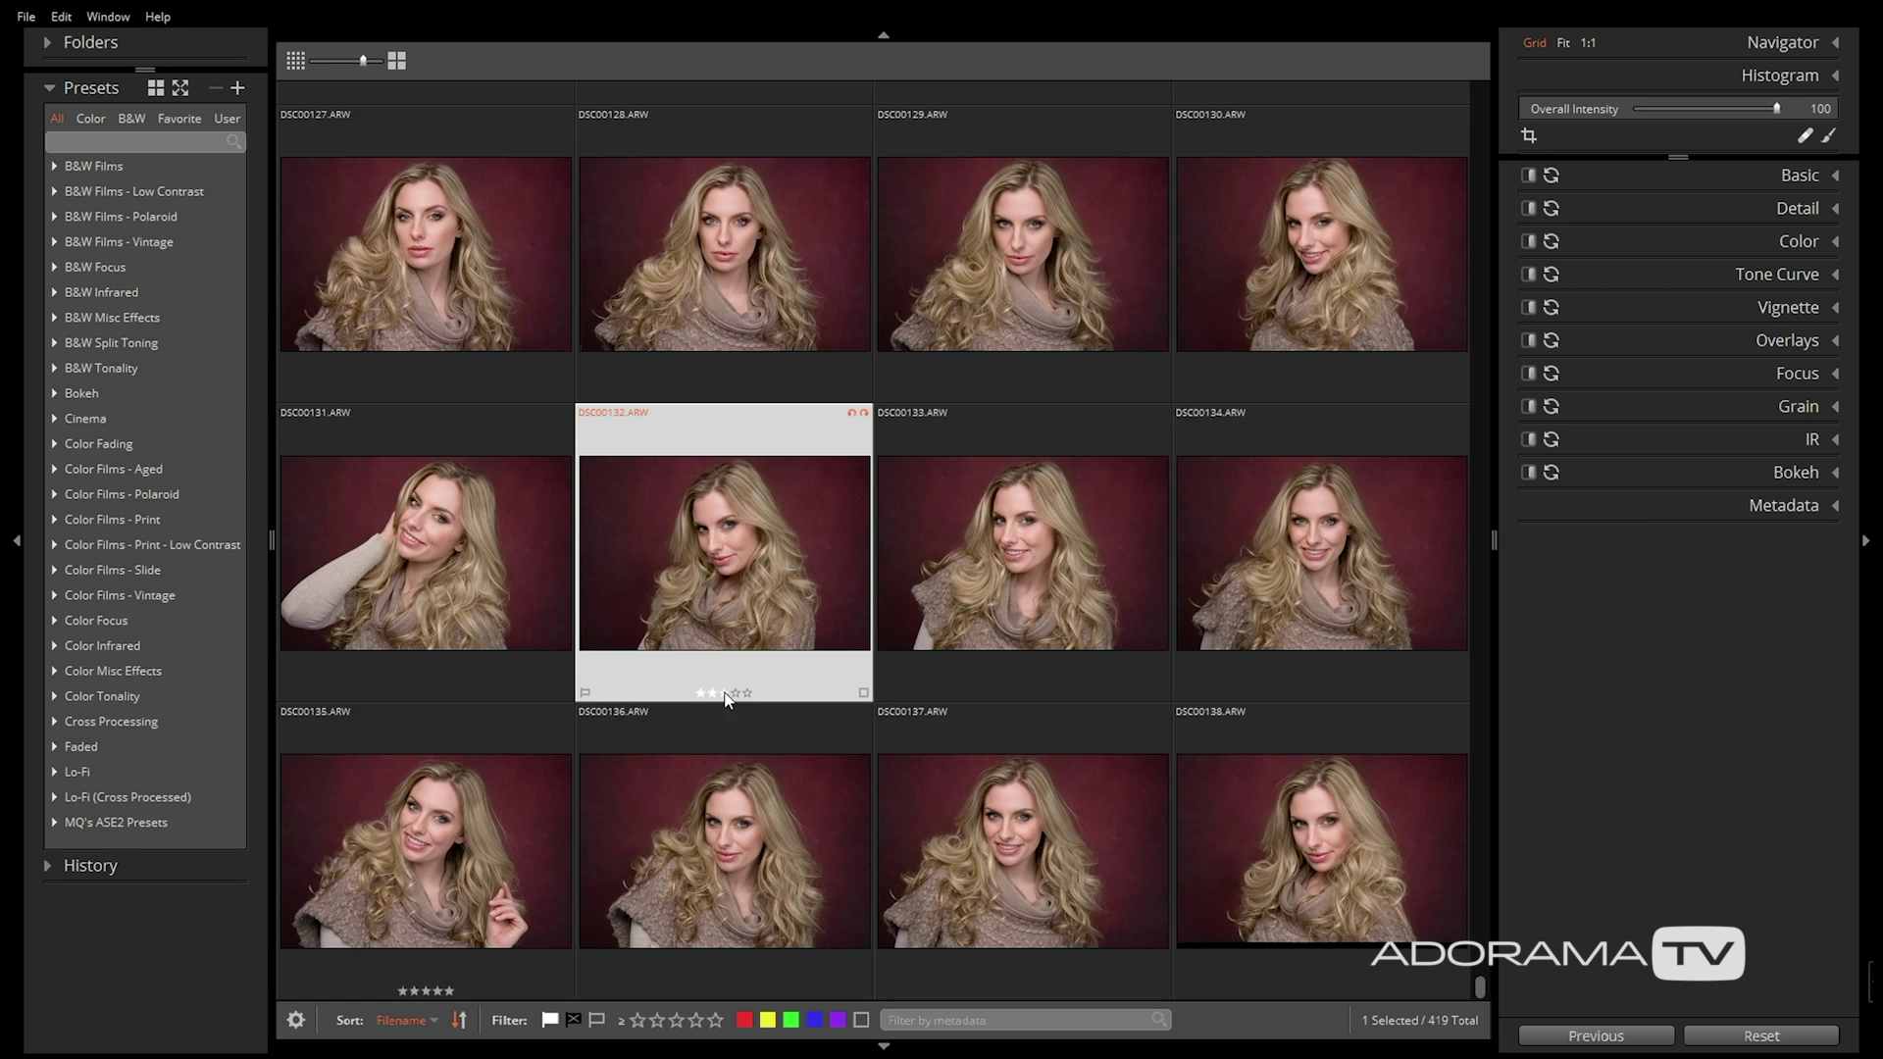
left_click(441, 855)
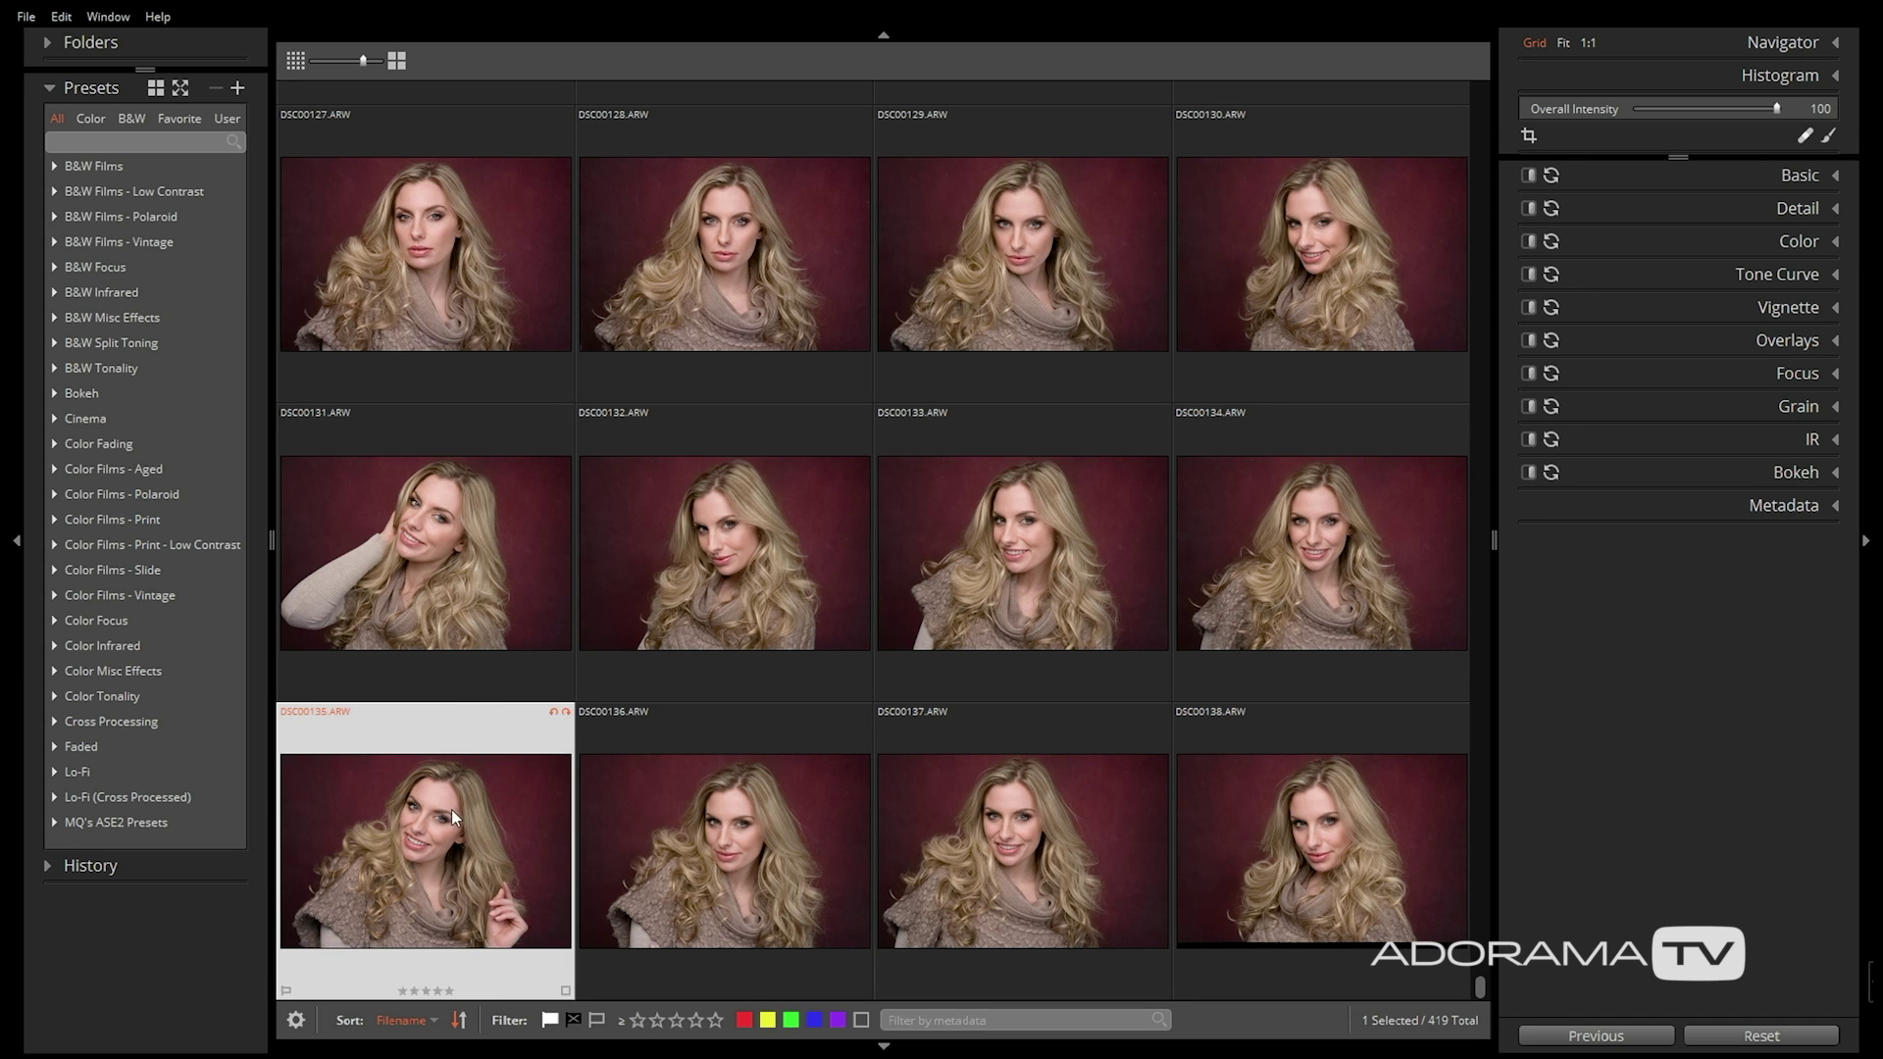
mouse_move(677, 890)
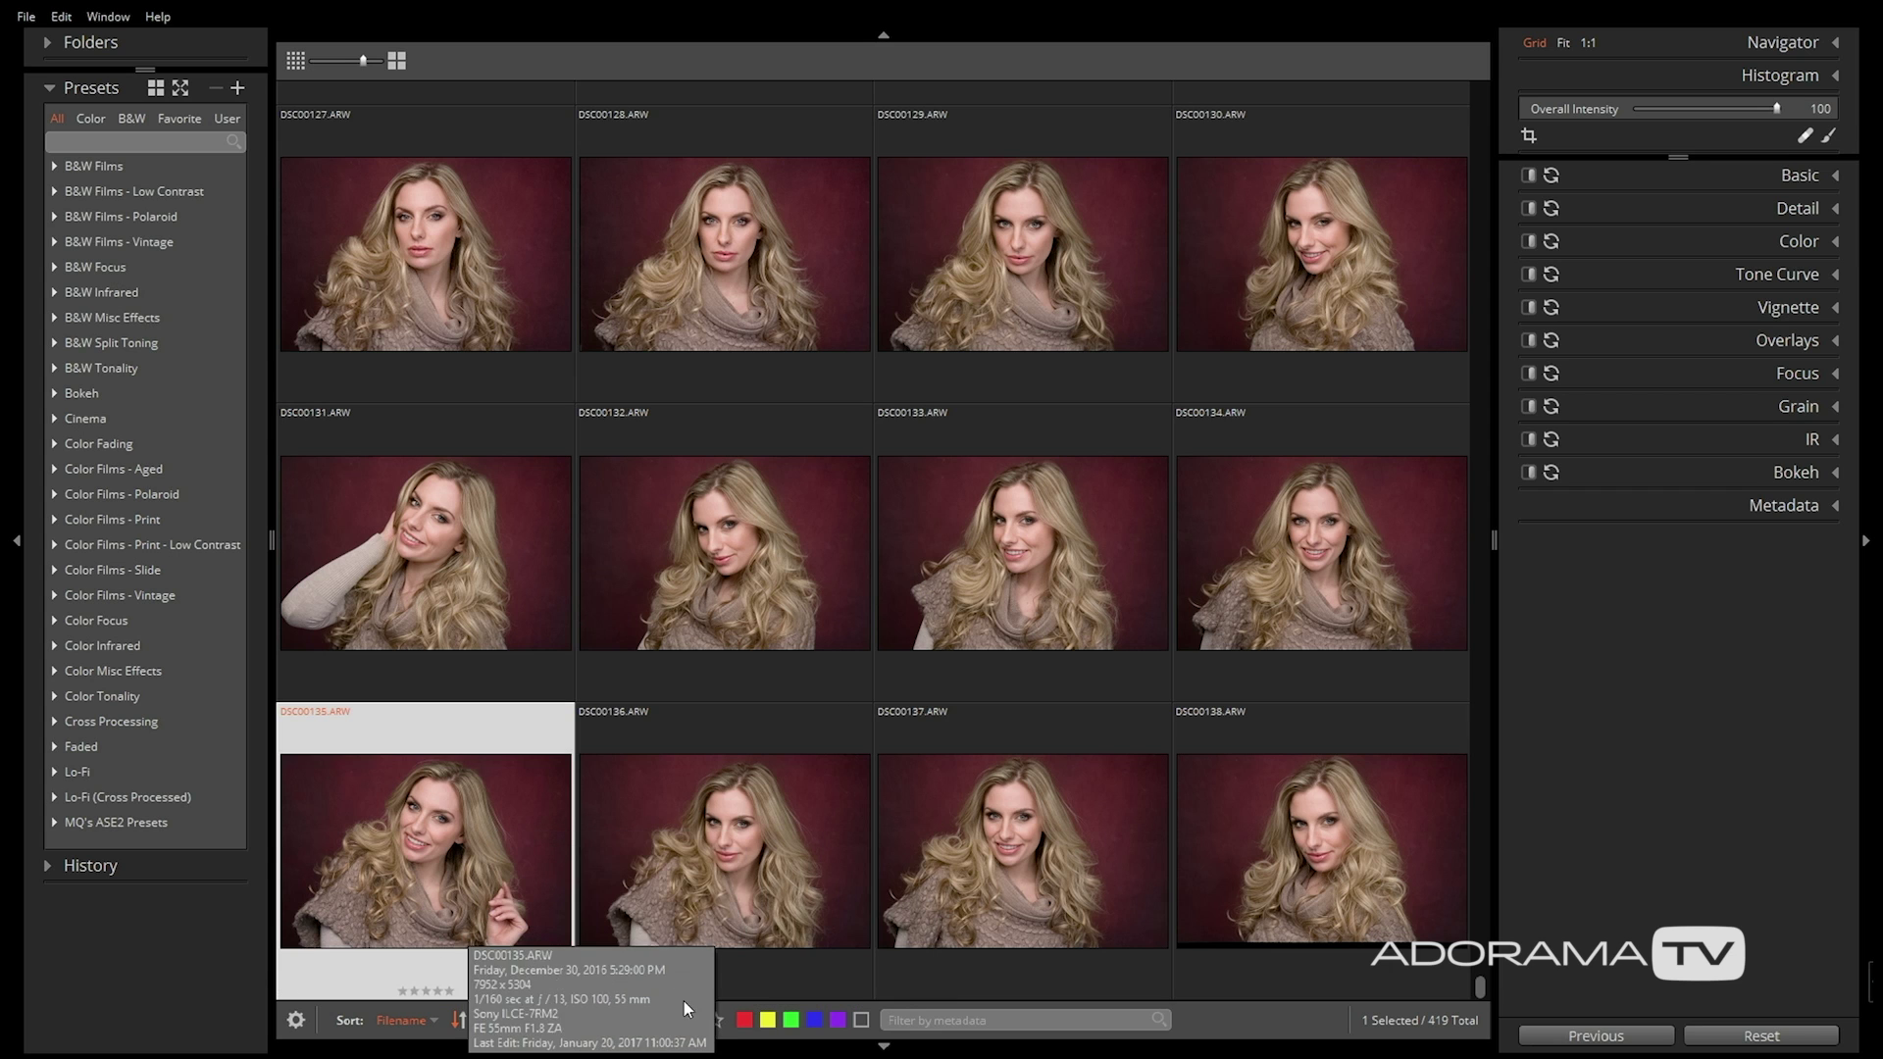
left_click(716, 1021)
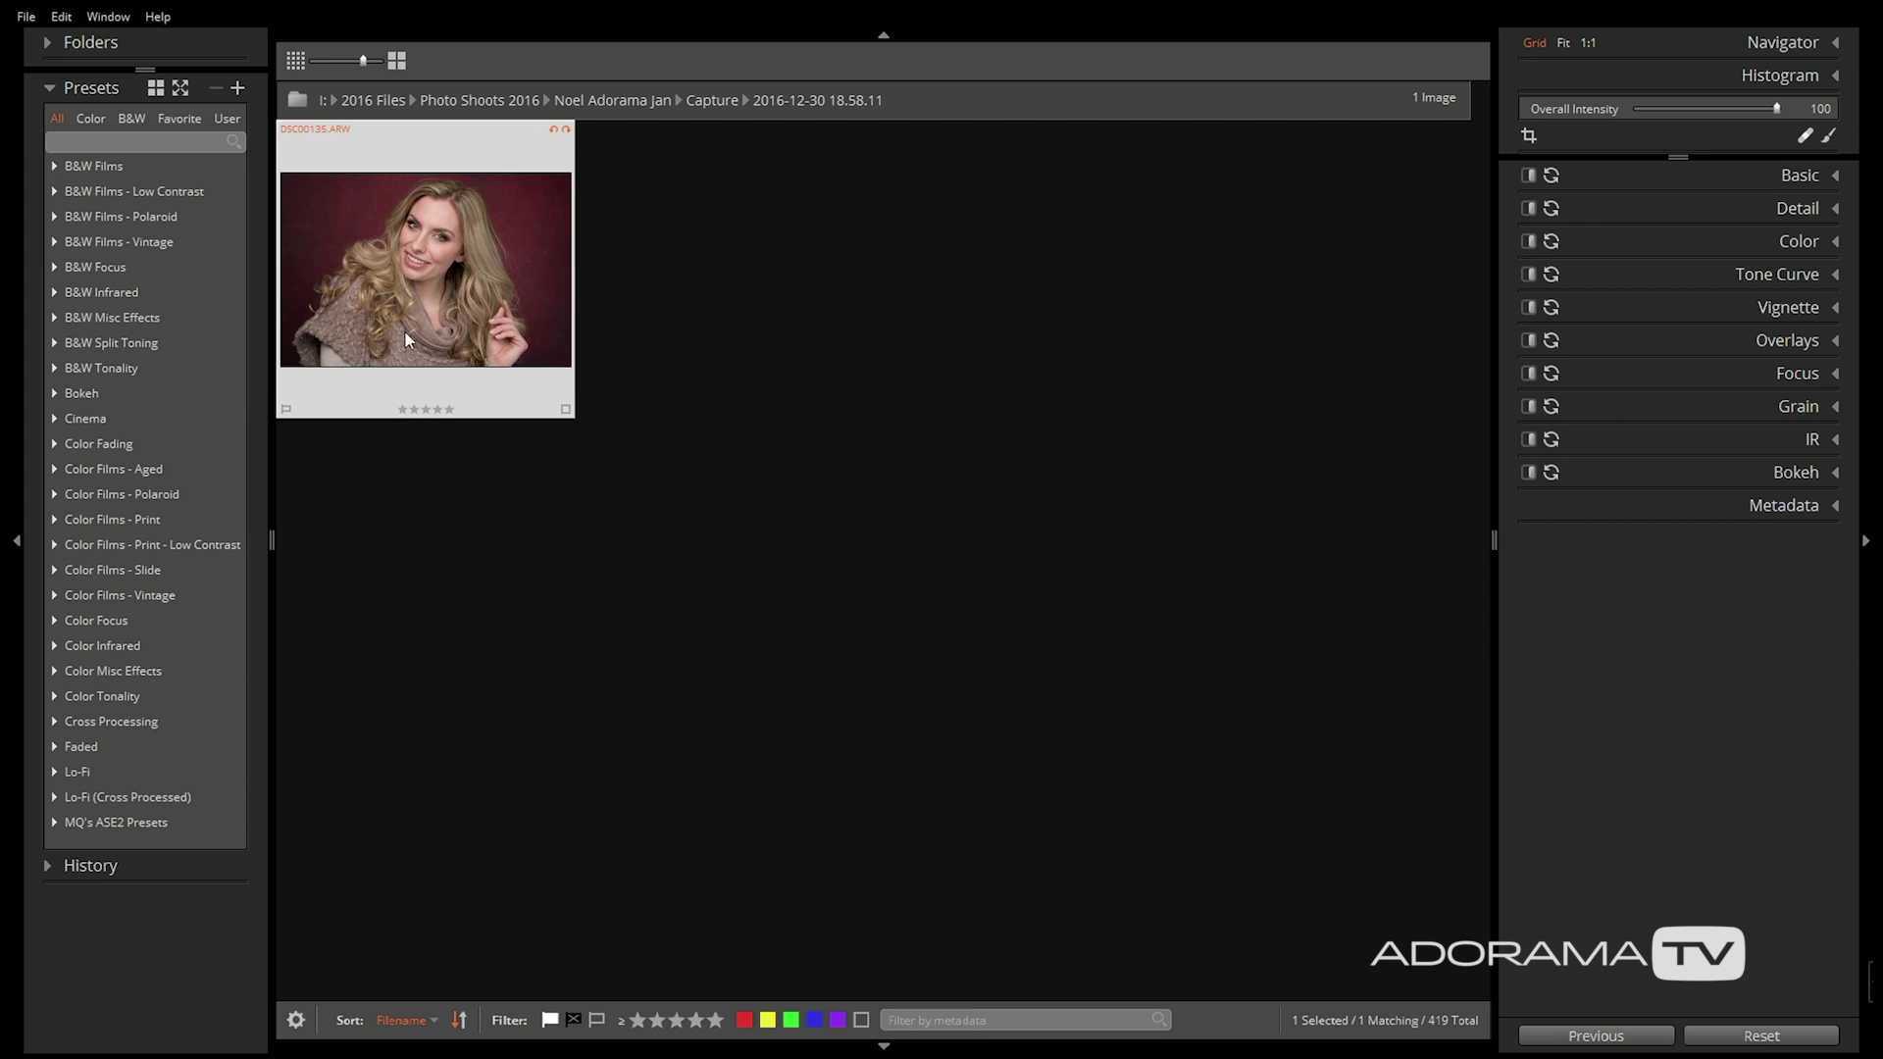
double_click(478, 343)
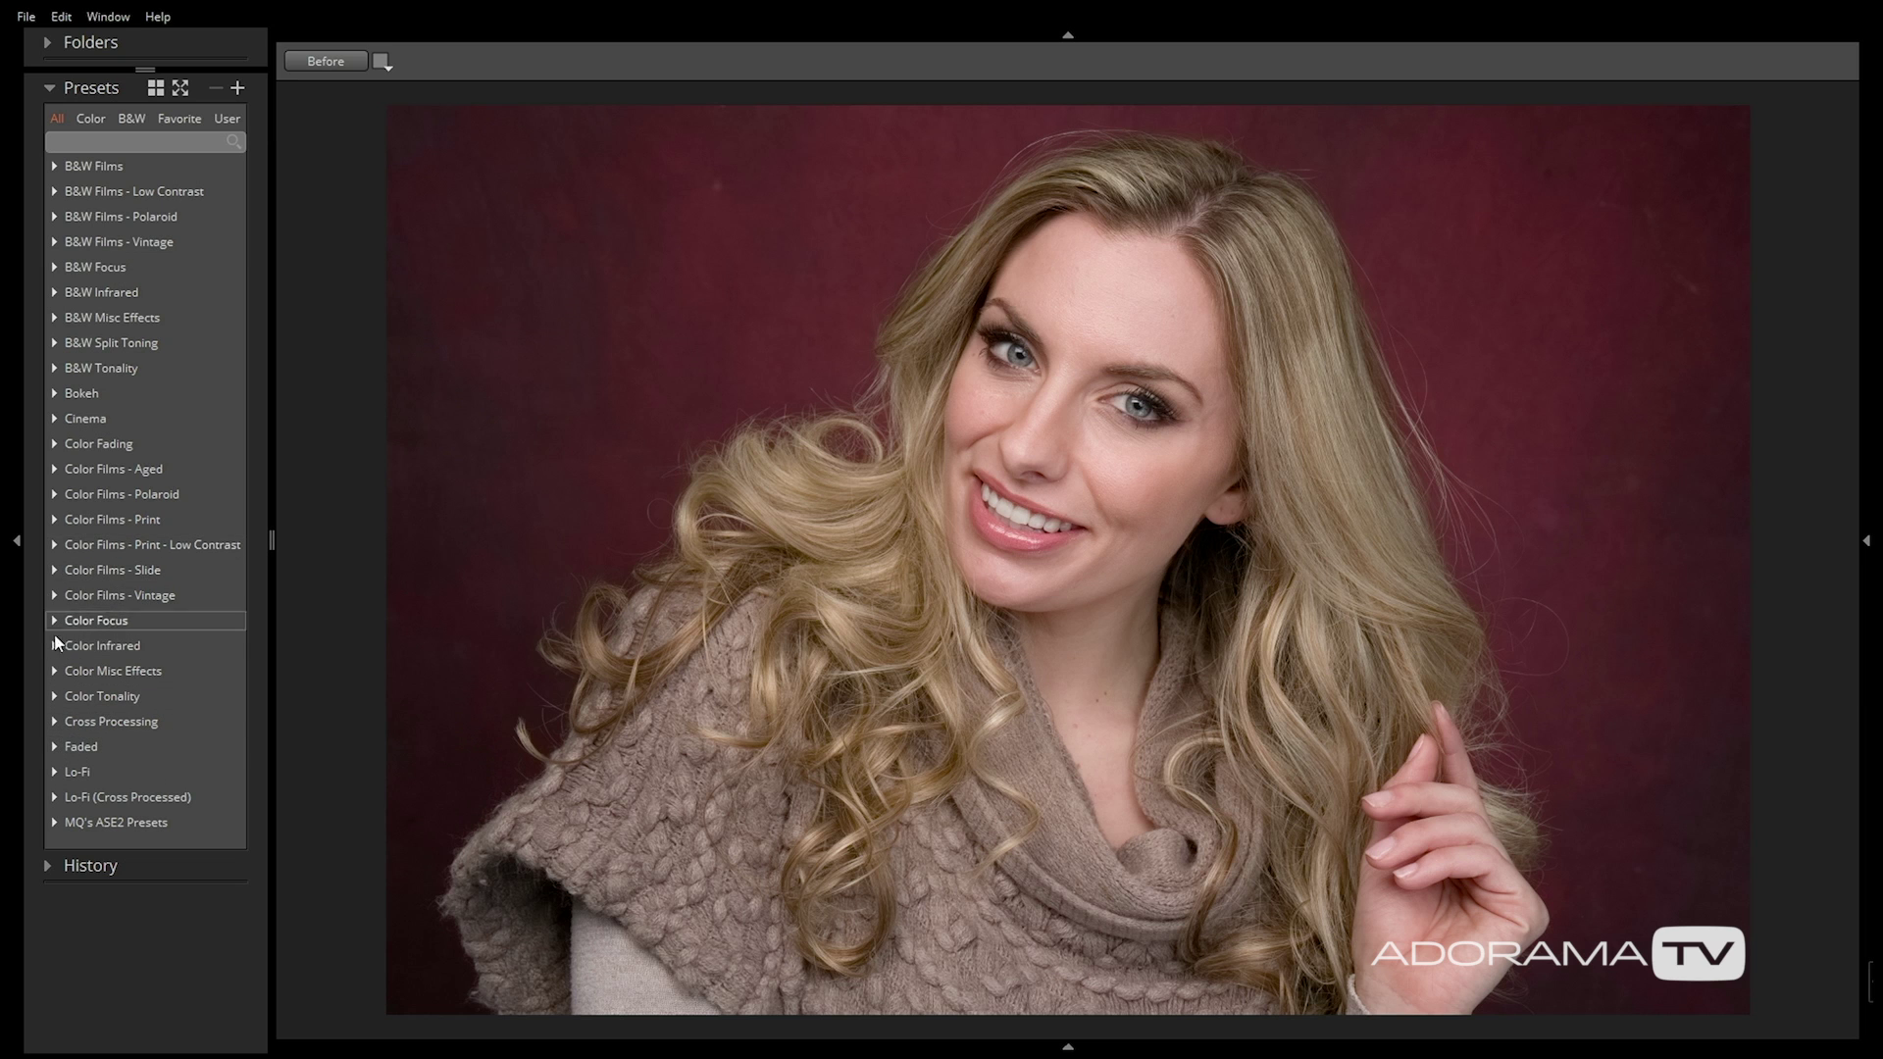
Browse the Lo-Fi presets, apply the Kodak 400VC preset to the portrait and add it to the favorites
left_click(55, 773)
scroll(126, 618, "down", 3)
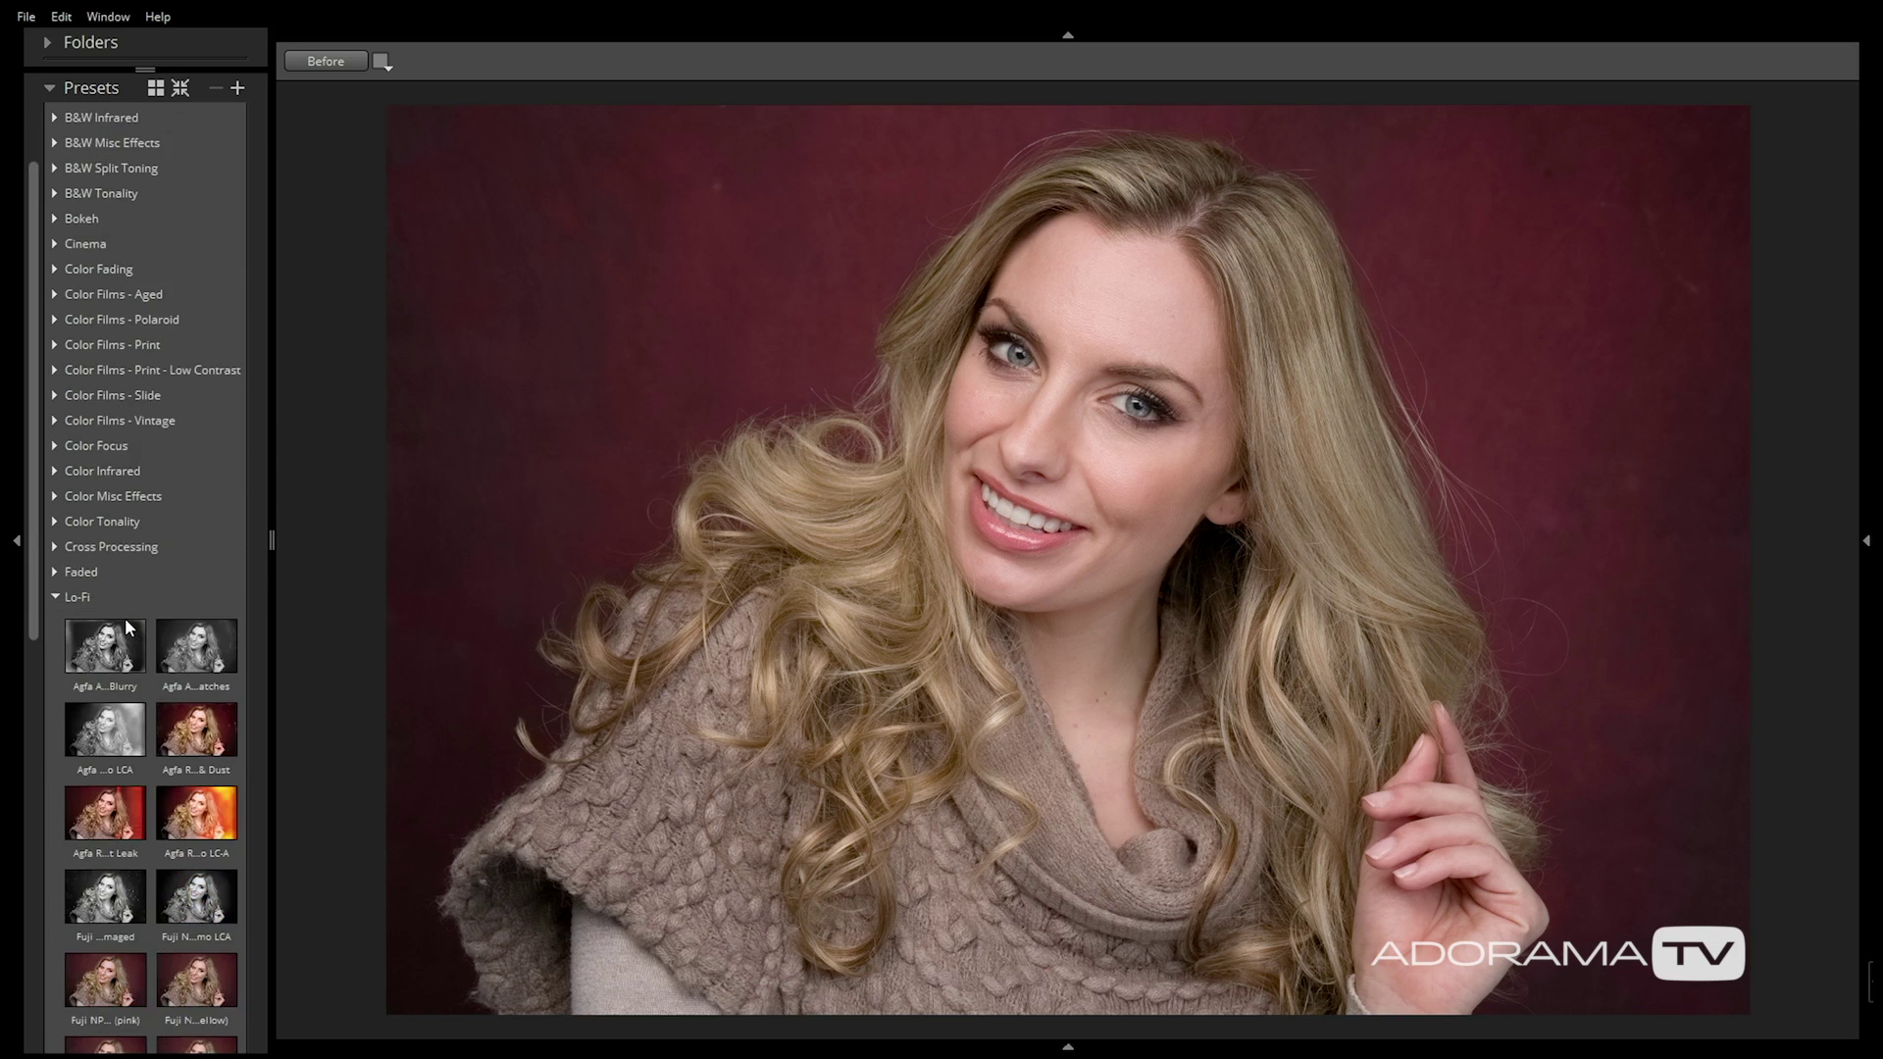
left_click(108, 608)
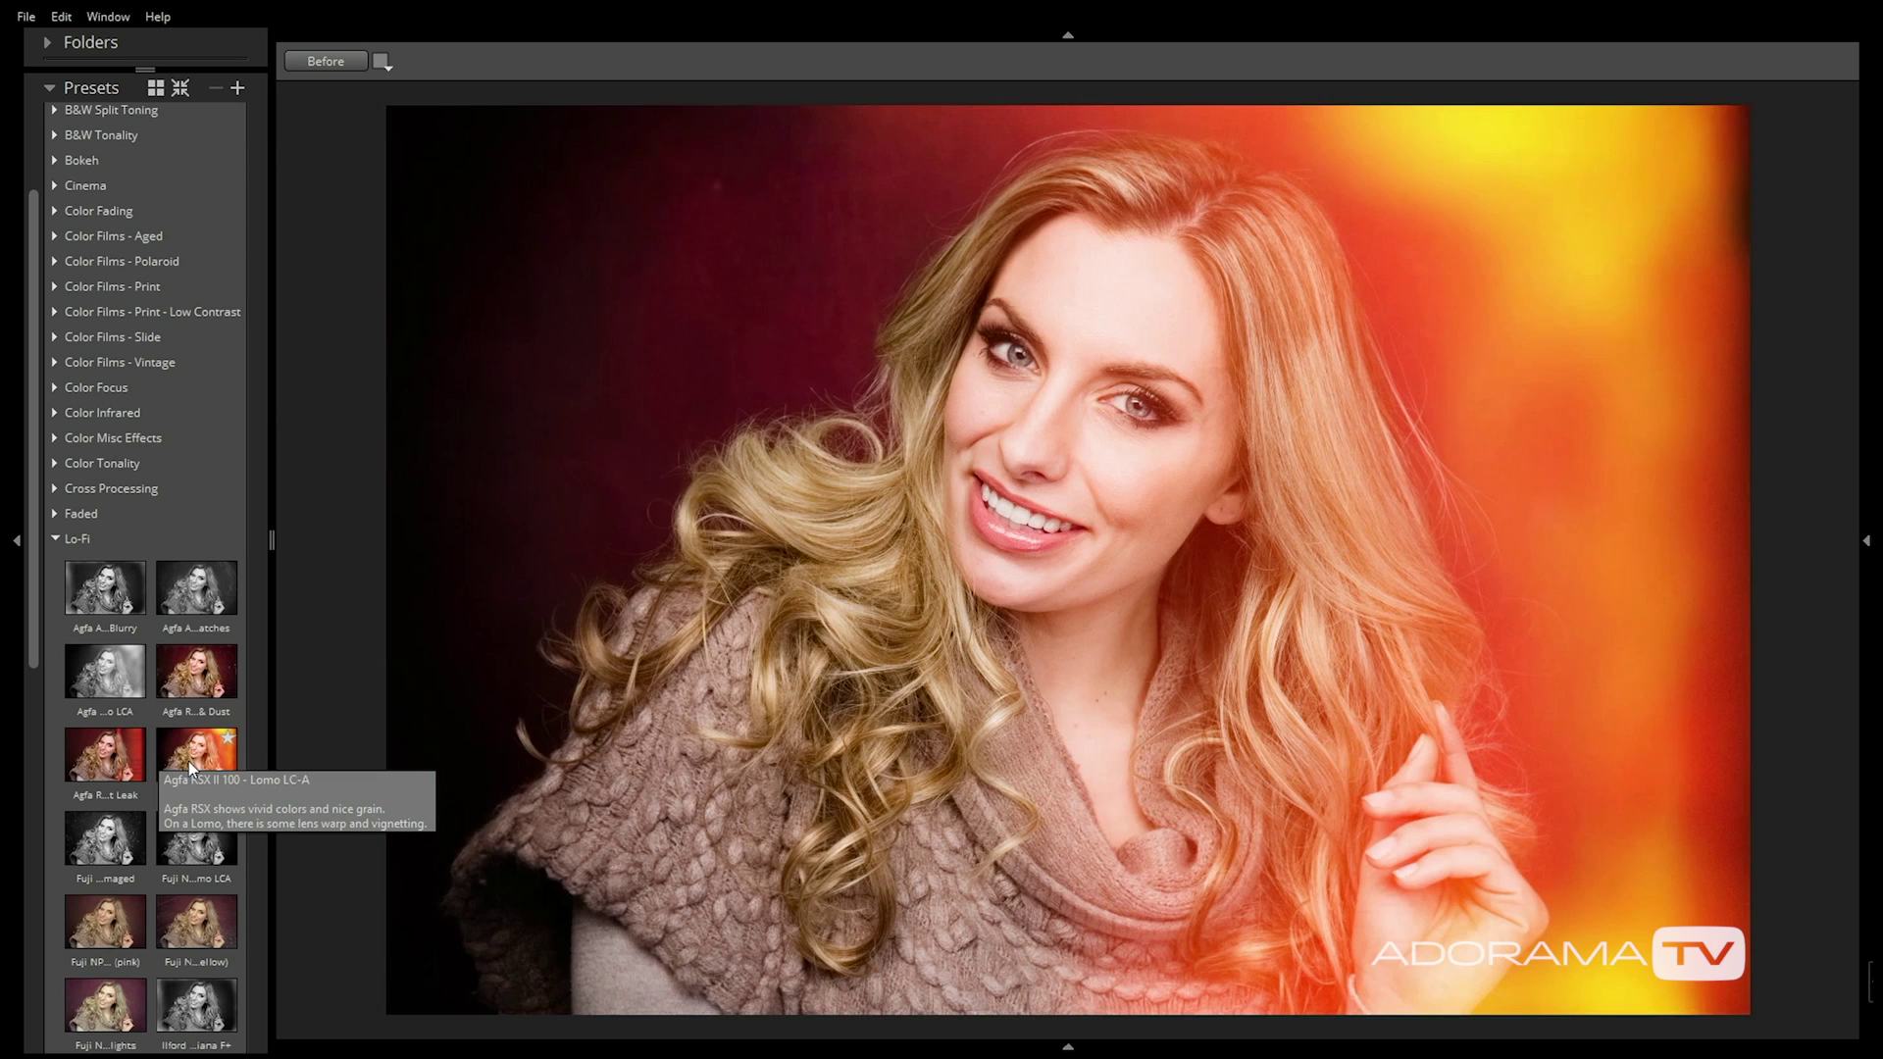
scroll(95, 883, "down", 5)
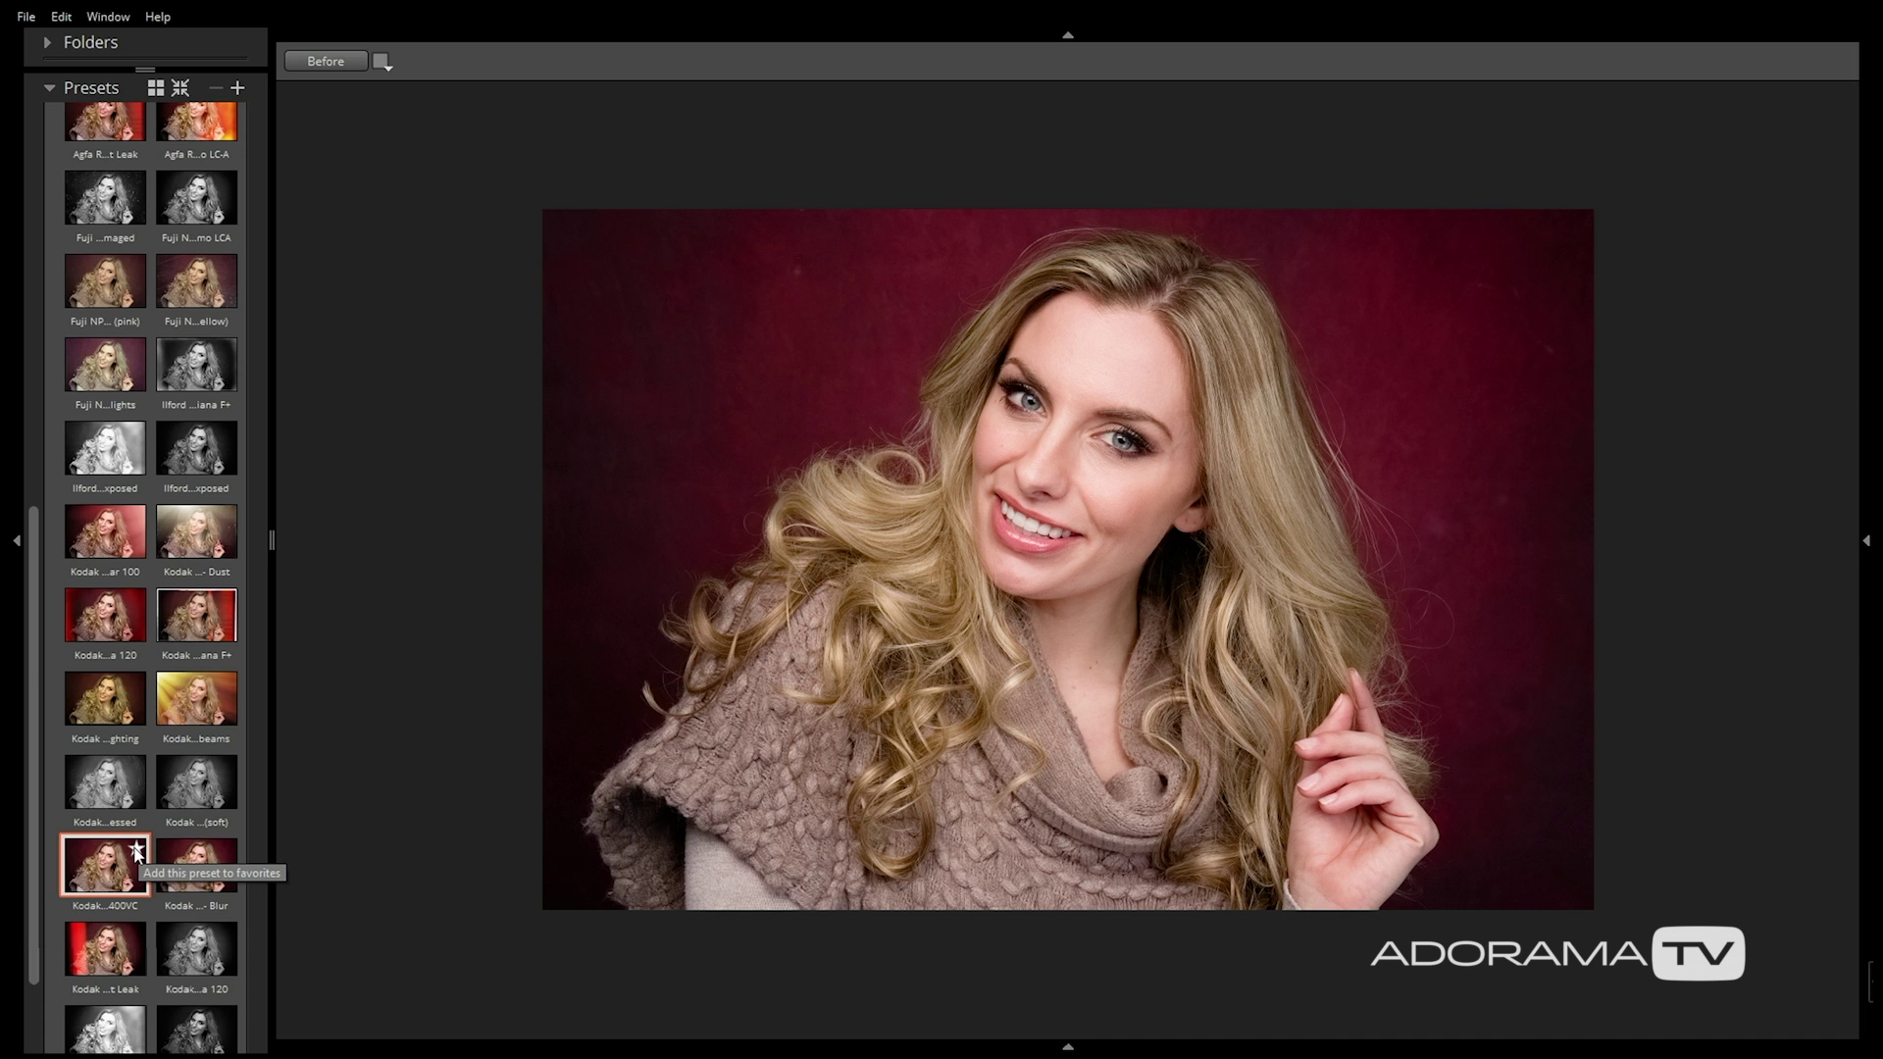
left_click(137, 849)
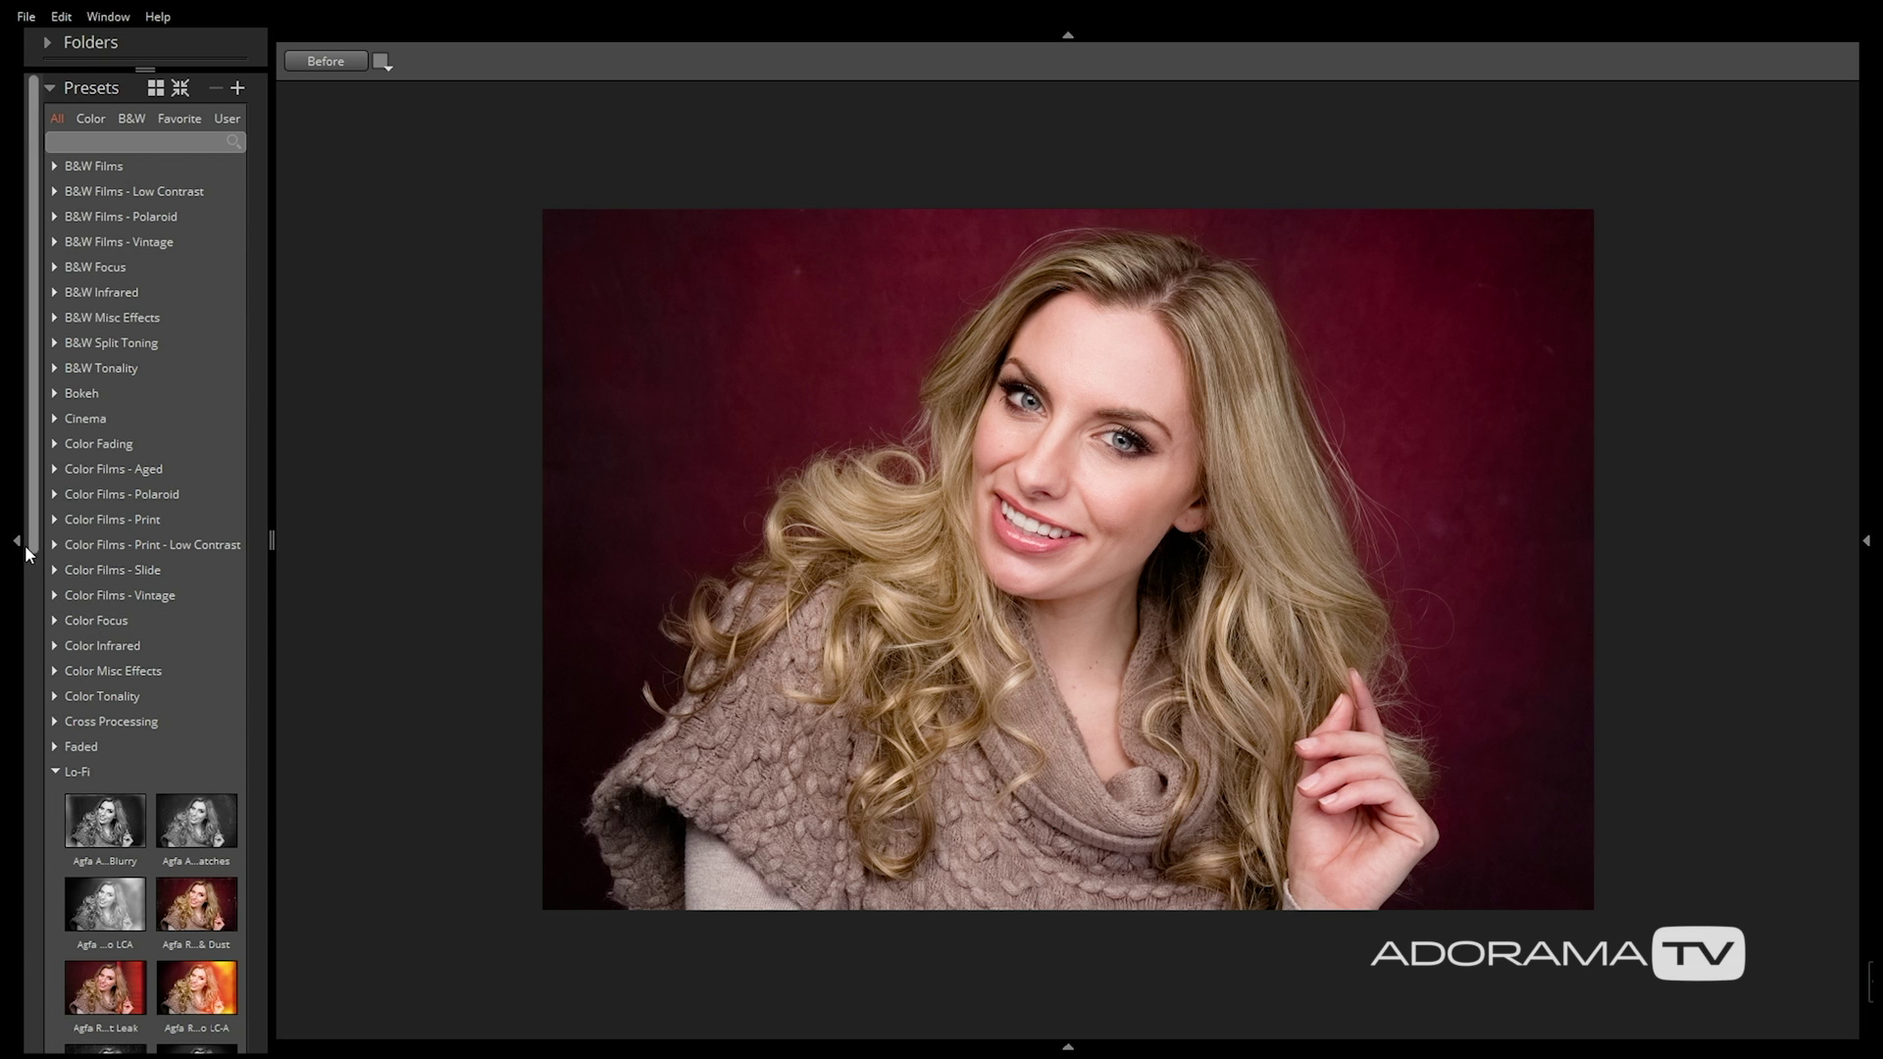
Hide the preset browser, show the adjustment controls and expand the histogram
left_click(18, 541)
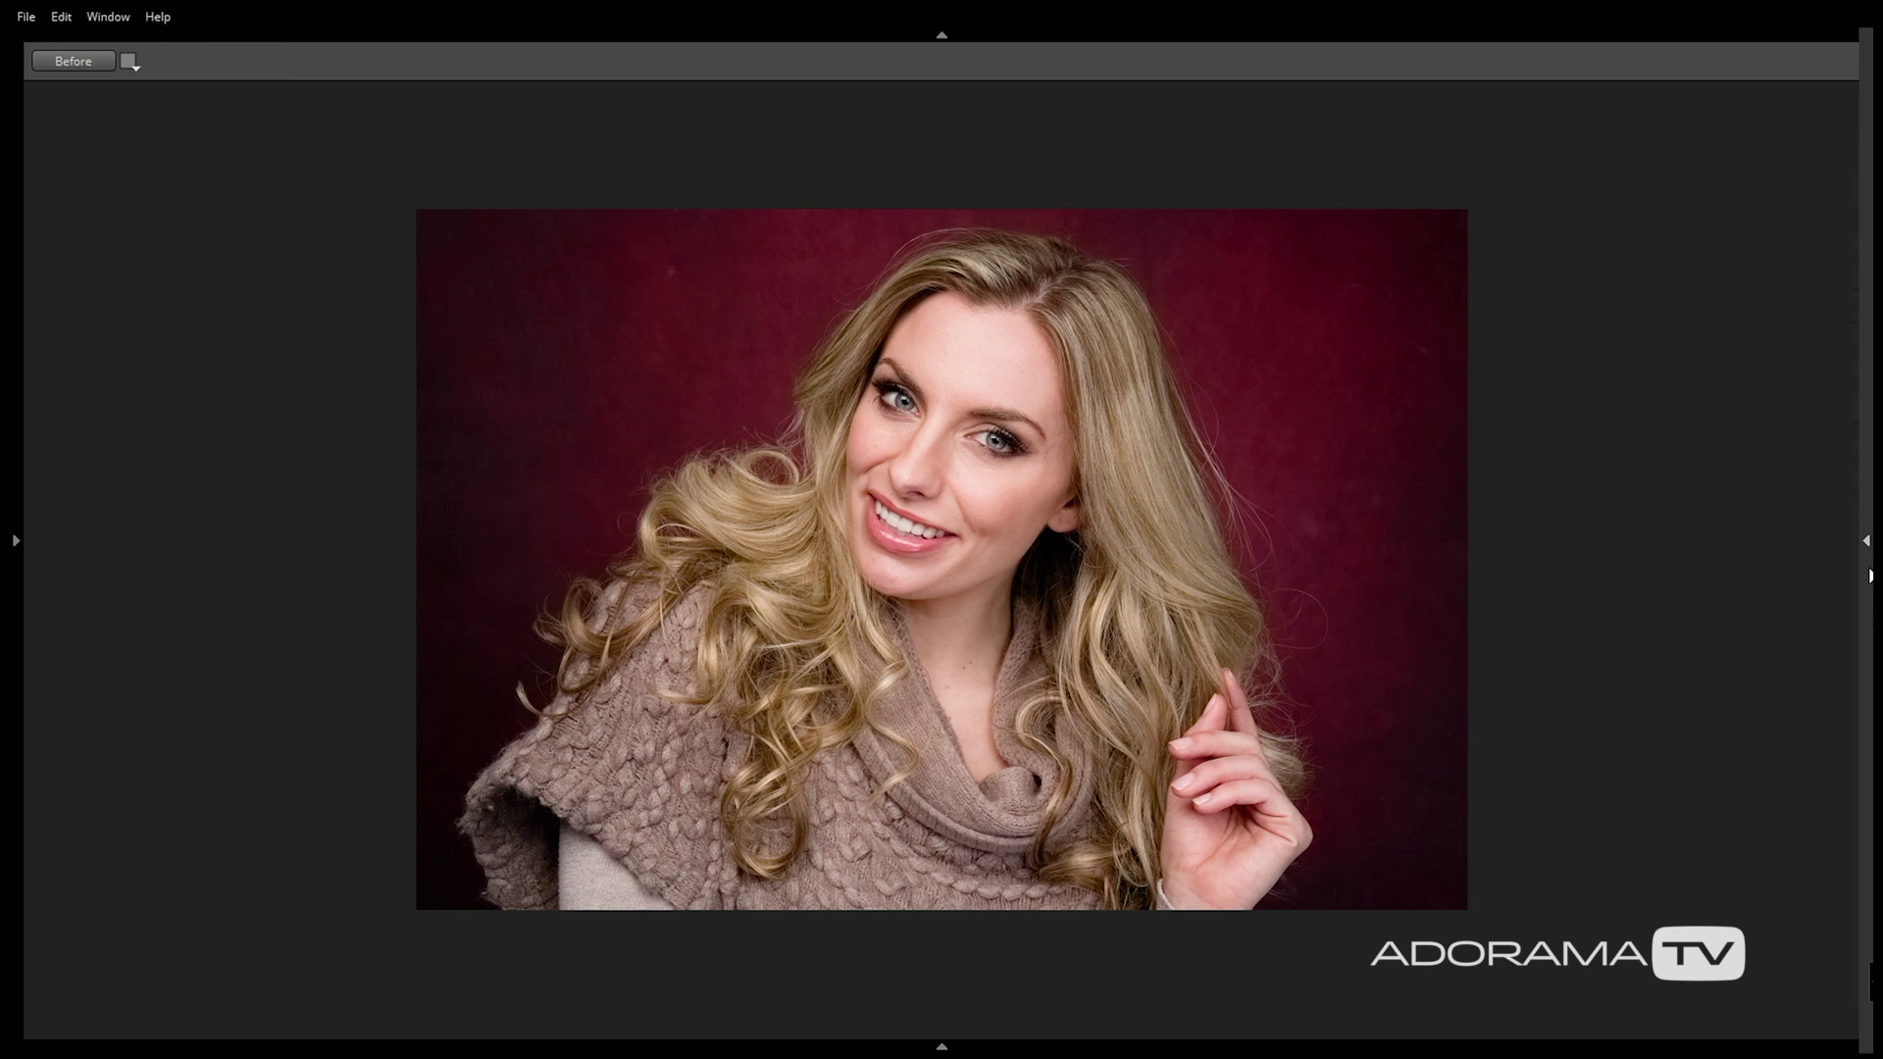
left_click(1868, 540)
left_click(1834, 75)
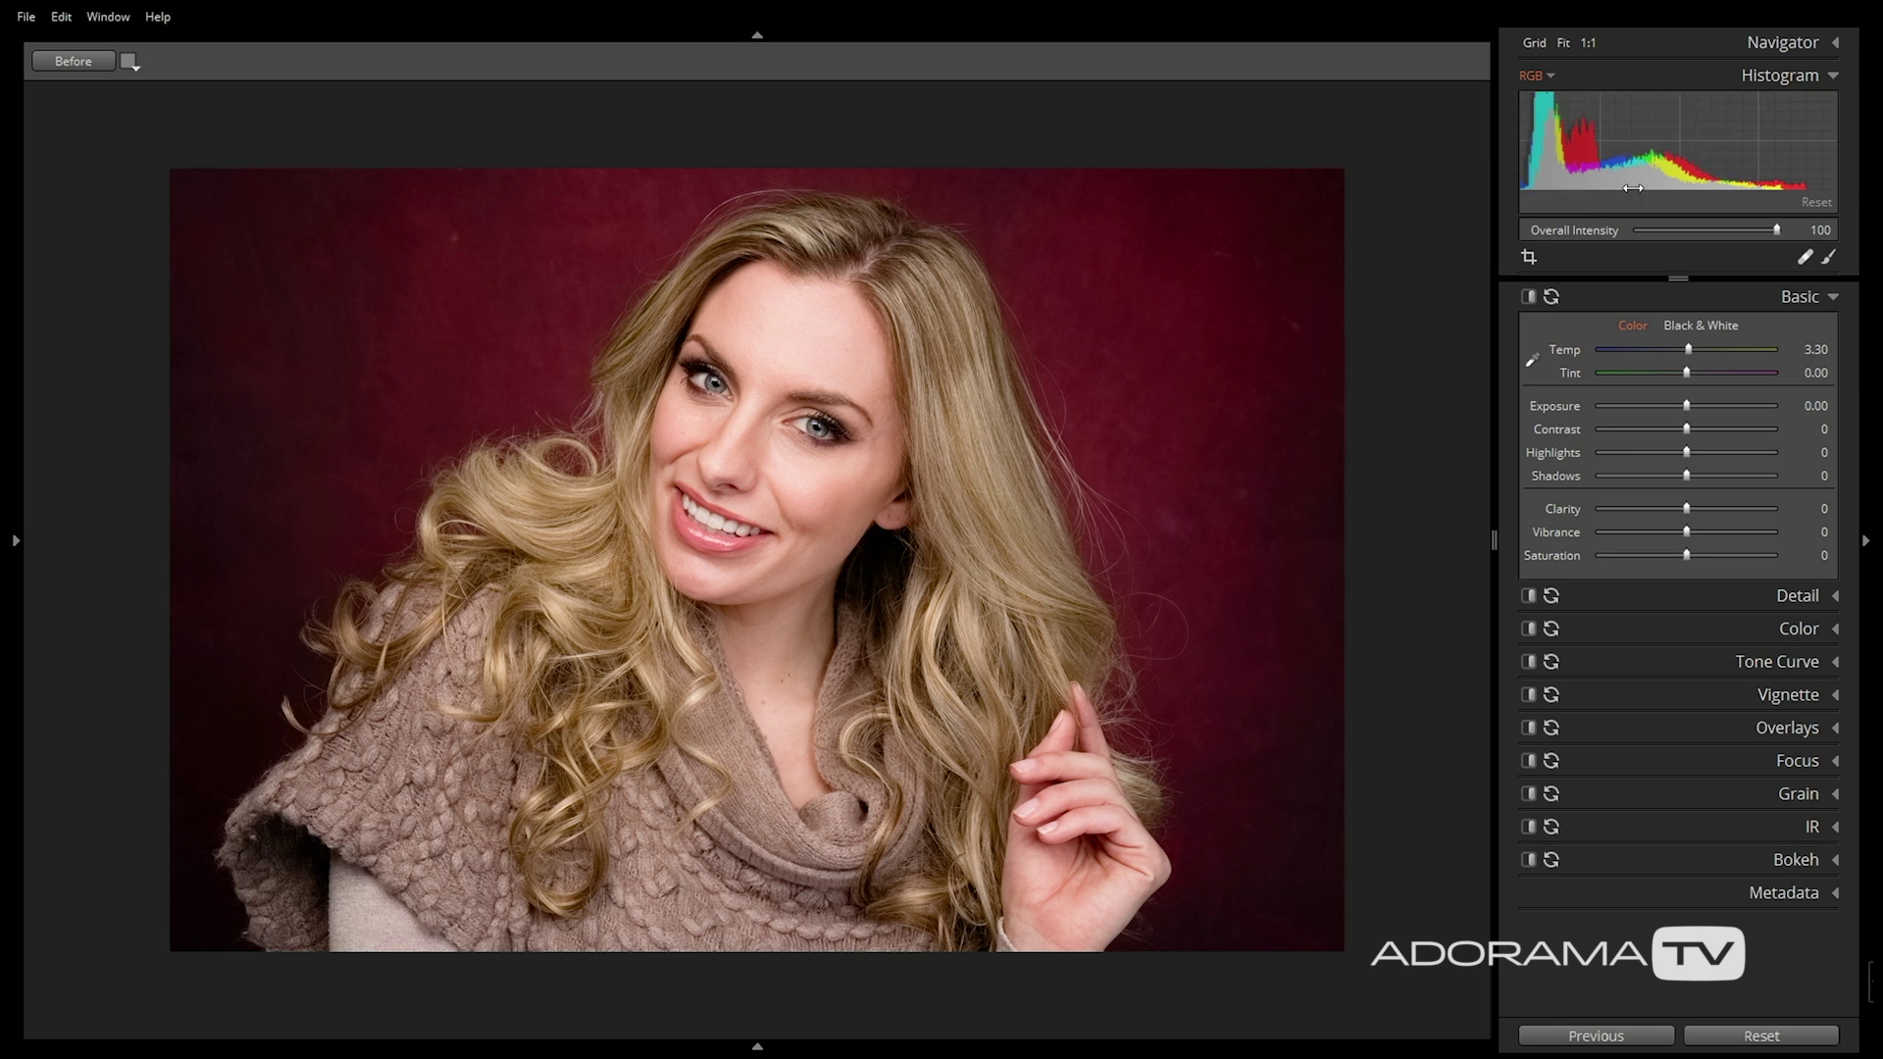
Enable the histogram's highlight and shadow clipping warnings, and switch the highlight warning back off
left_click(1829, 109)
left_click(1533, 110)
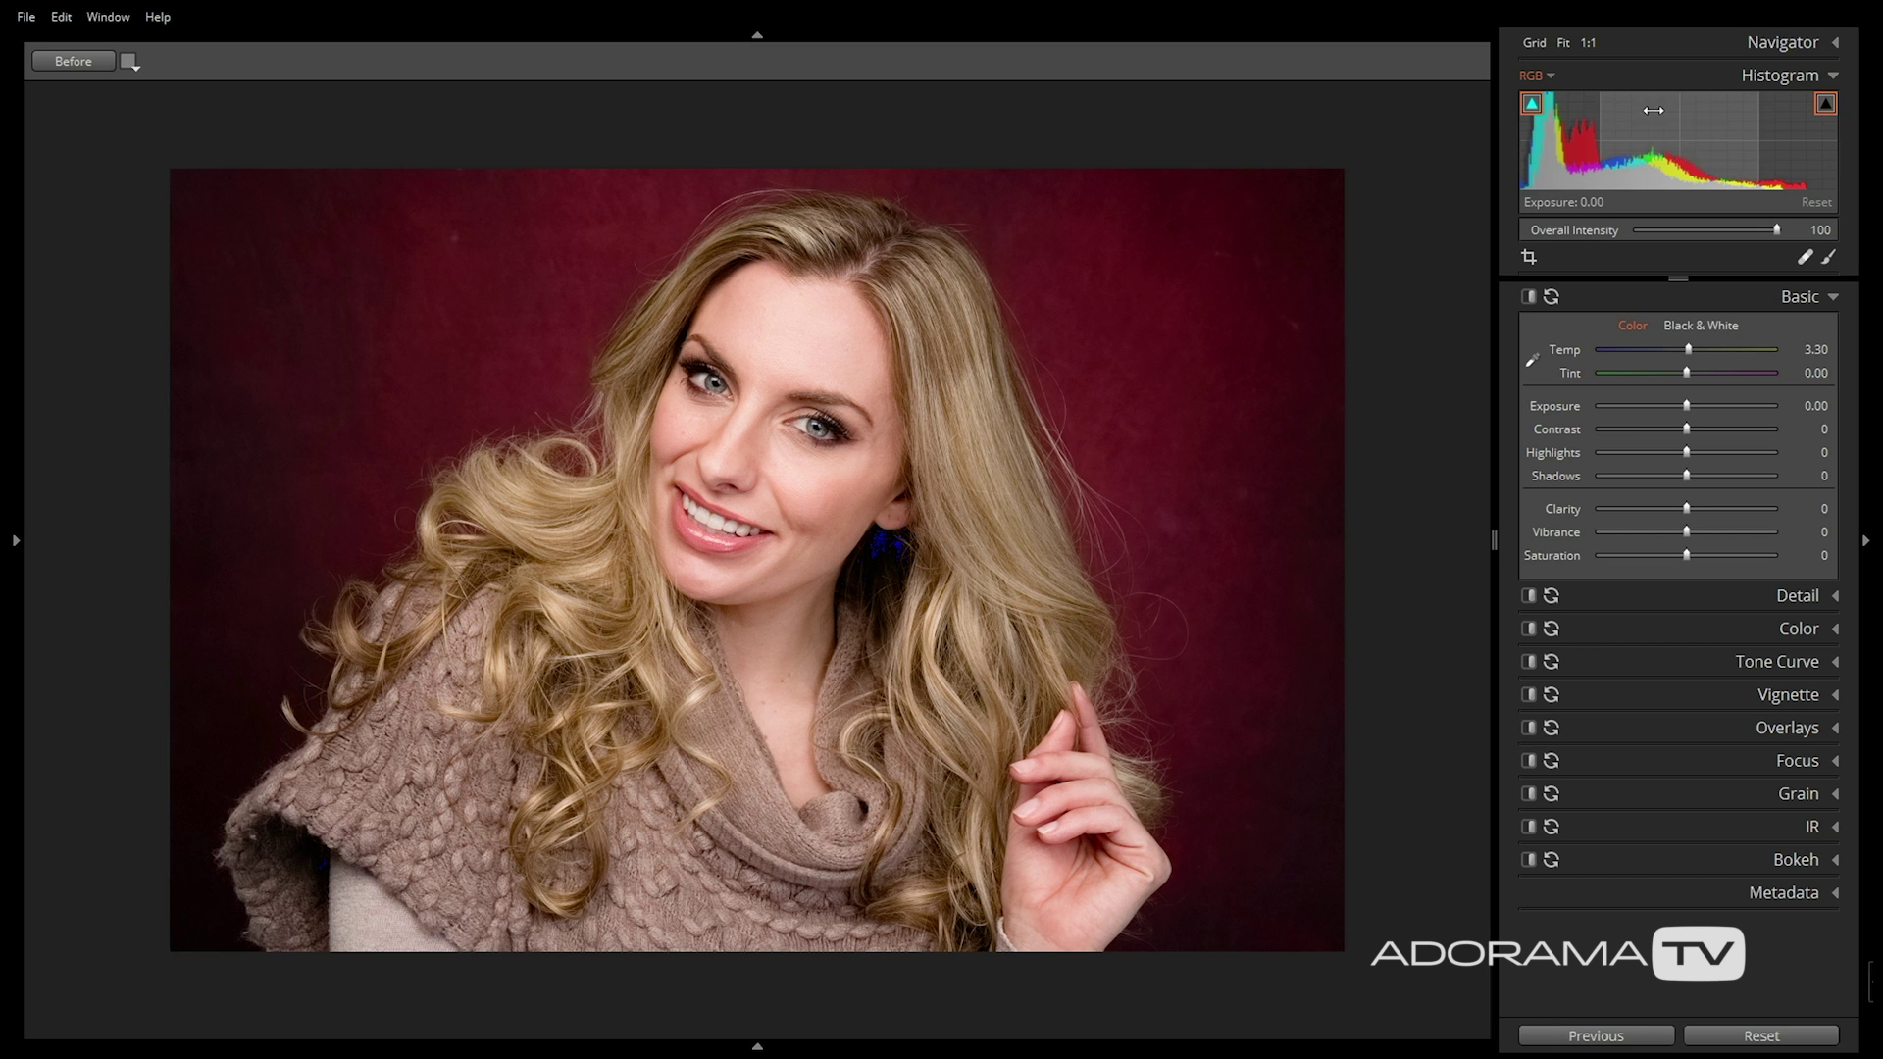
left_click(1826, 105)
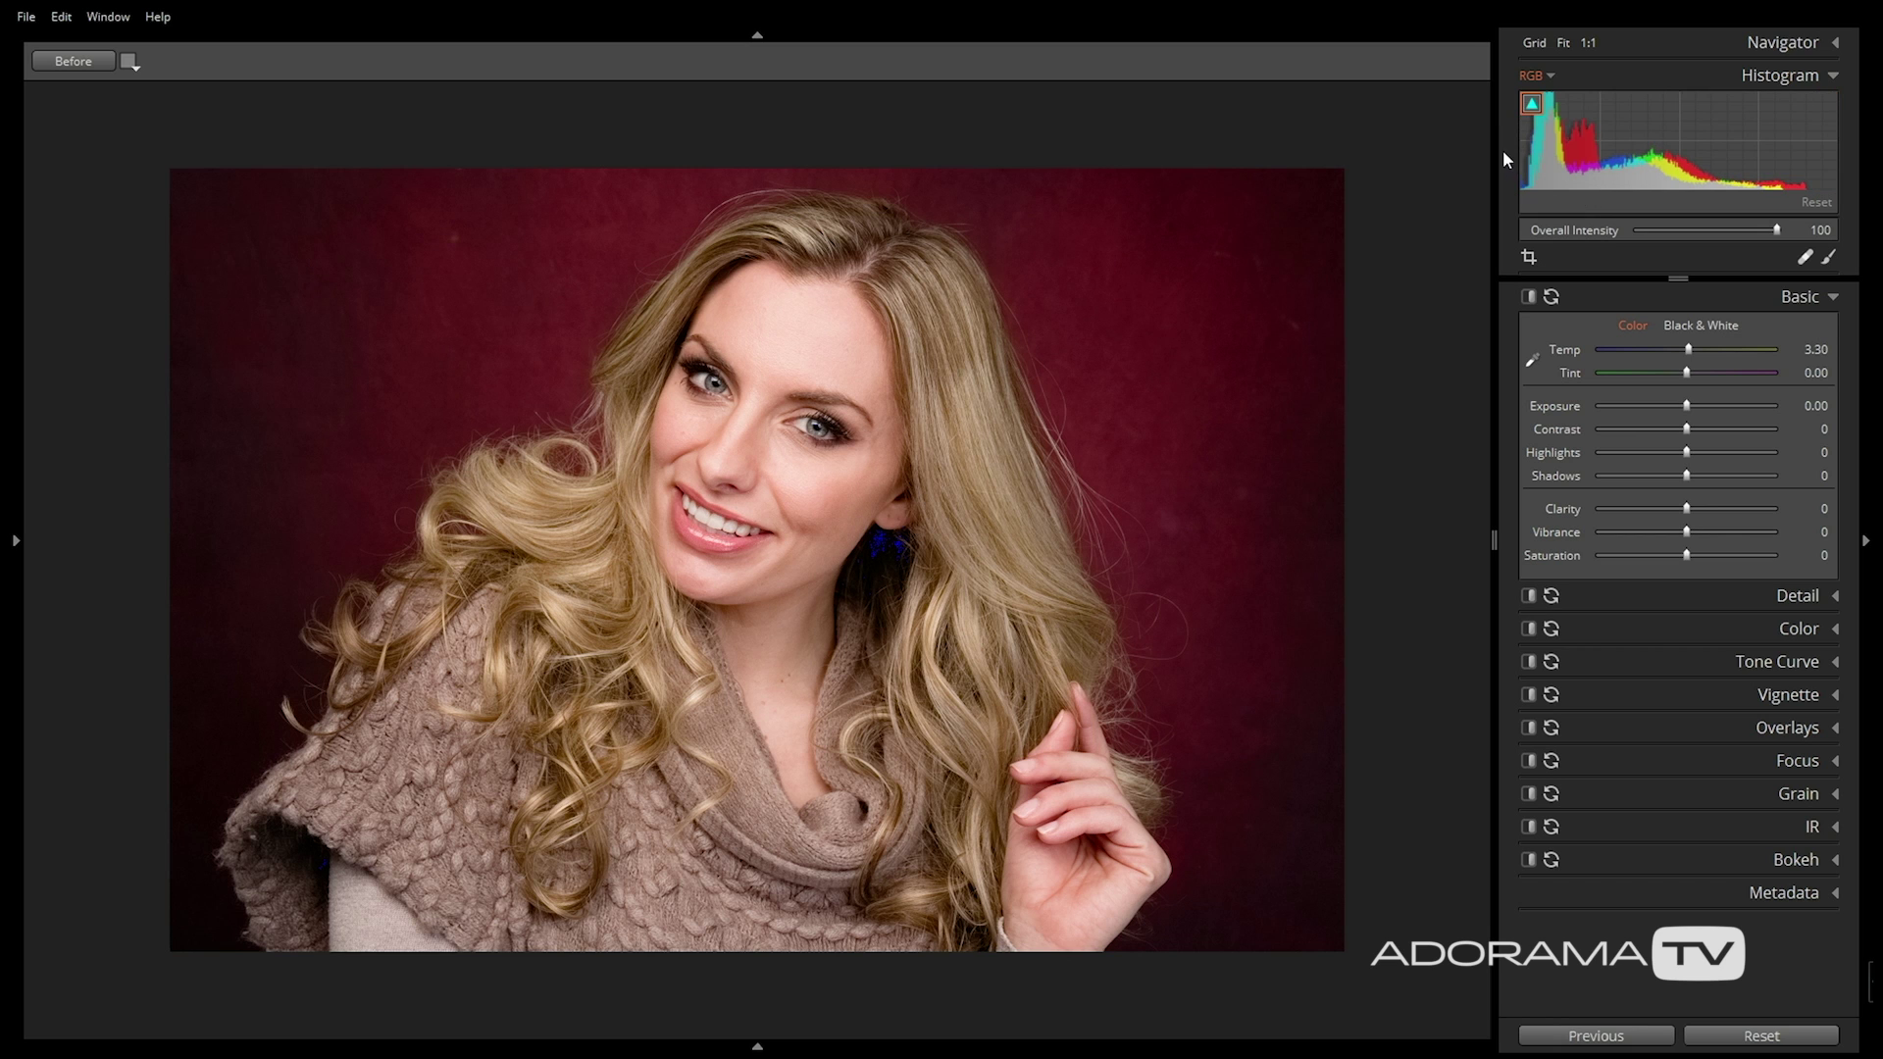
Try Shadows at 100, return it to 0, and switch off the shadow clipping warning
mouse_move(1531, 110)
left_click_drag(1689, 475, 1781, 480)
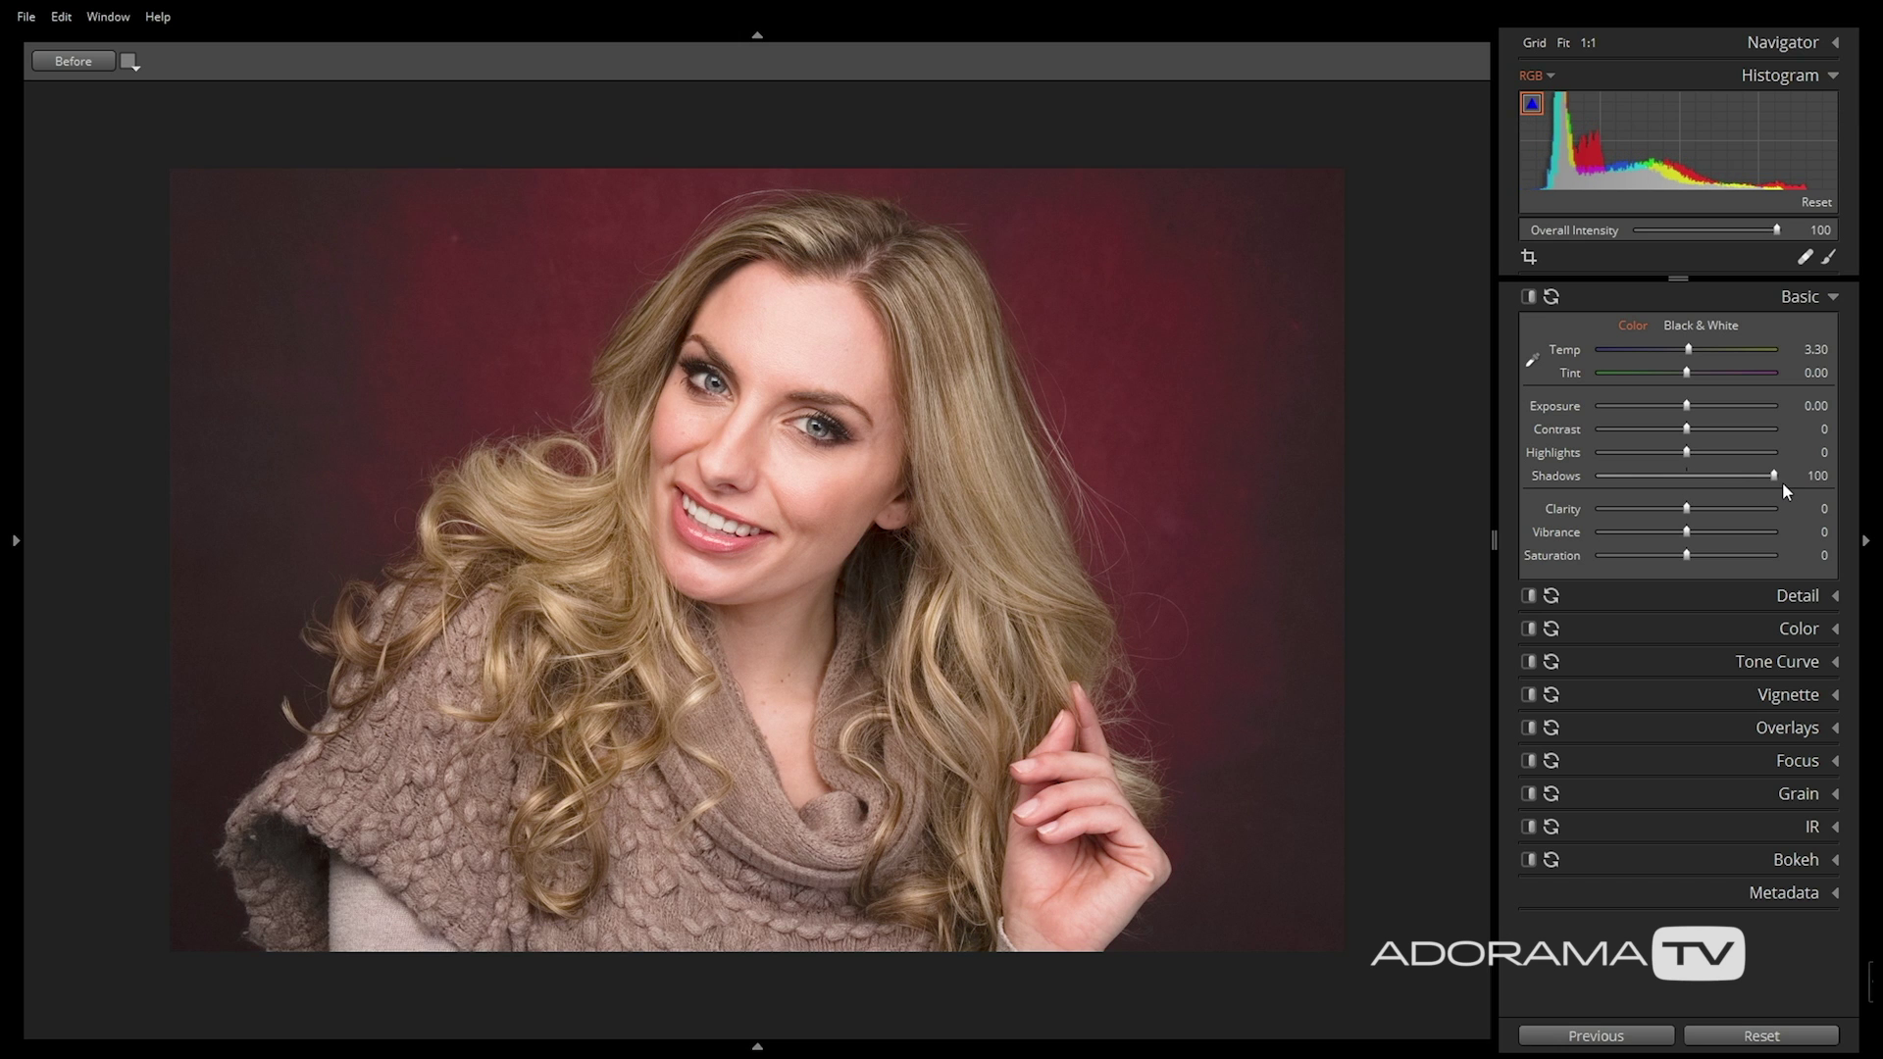
left_click_drag(1762, 479, 1689, 475)
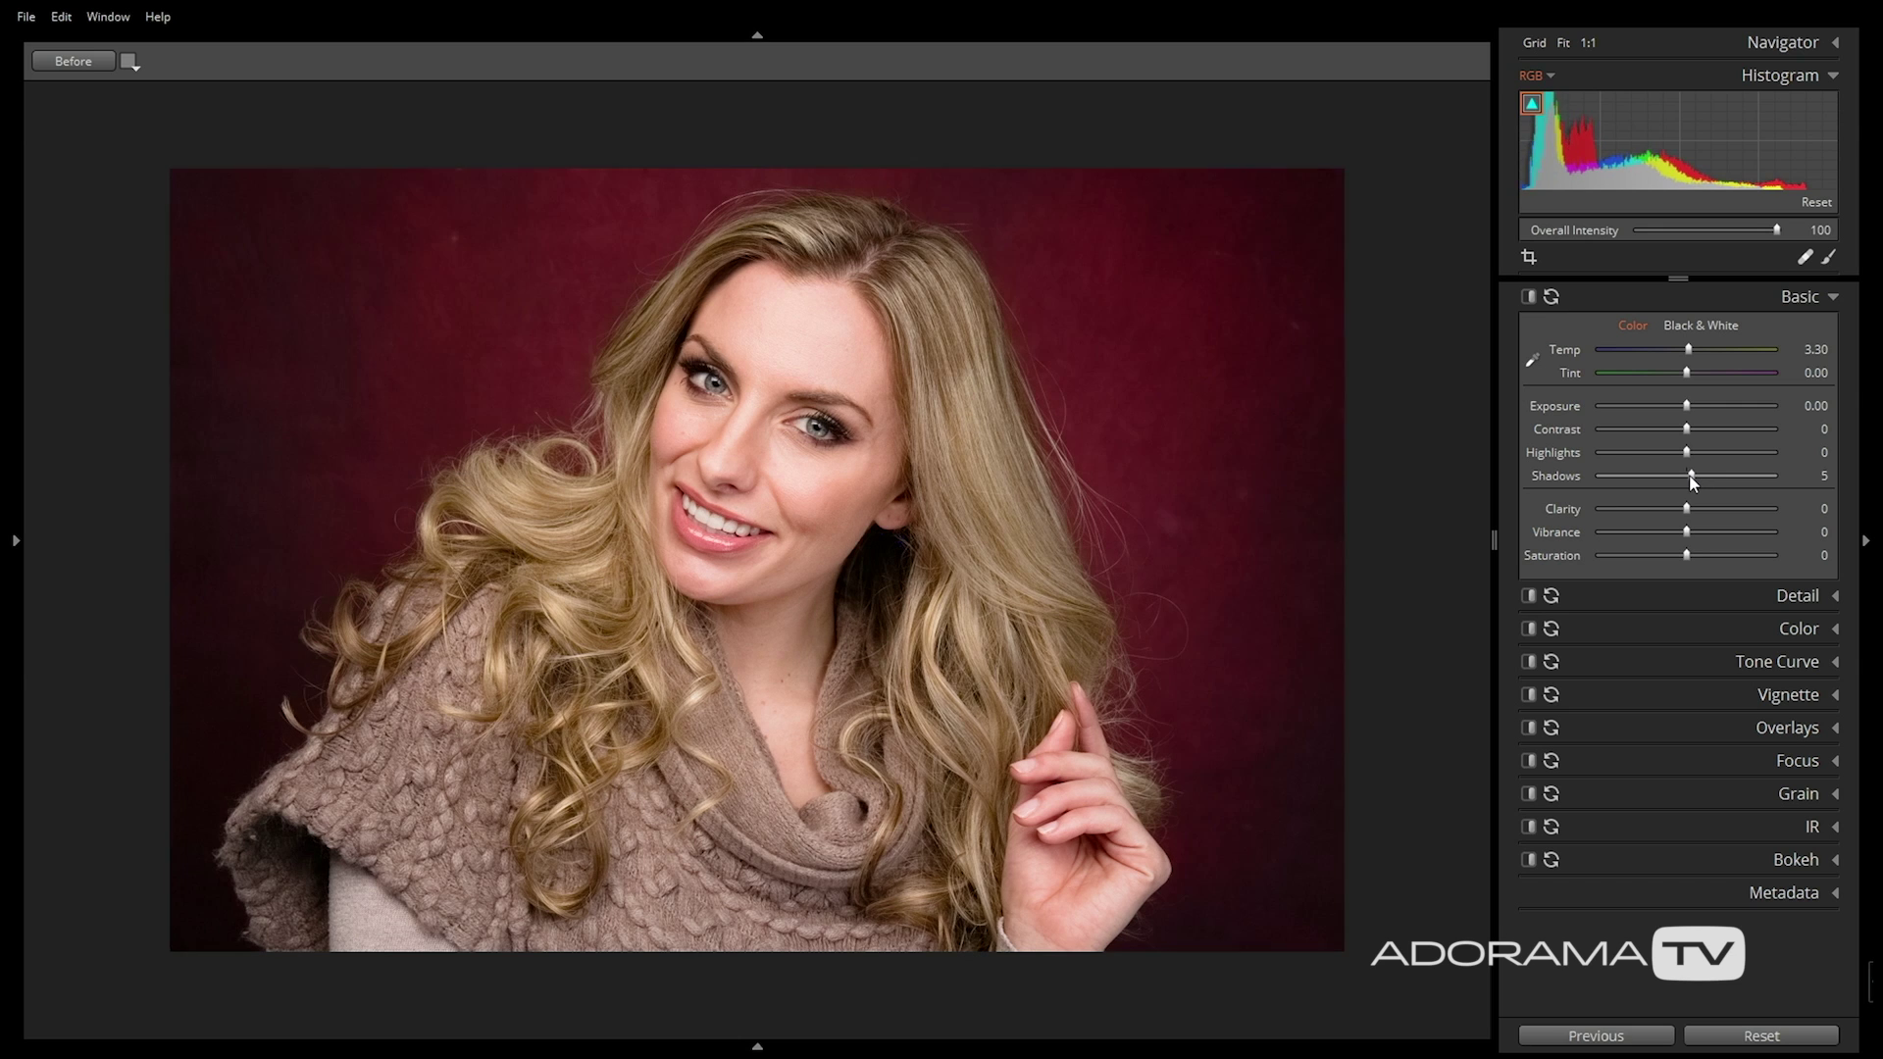
left_click_drag(1686, 476, 1687, 478)
left_click(1533, 106)
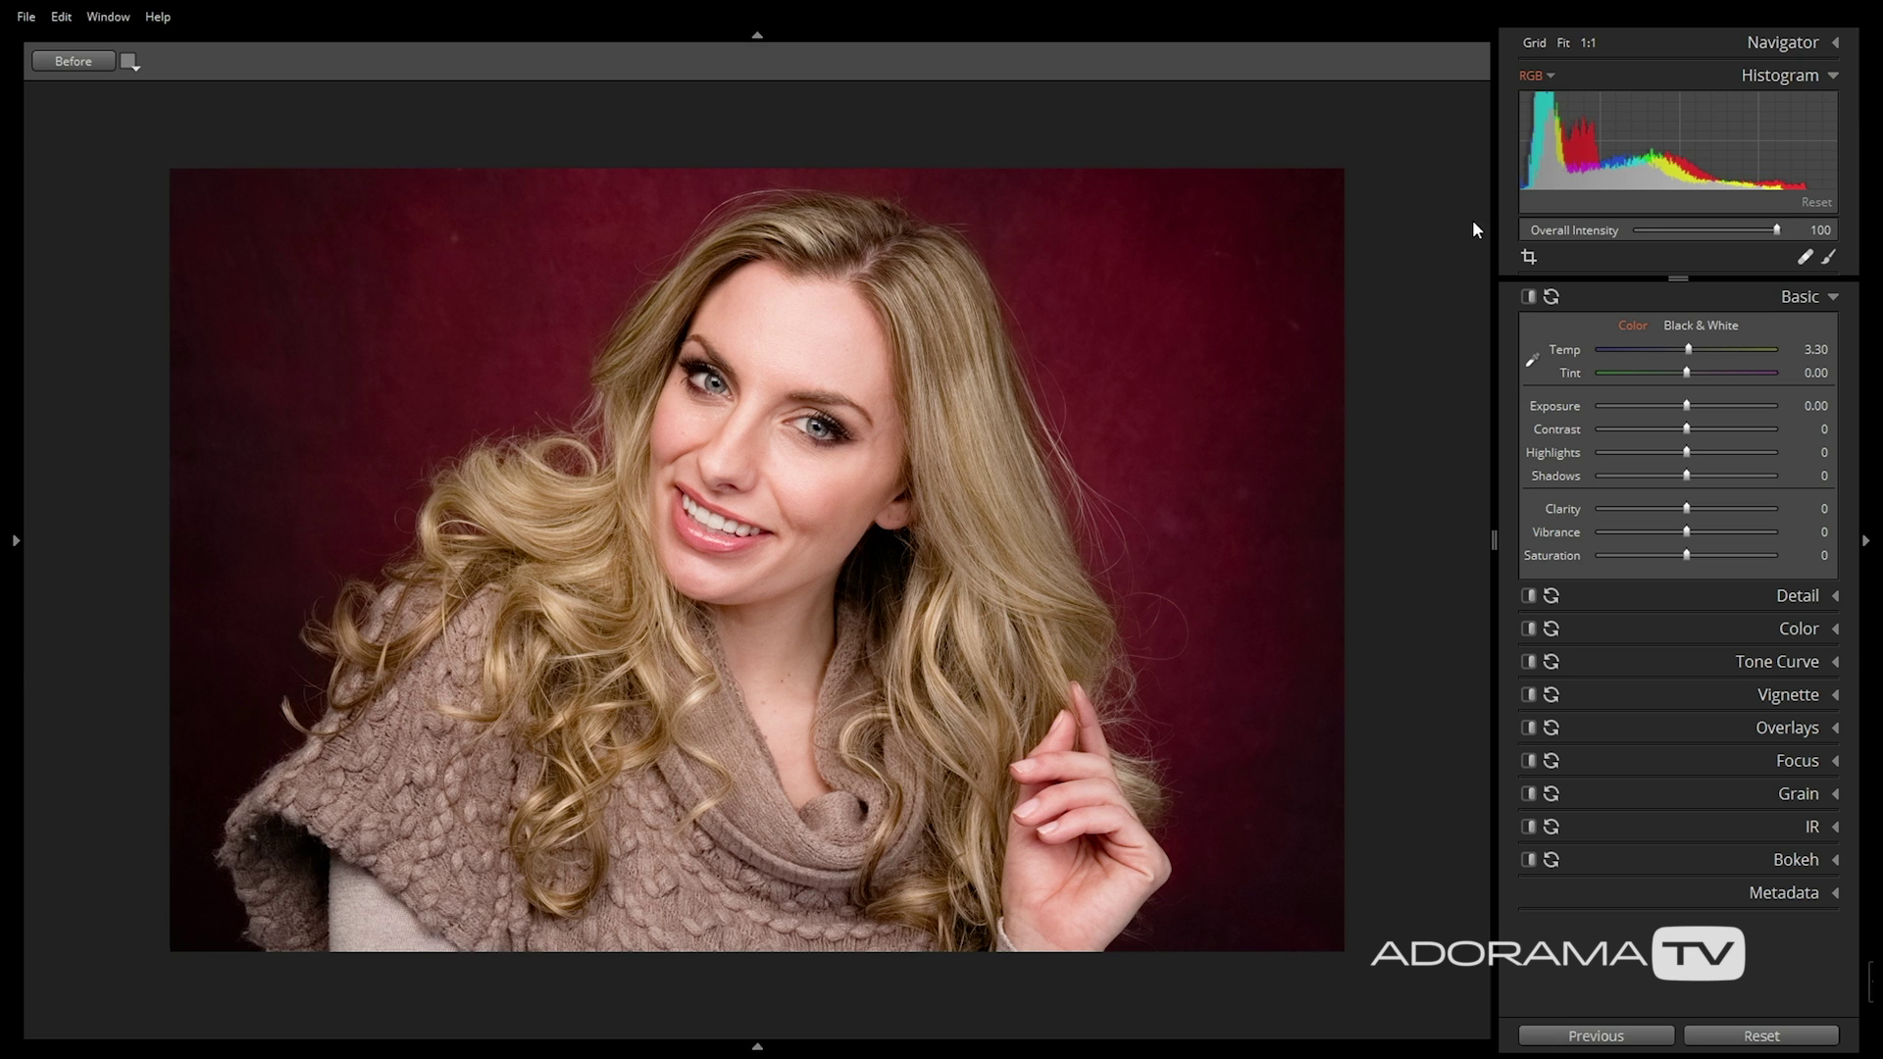
Set the portrait's Contrast to 5 and Clarity to 3 in the basic adjustments
left_click_drag(1687, 434, 1699, 438)
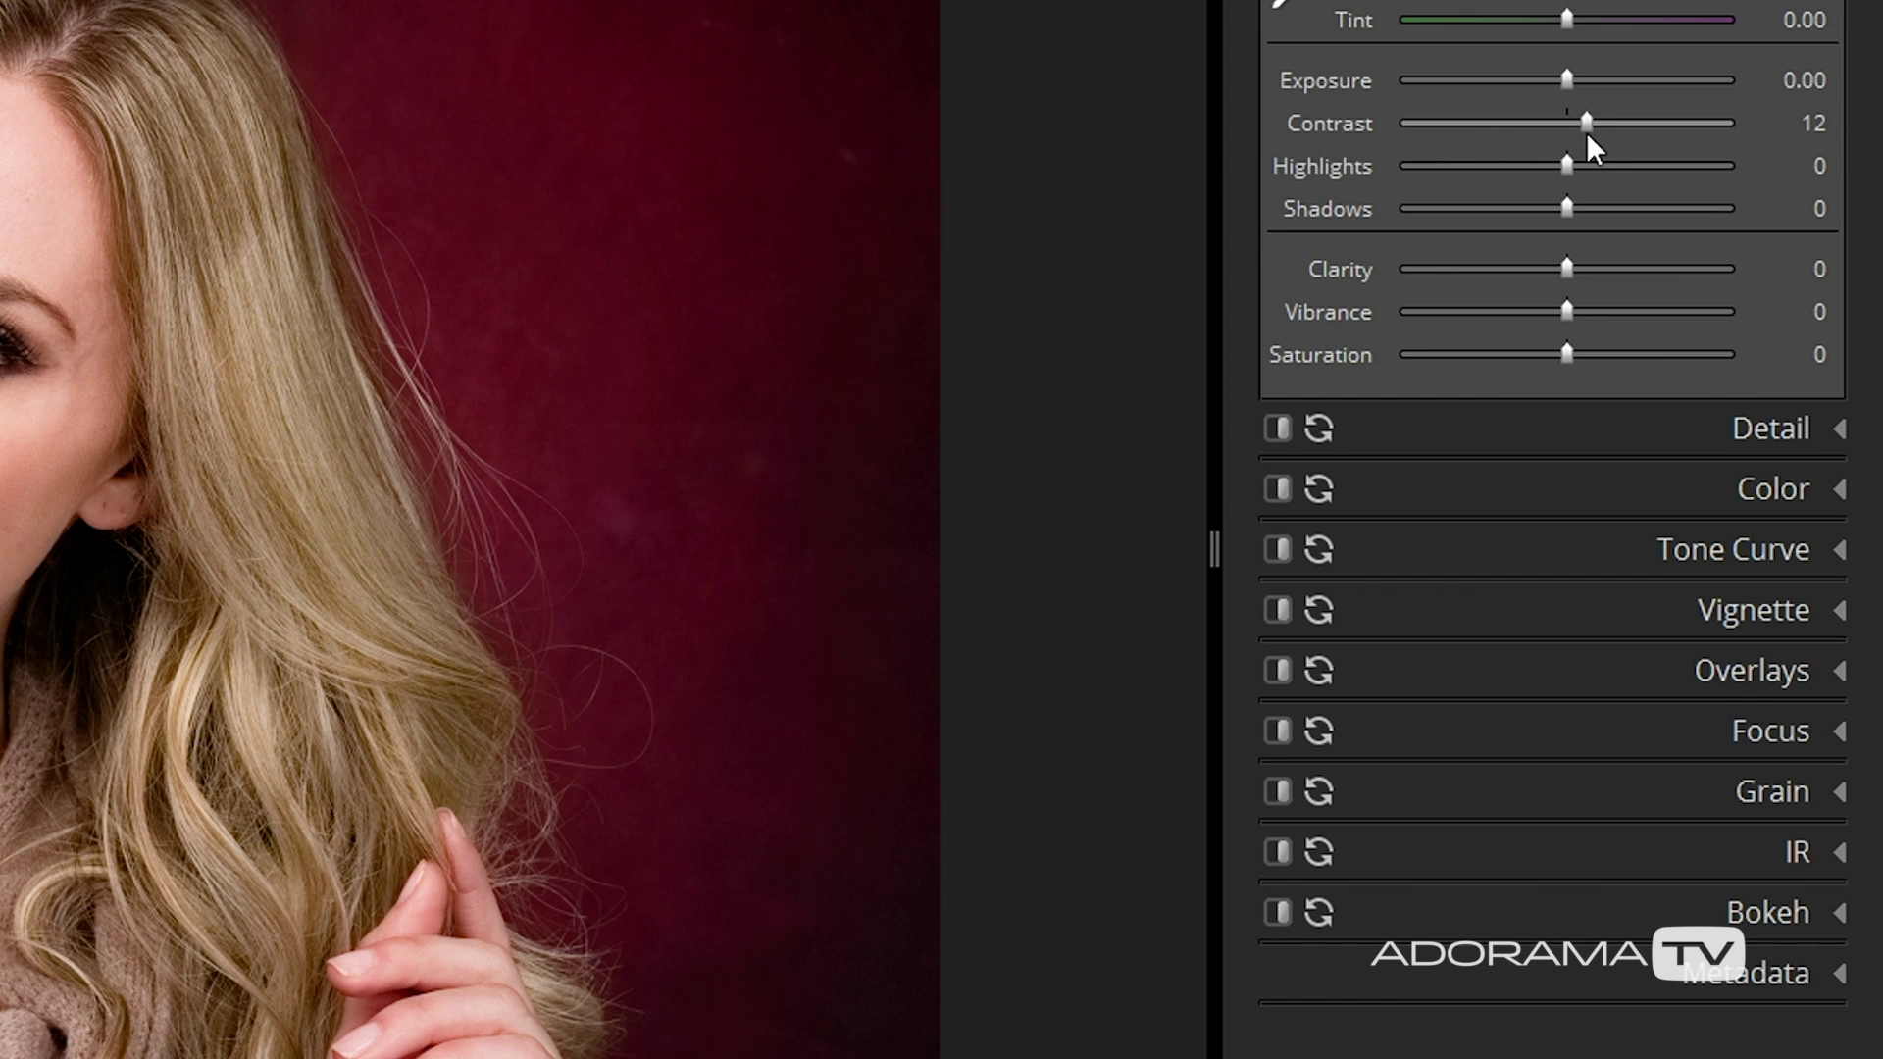
left_click_drag(1594, 147, 1575, 147)
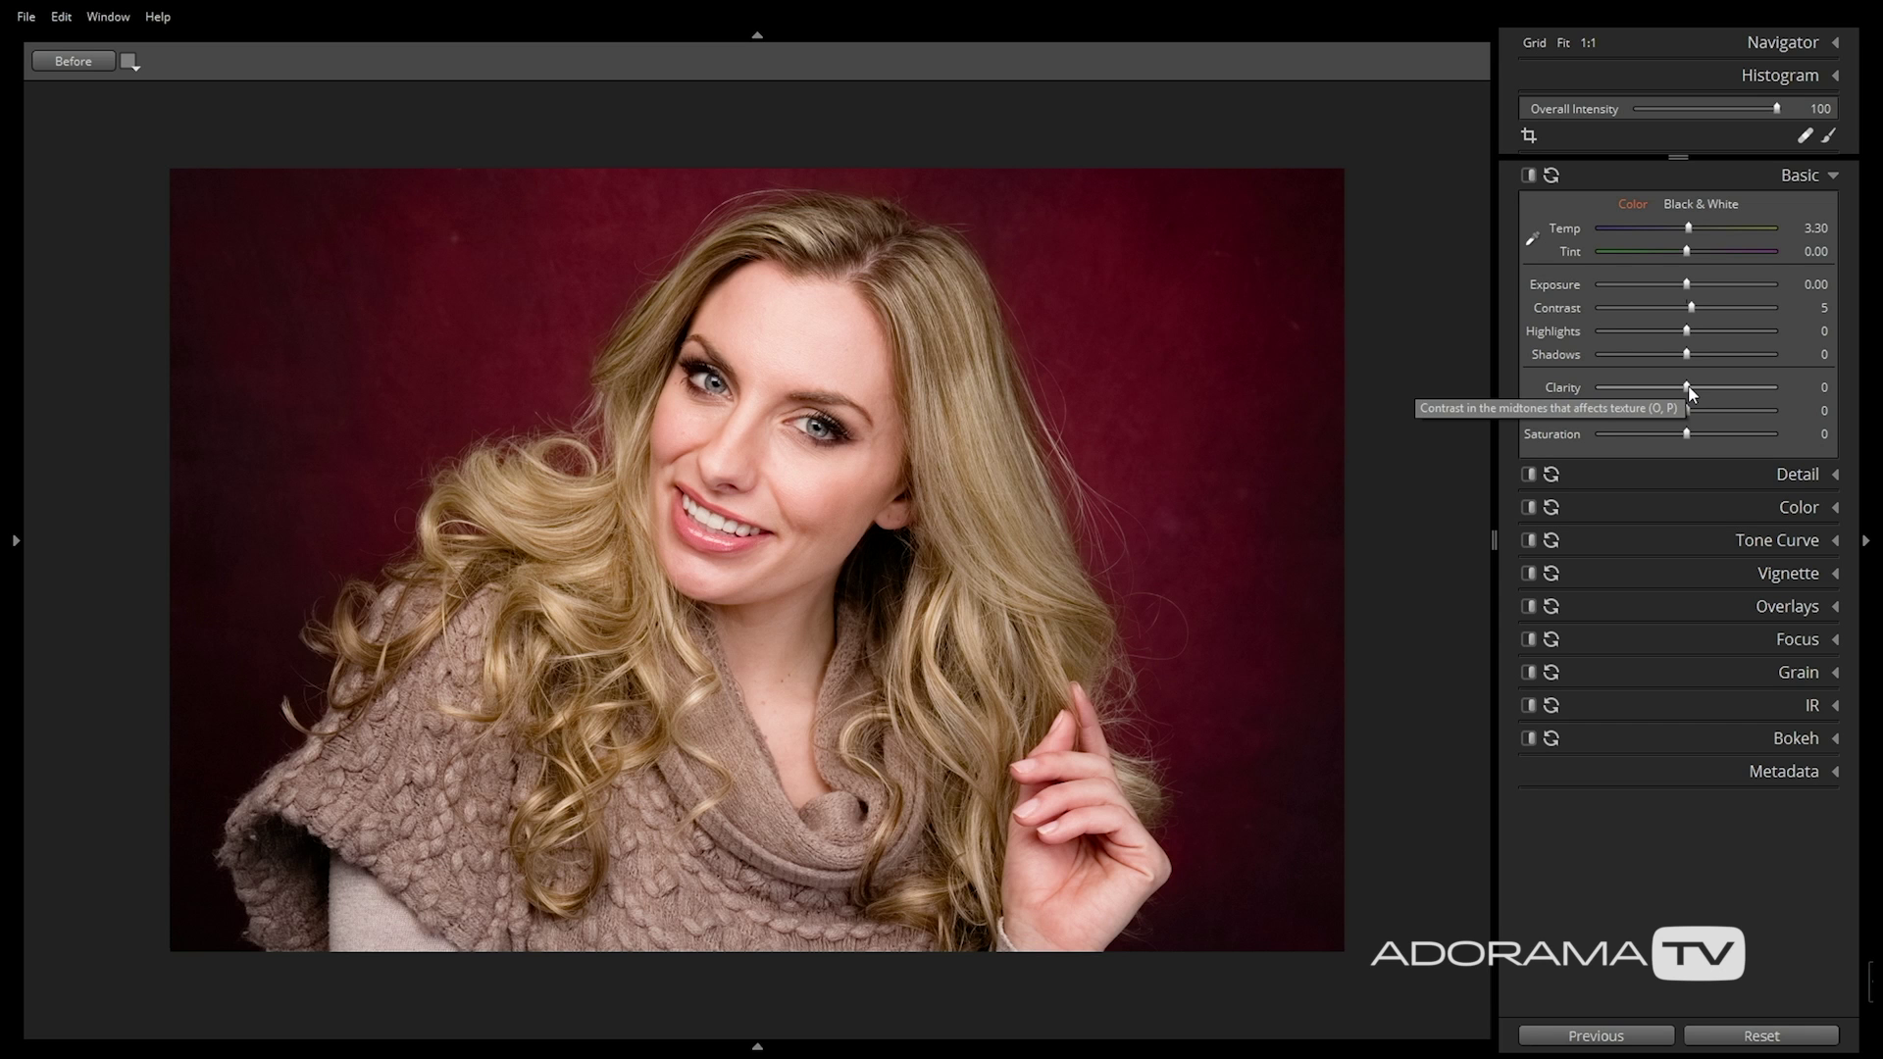
mouse_move(1688, 388)
left_mouse_down()
mouse_move(1808, 386)
mouse_move(1693, 404)
left_mouse_up()
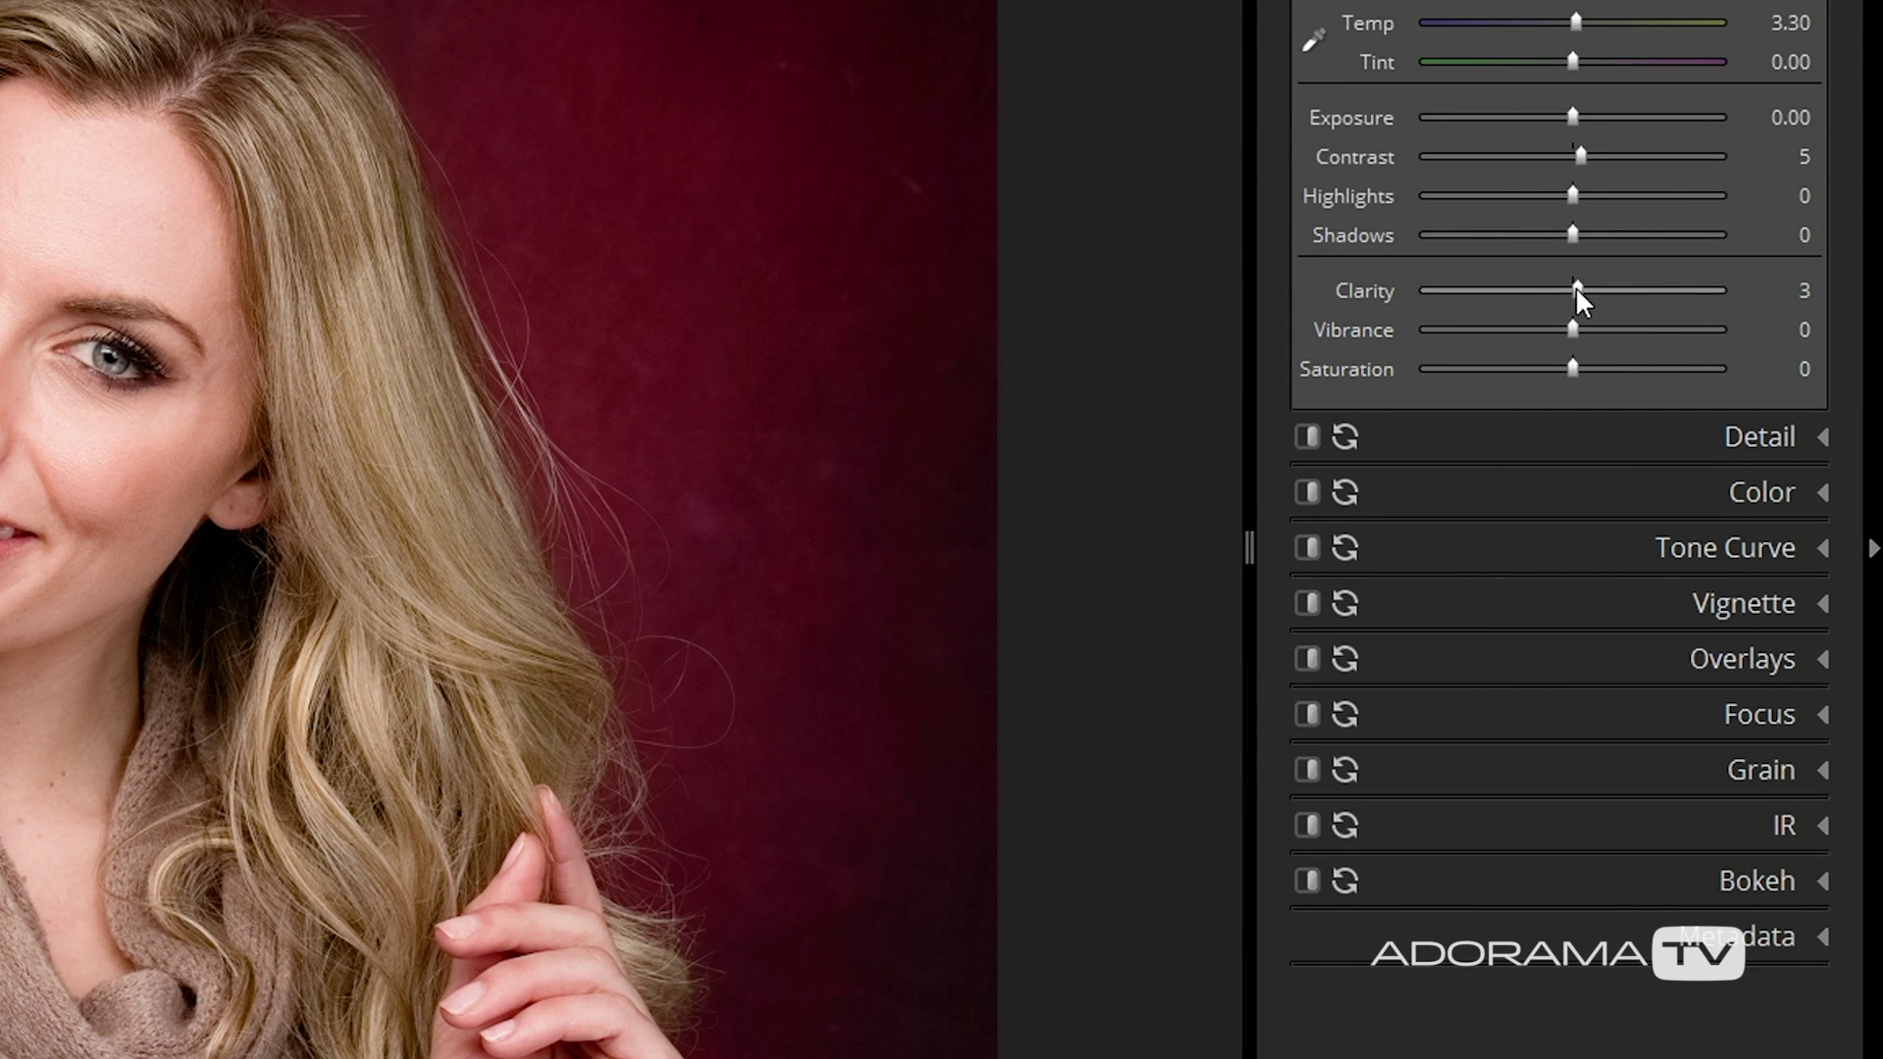
left_click_drag(1572, 282, 1574, 284)
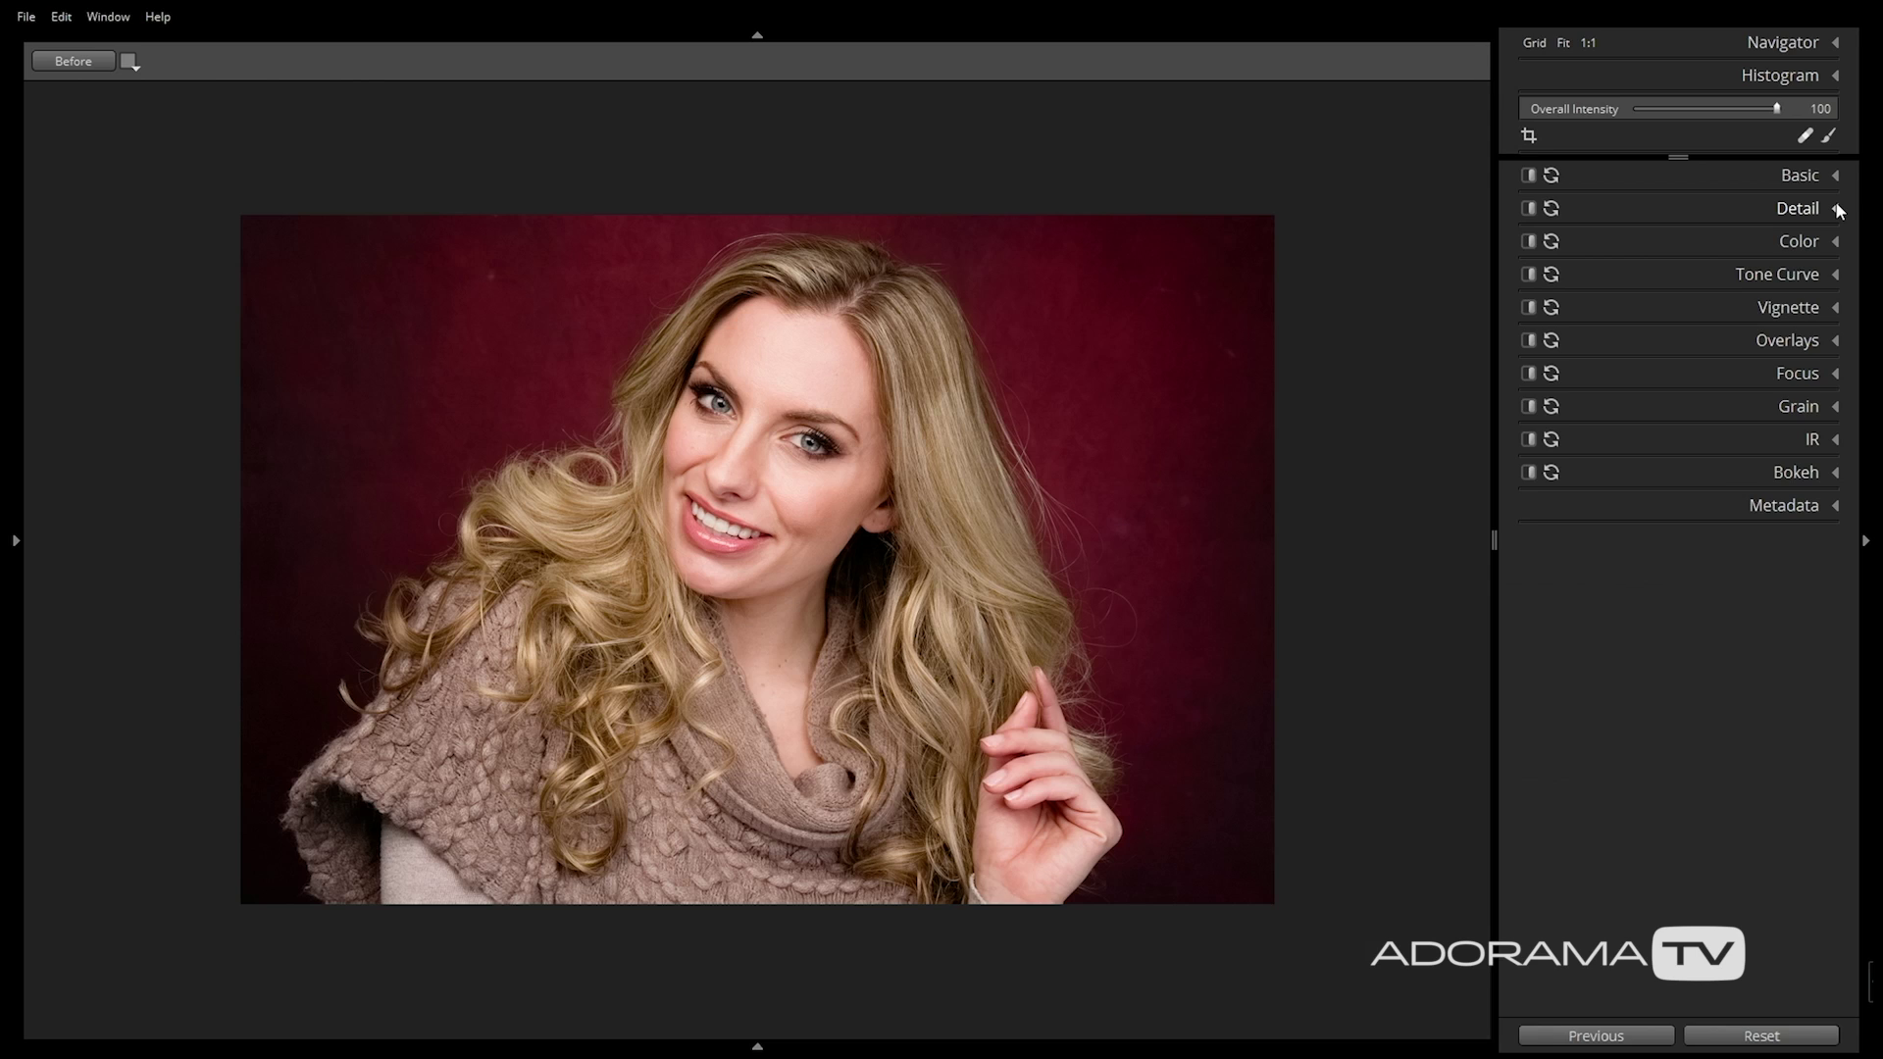
Review the sharpening and noise reduction settings and preview the Color Filter presets, leaving the filter Off
left_click(1835, 209)
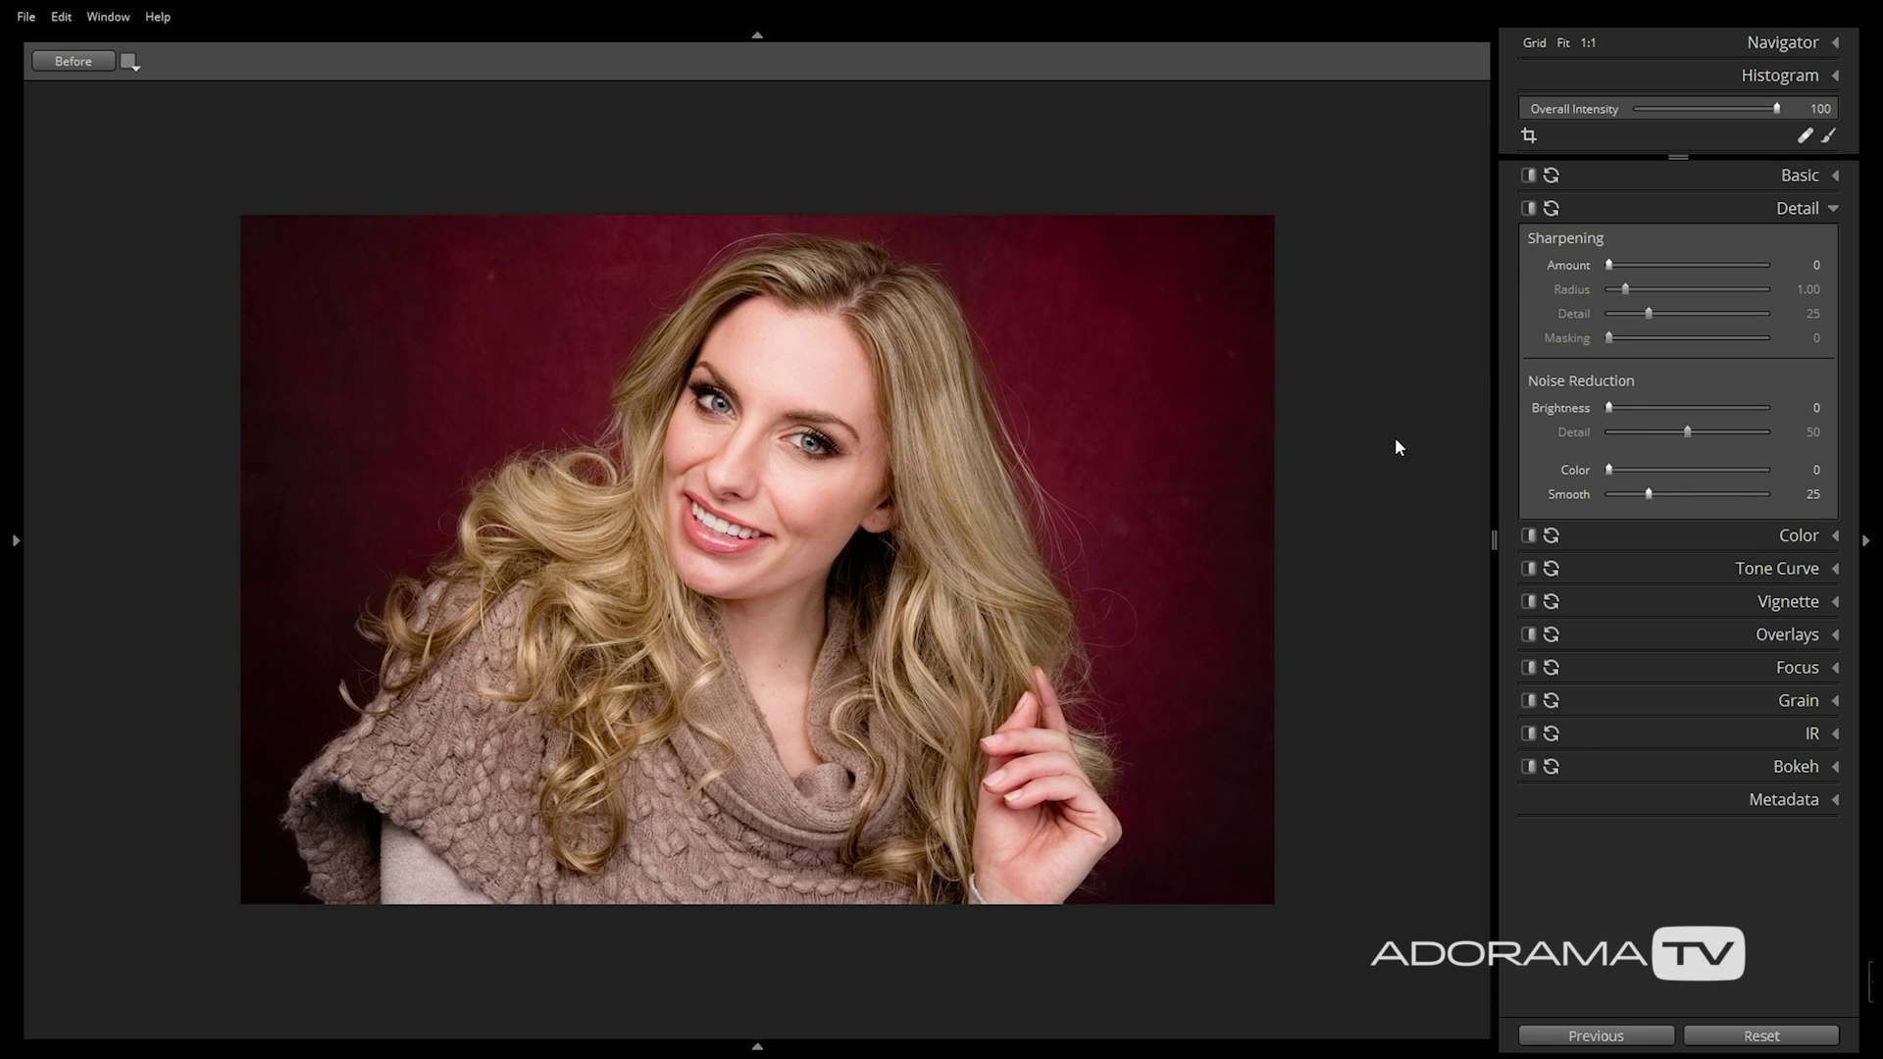
left_click(1833, 208)
left_click(1834, 243)
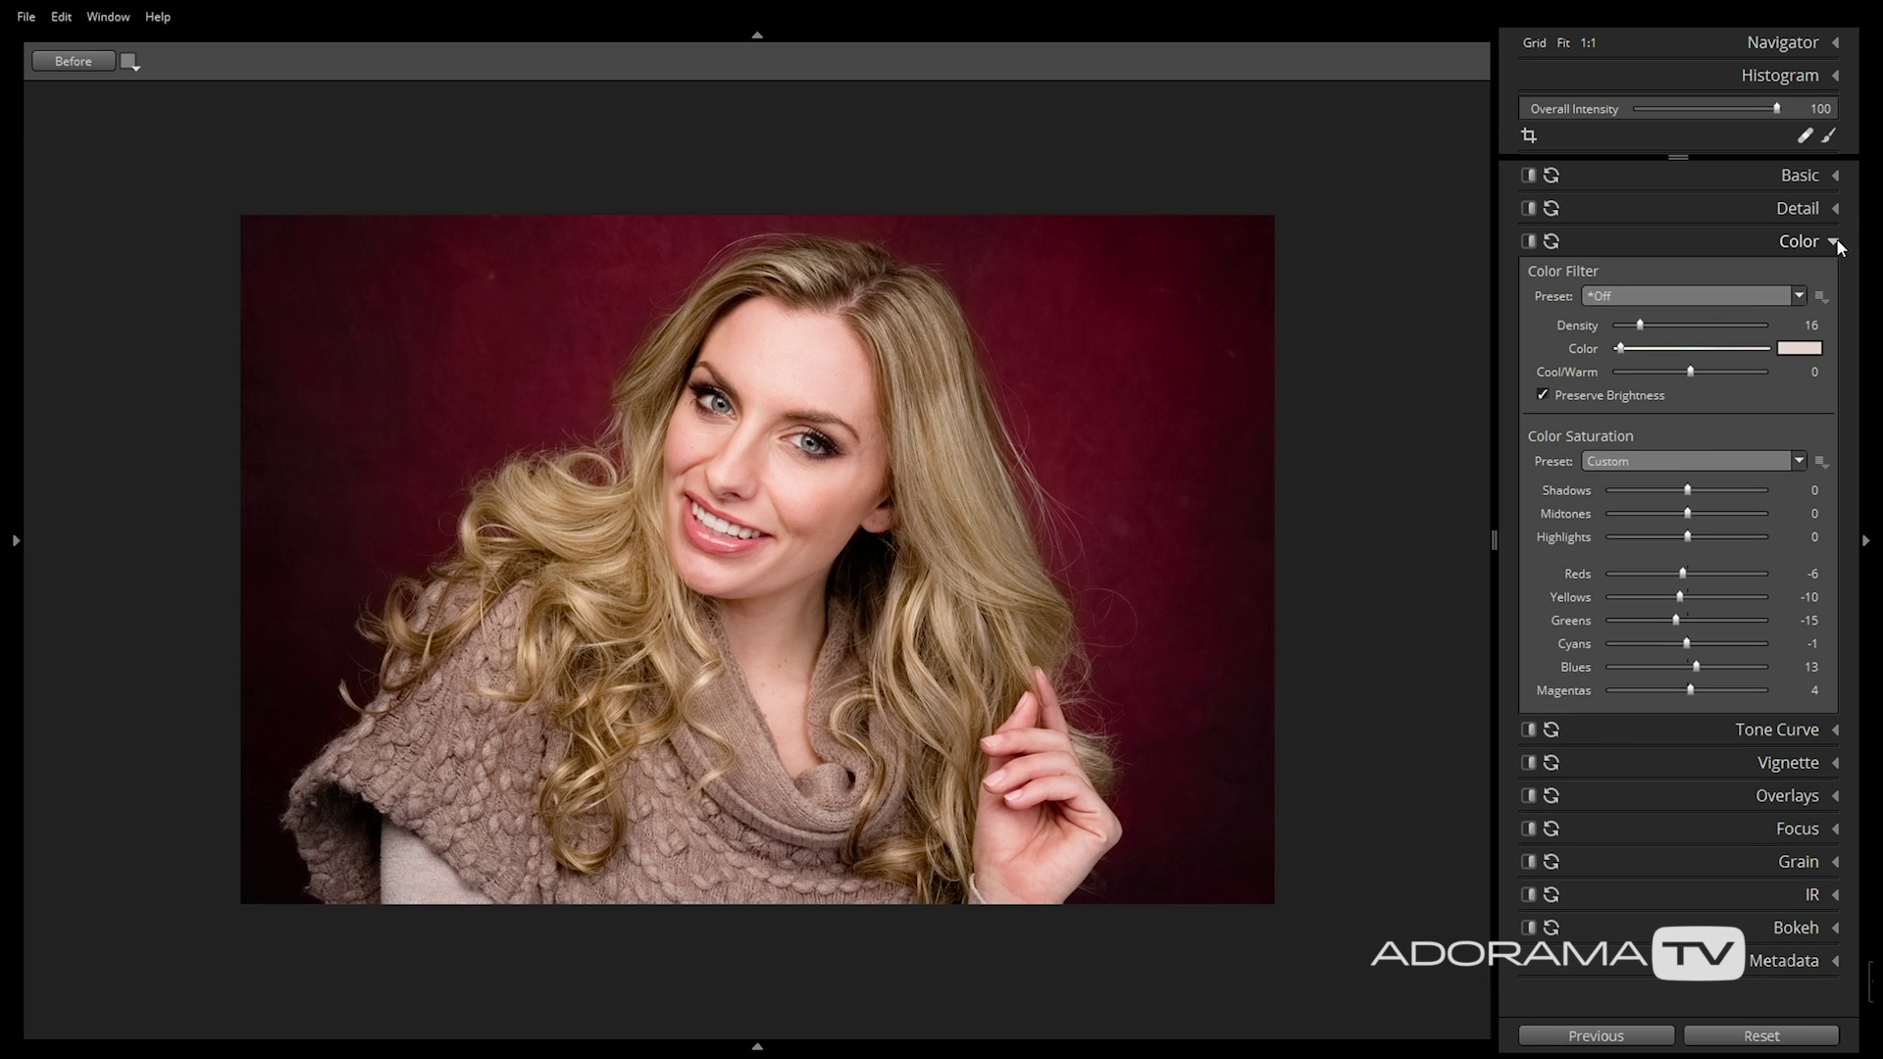
left_click(1801, 296)
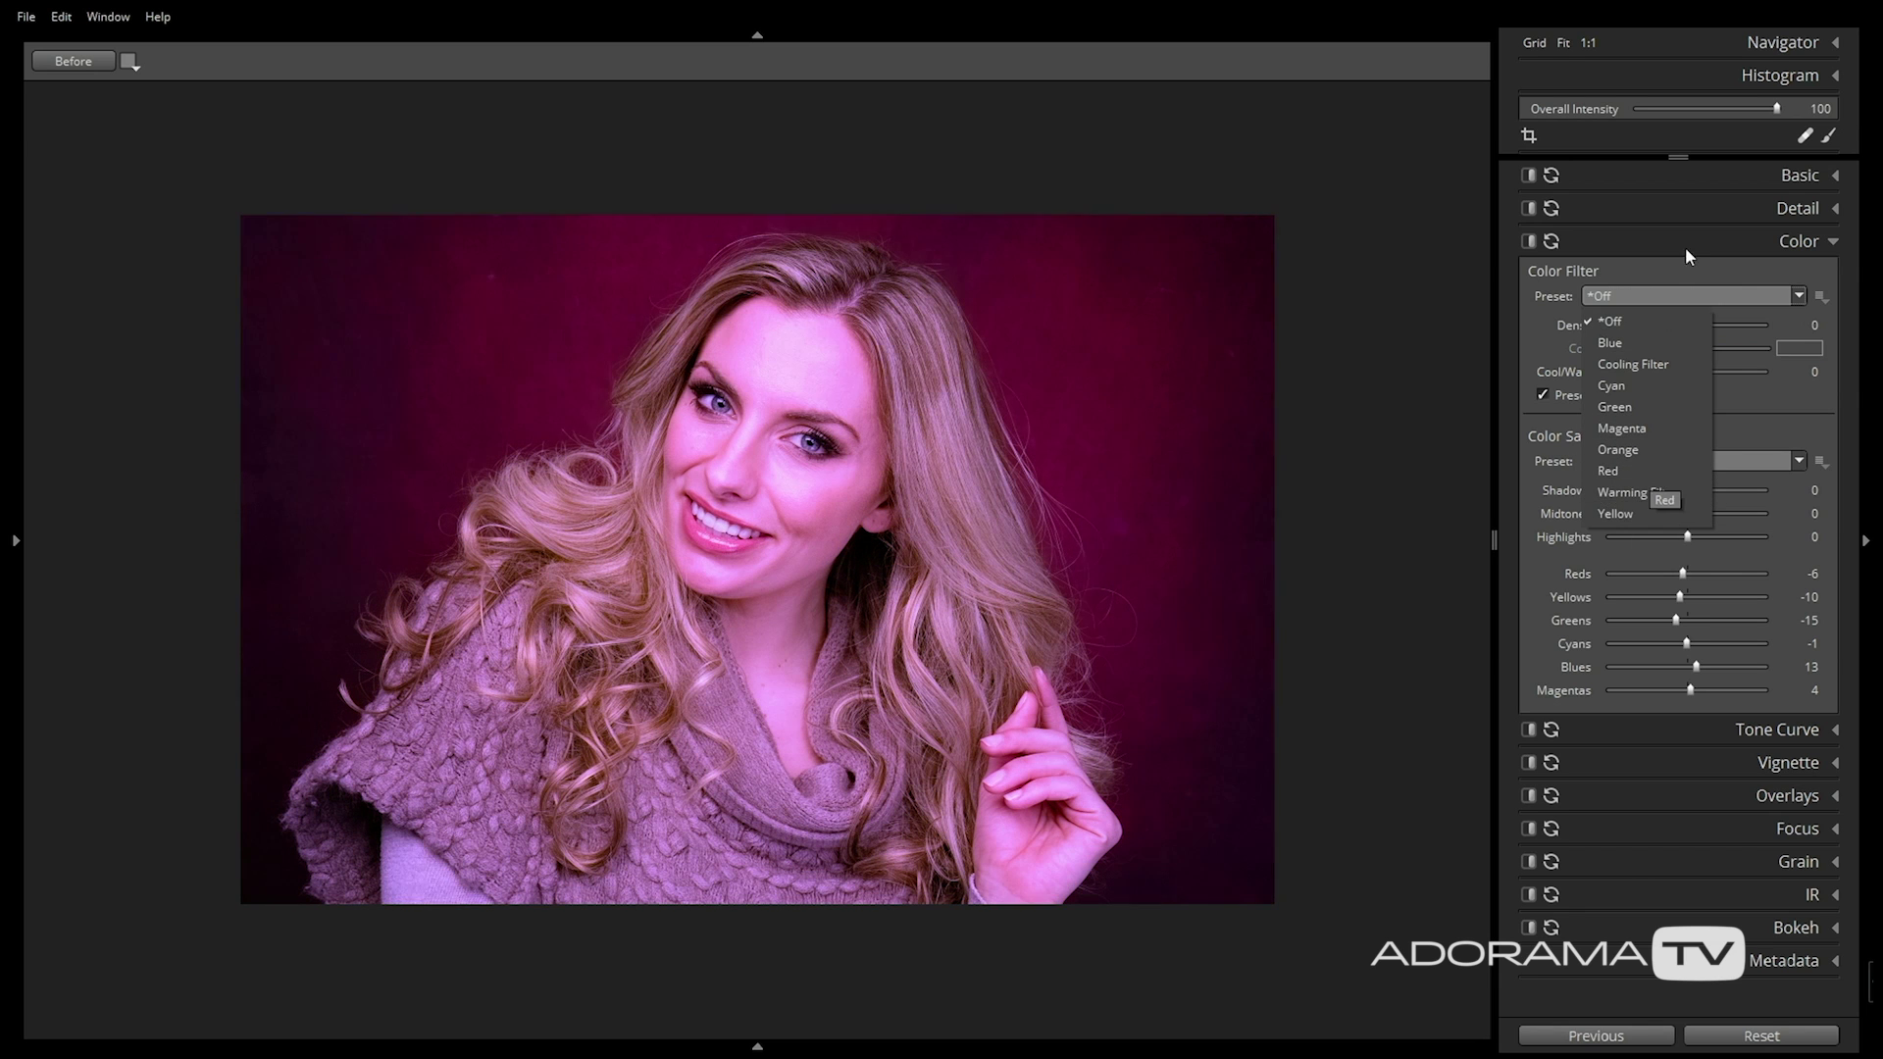
left_click(1680, 272)
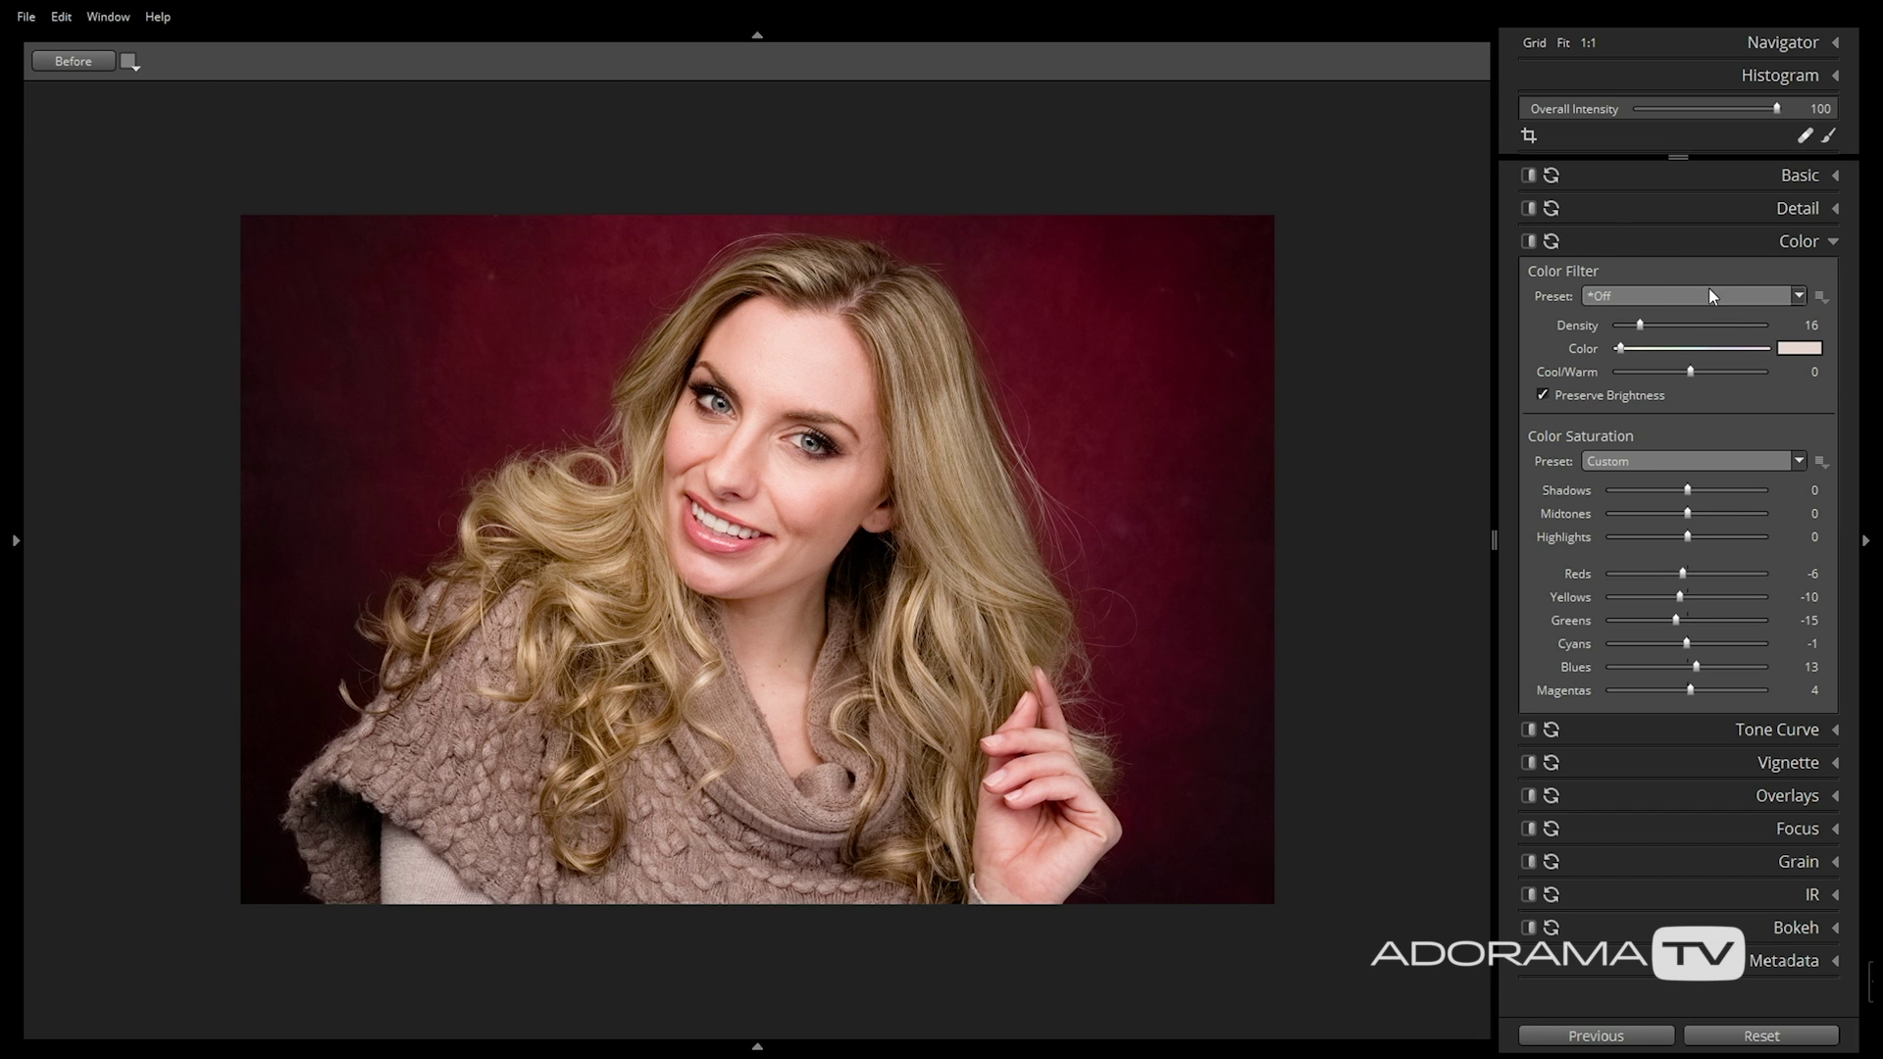
left_click(1833, 241)
Check the Tone Curve presets and apply the Subtle - Black vignette preset to the portrait
left_click(1835, 275)
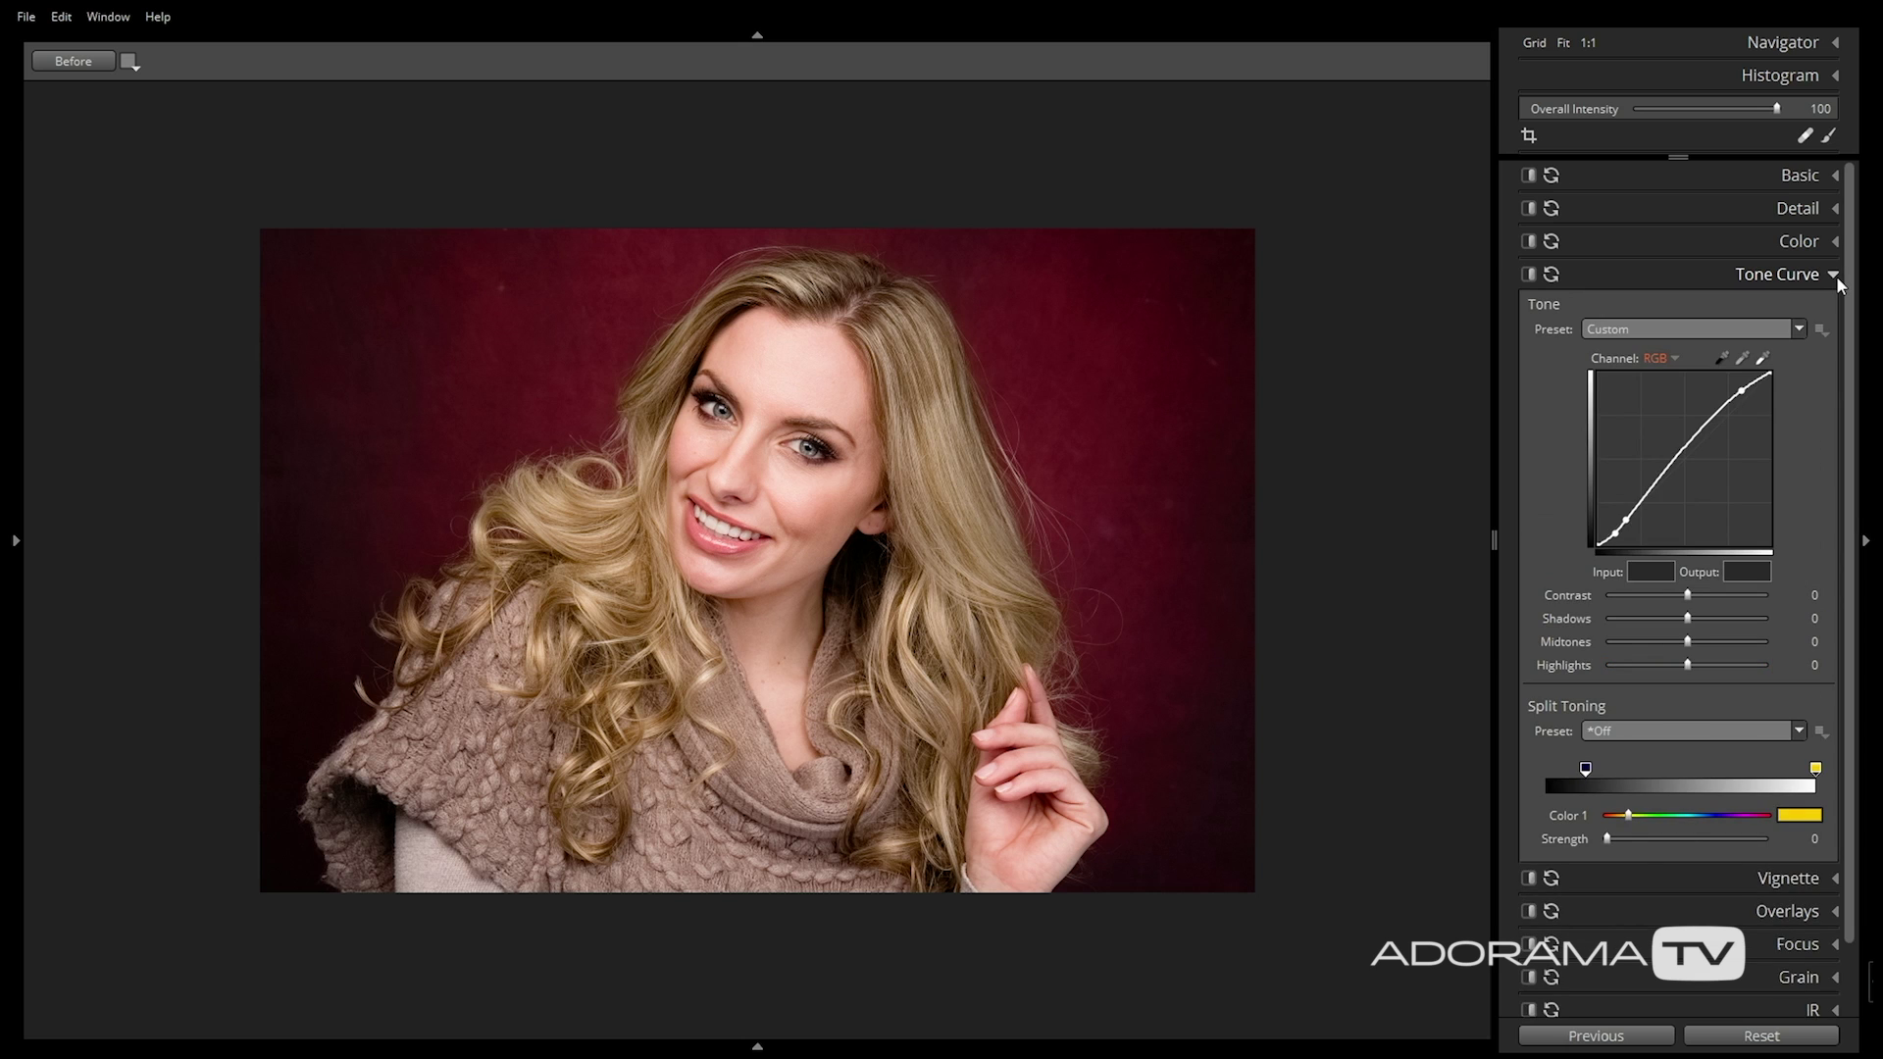
left_click(1797, 327)
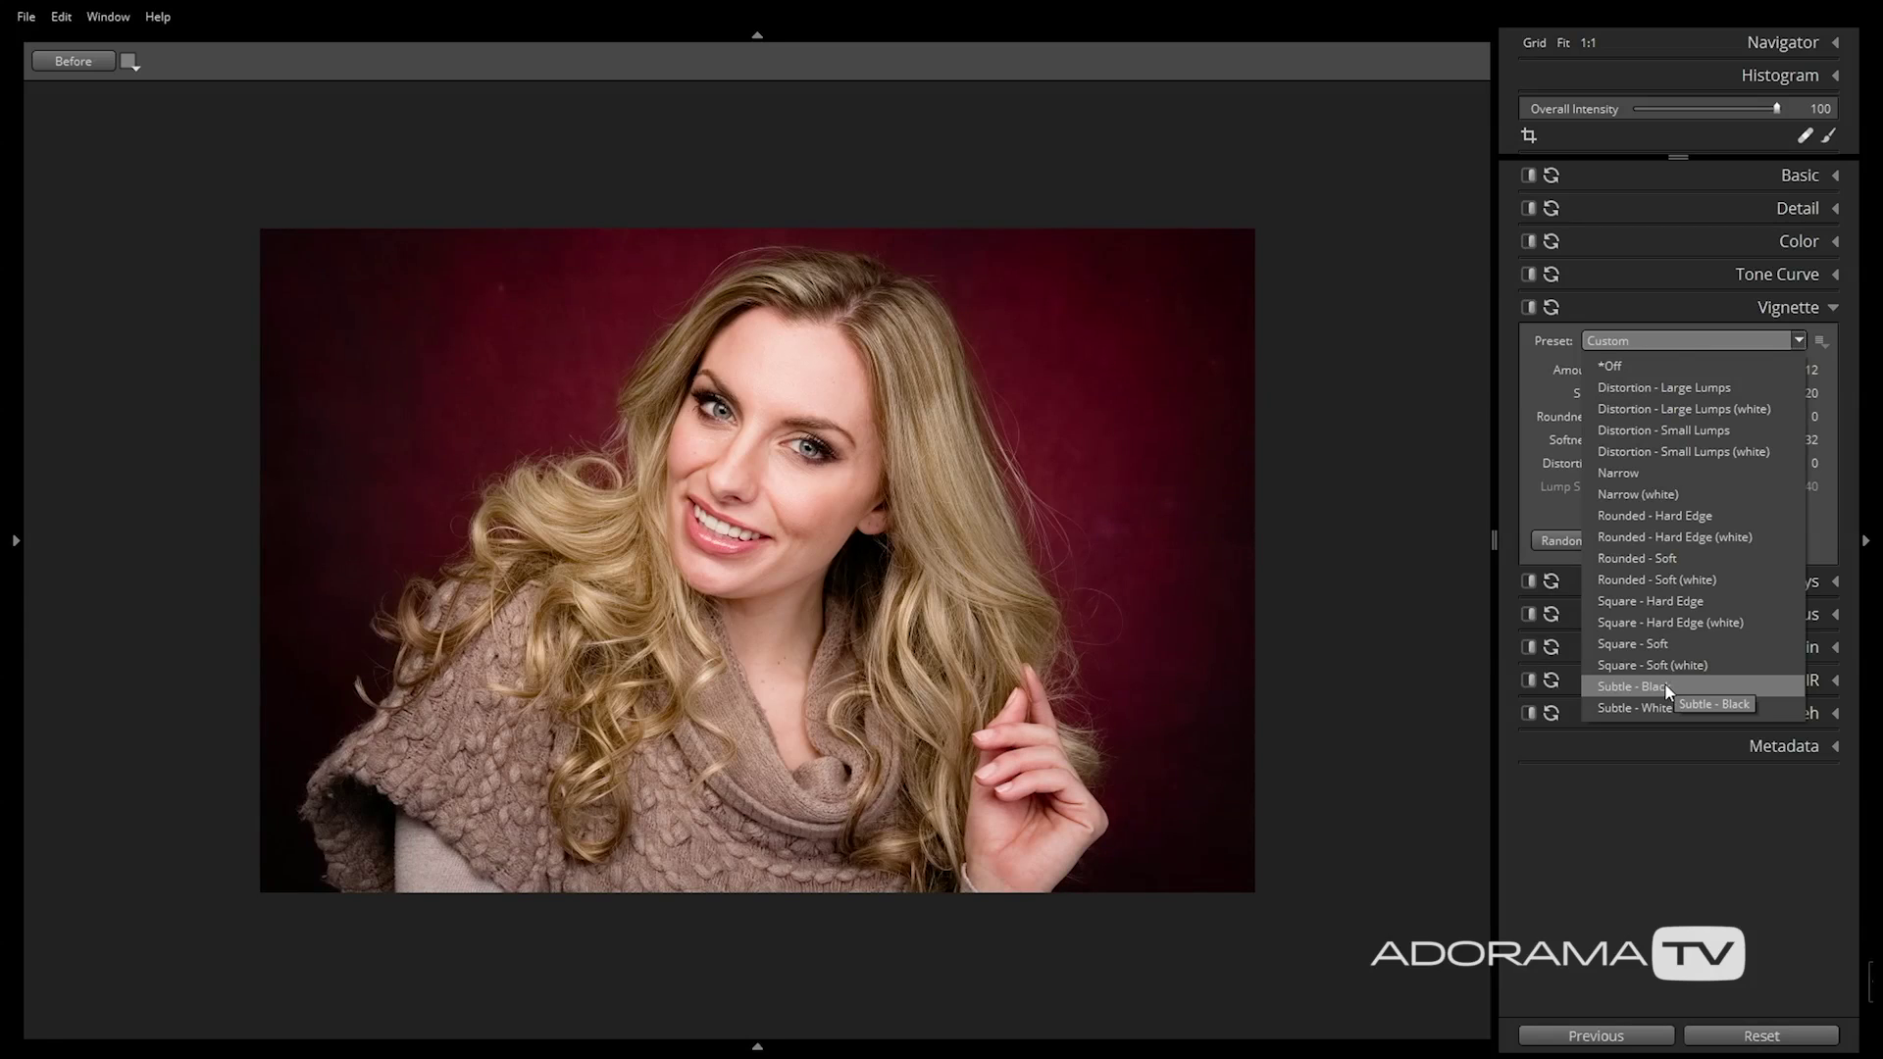
left_click(1665, 686)
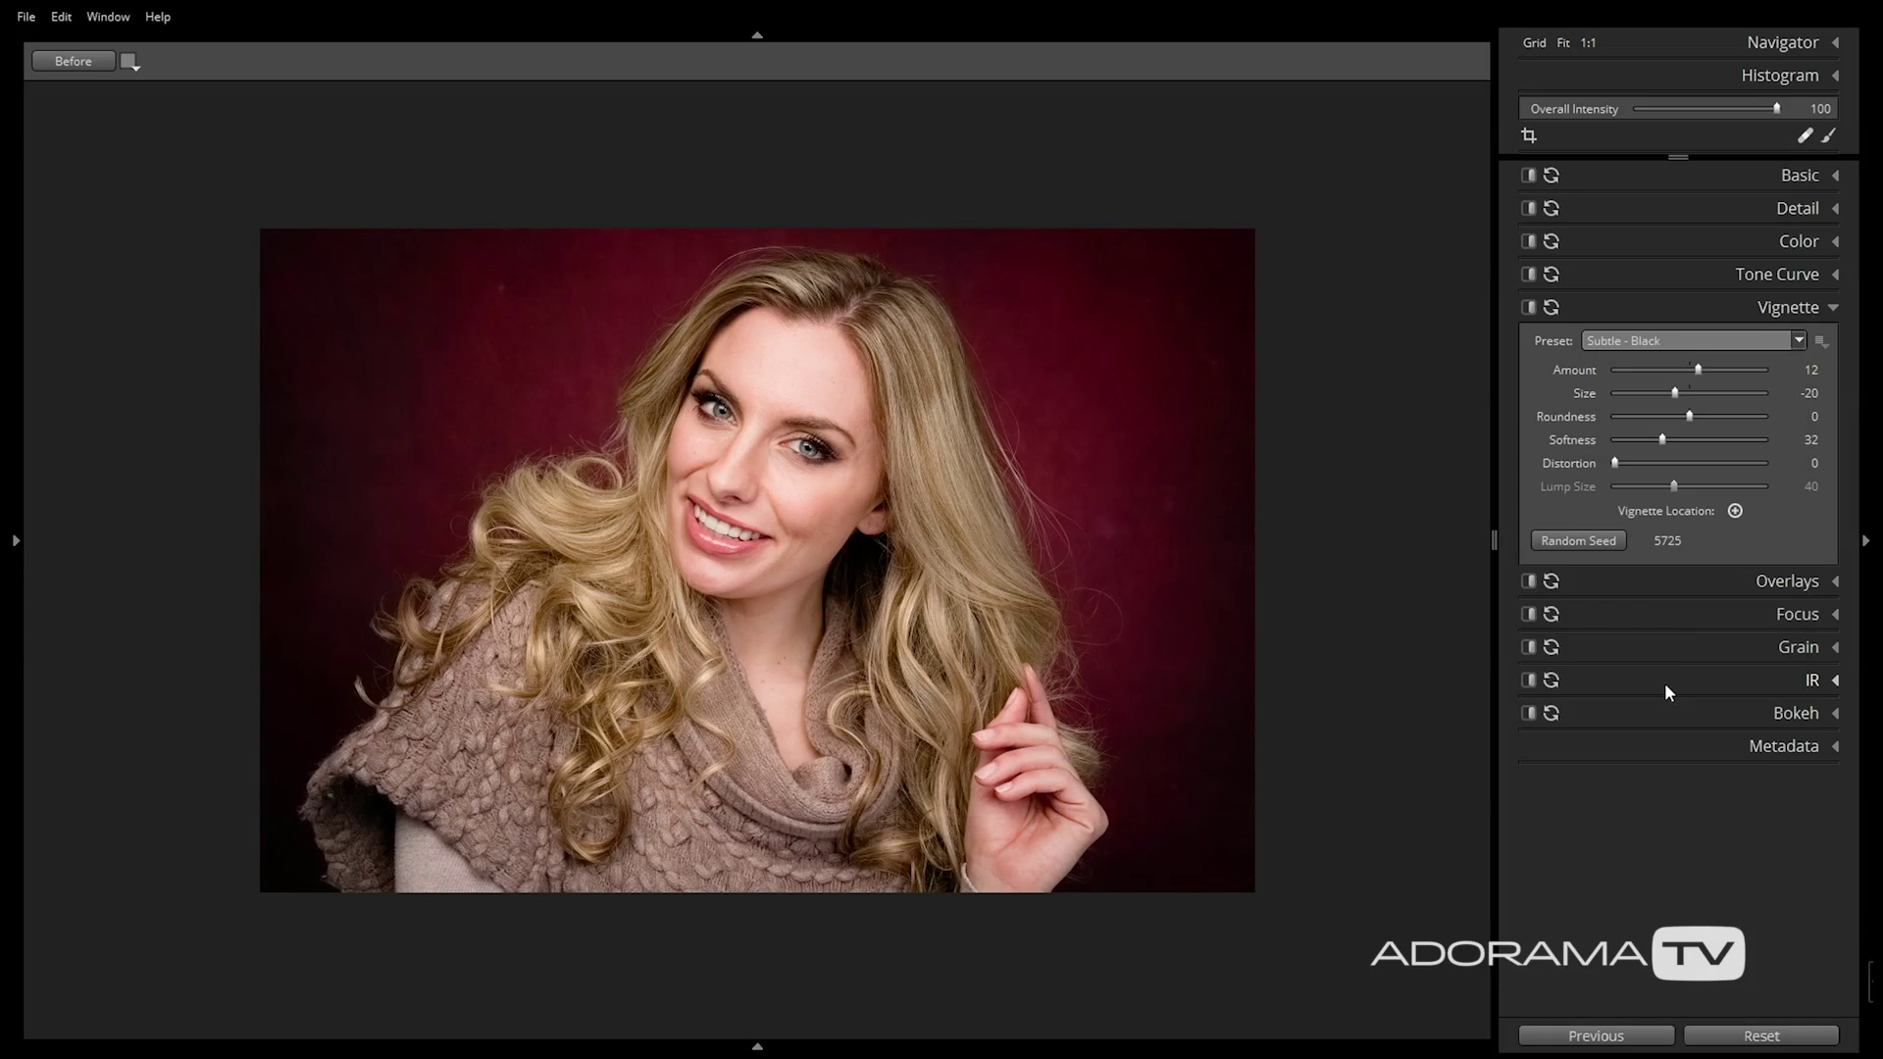
Compare the edited portrait with its original version and view the vignette at smaller zoom sizes
left_click(64, 62)
left_click(67, 60)
left_click(66, 61)
left_click(67, 61)
scroll(851, 369, "down", 5)
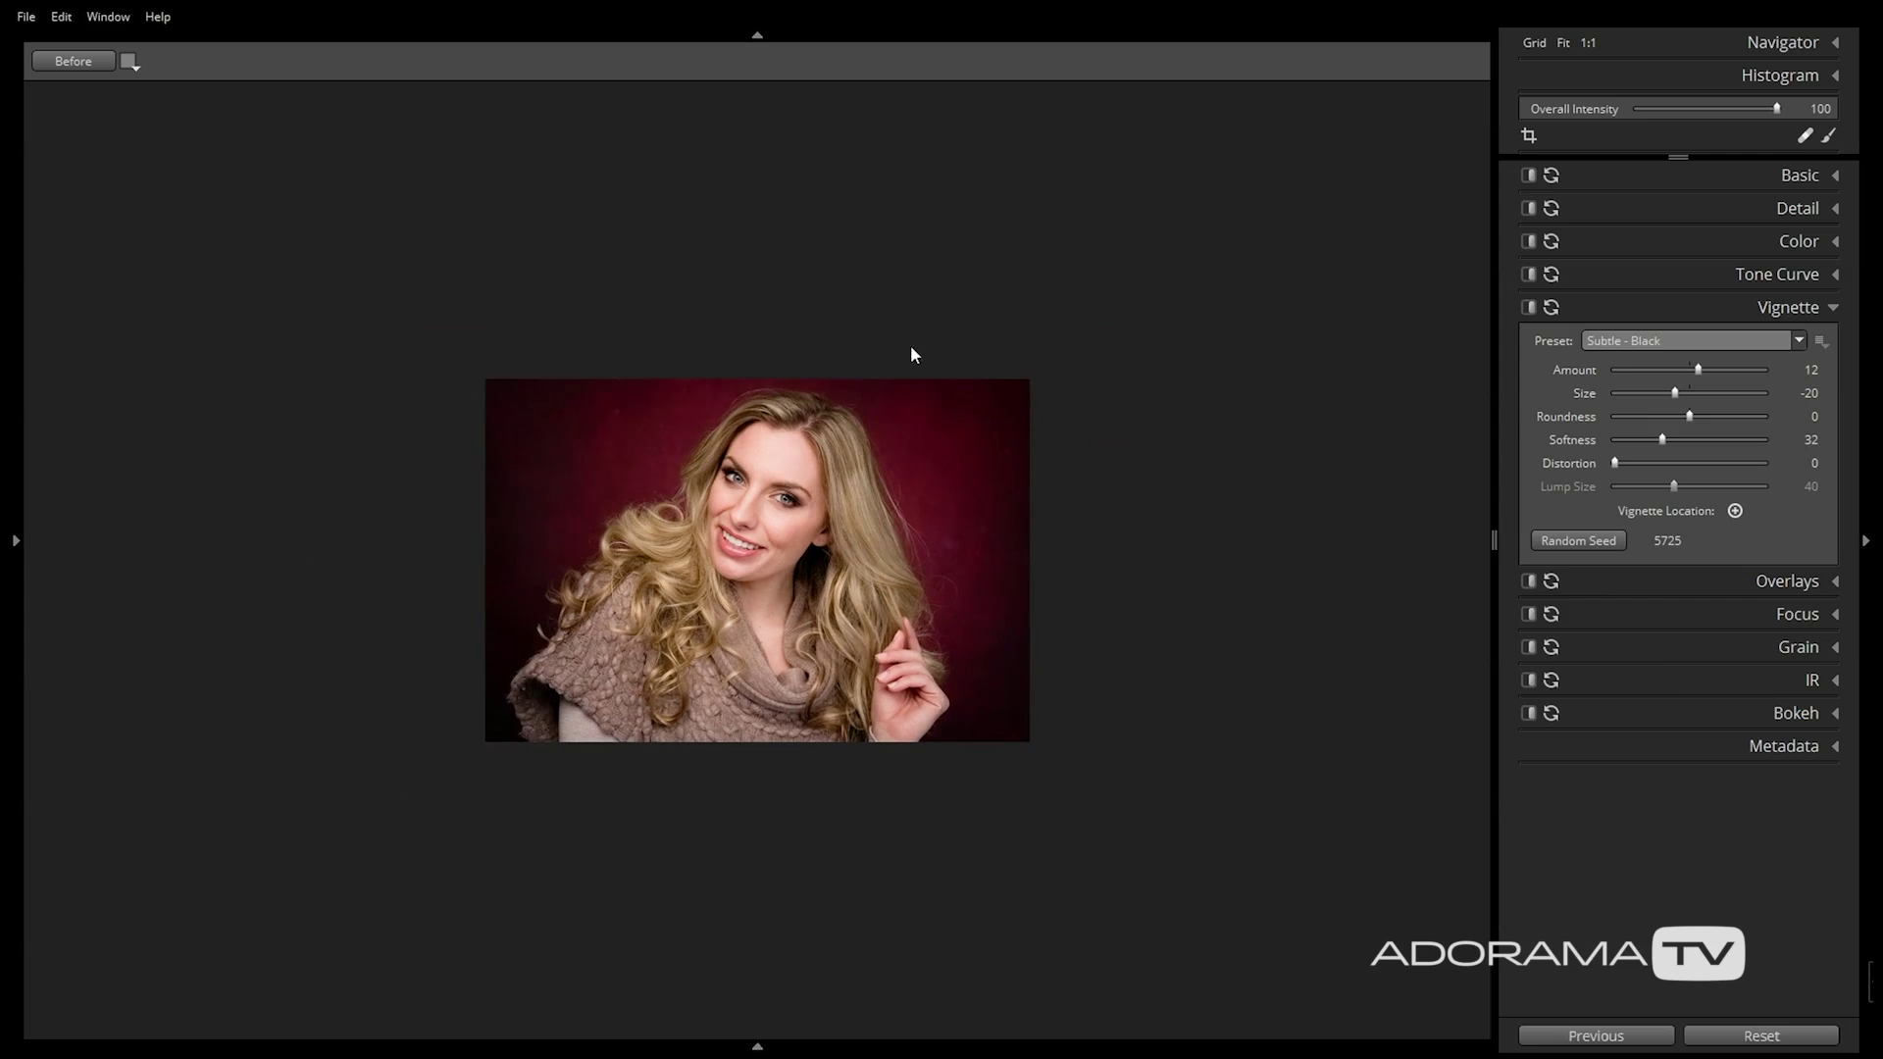
scroll(1038, 345, "up", 2)
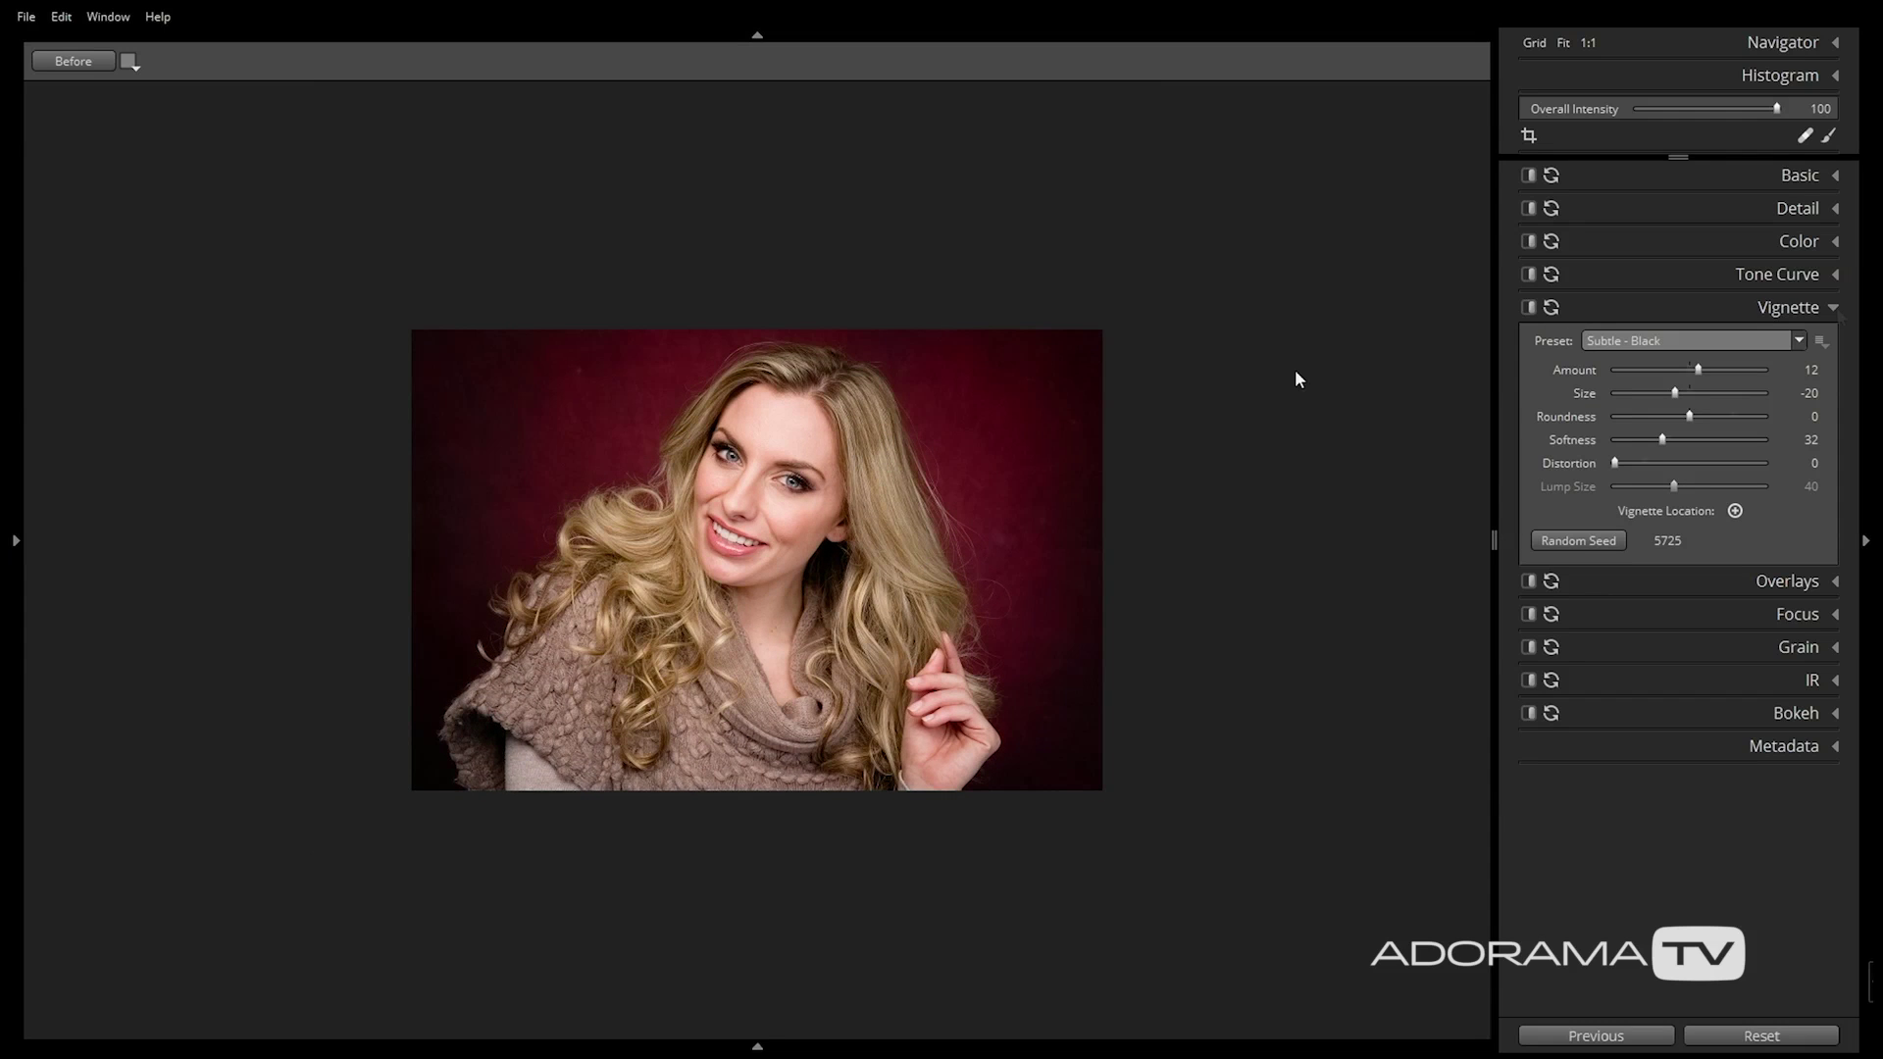
Try a Grunge 1 border overlay at opacity 12 and a Light Effect overlay using Corner 2
left_click(1832, 306)
left_click(1833, 341)
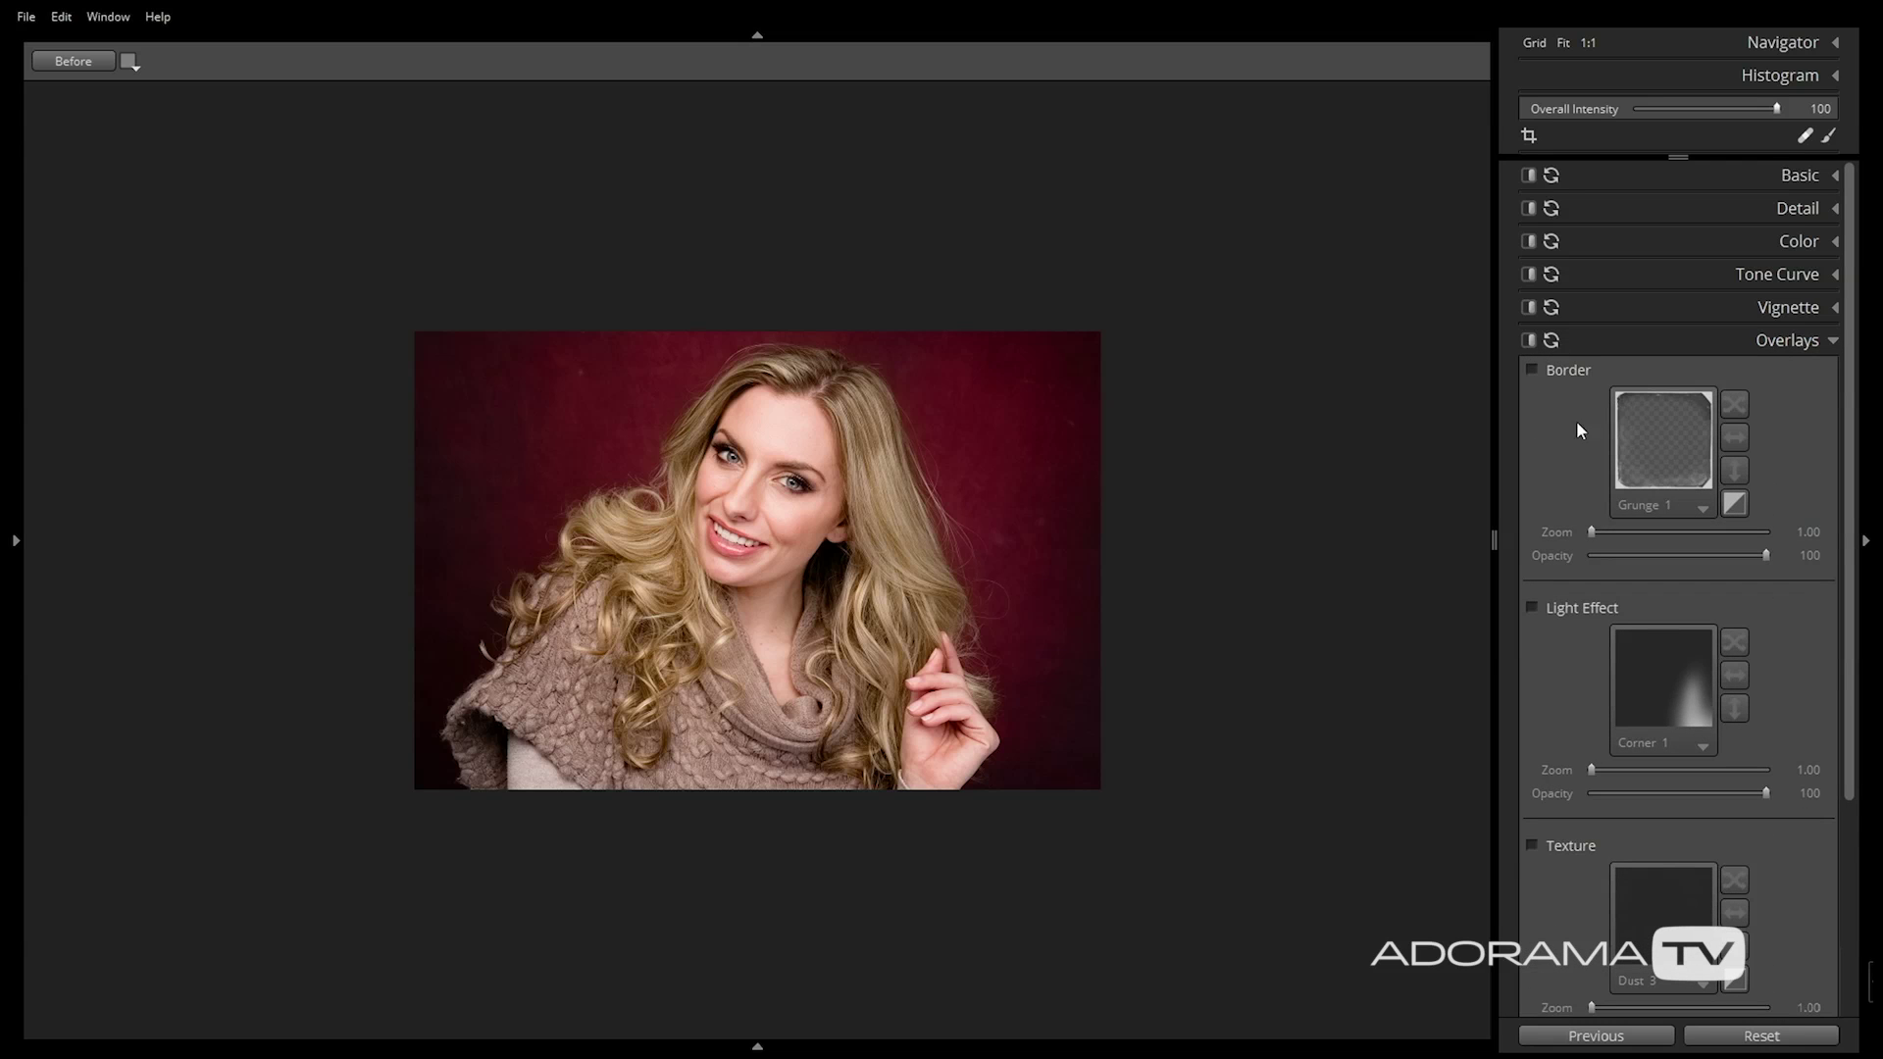
left_click(1531, 373)
left_click(1531, 607)
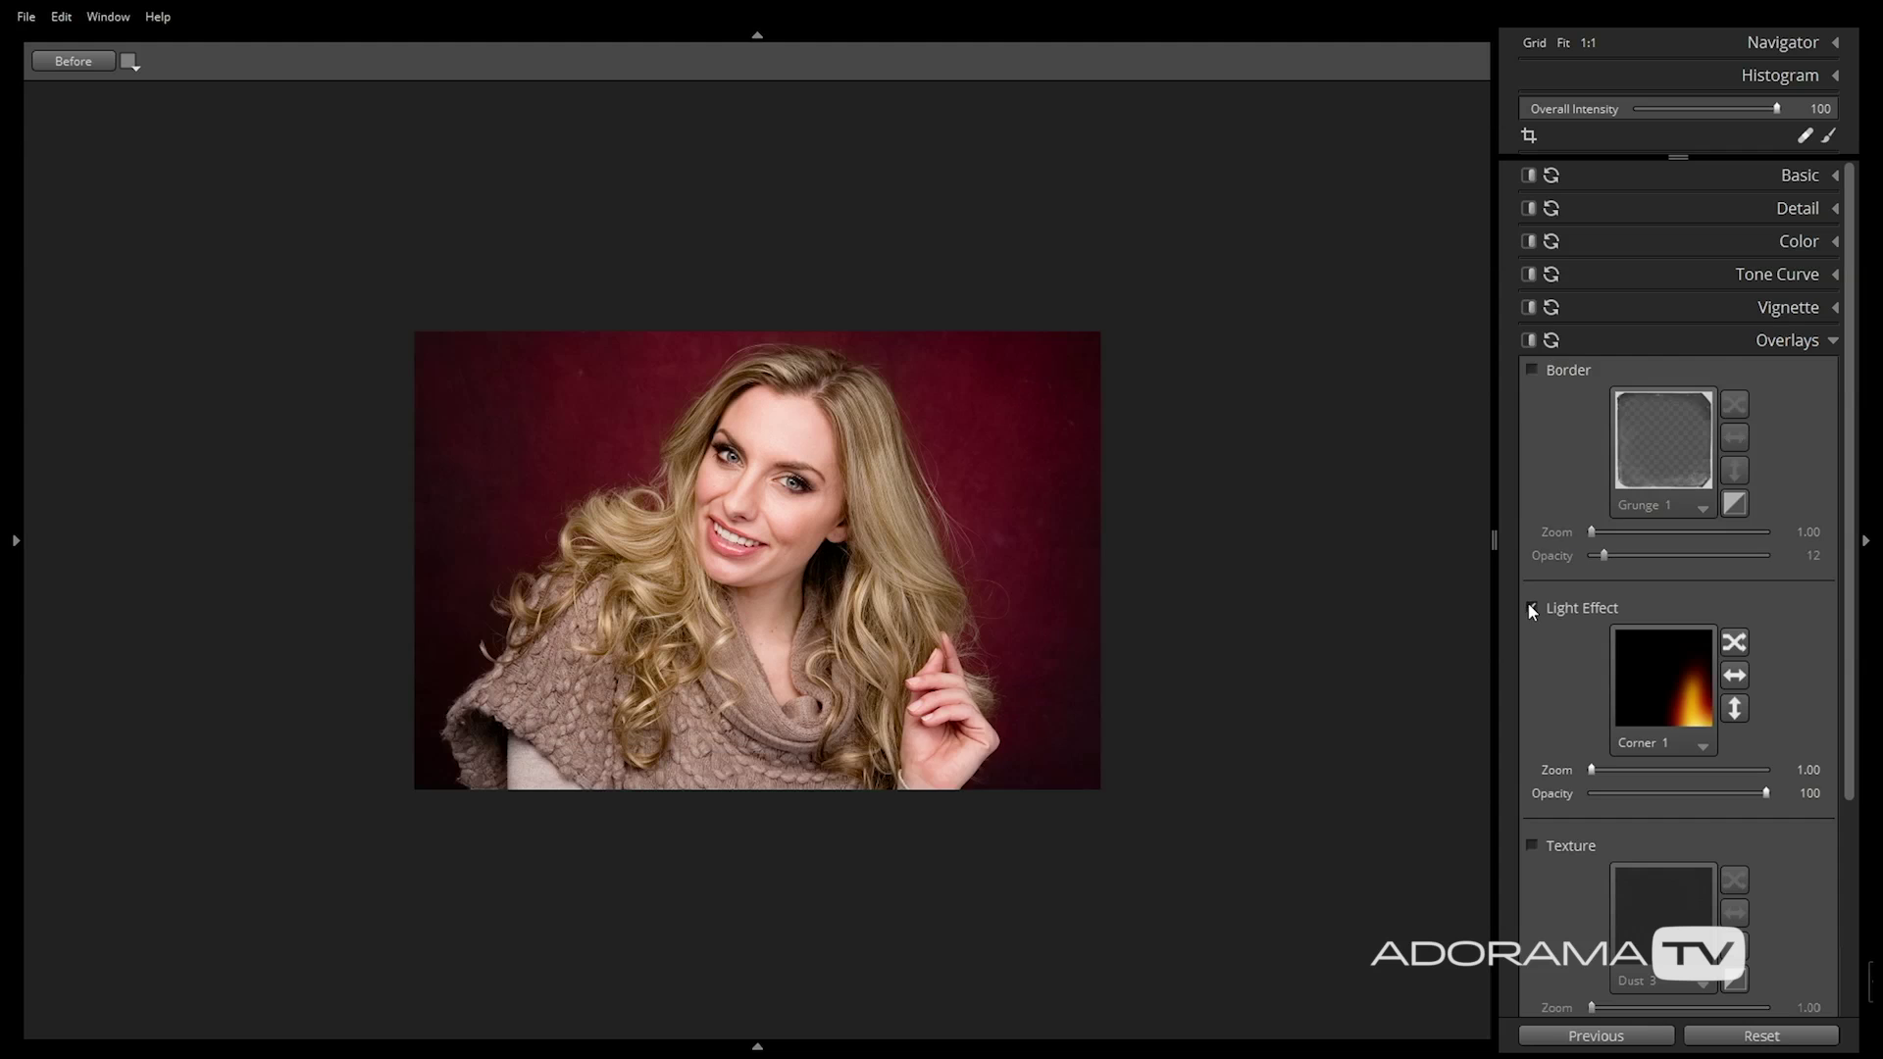
scroll(1563, 581, "down", 3)
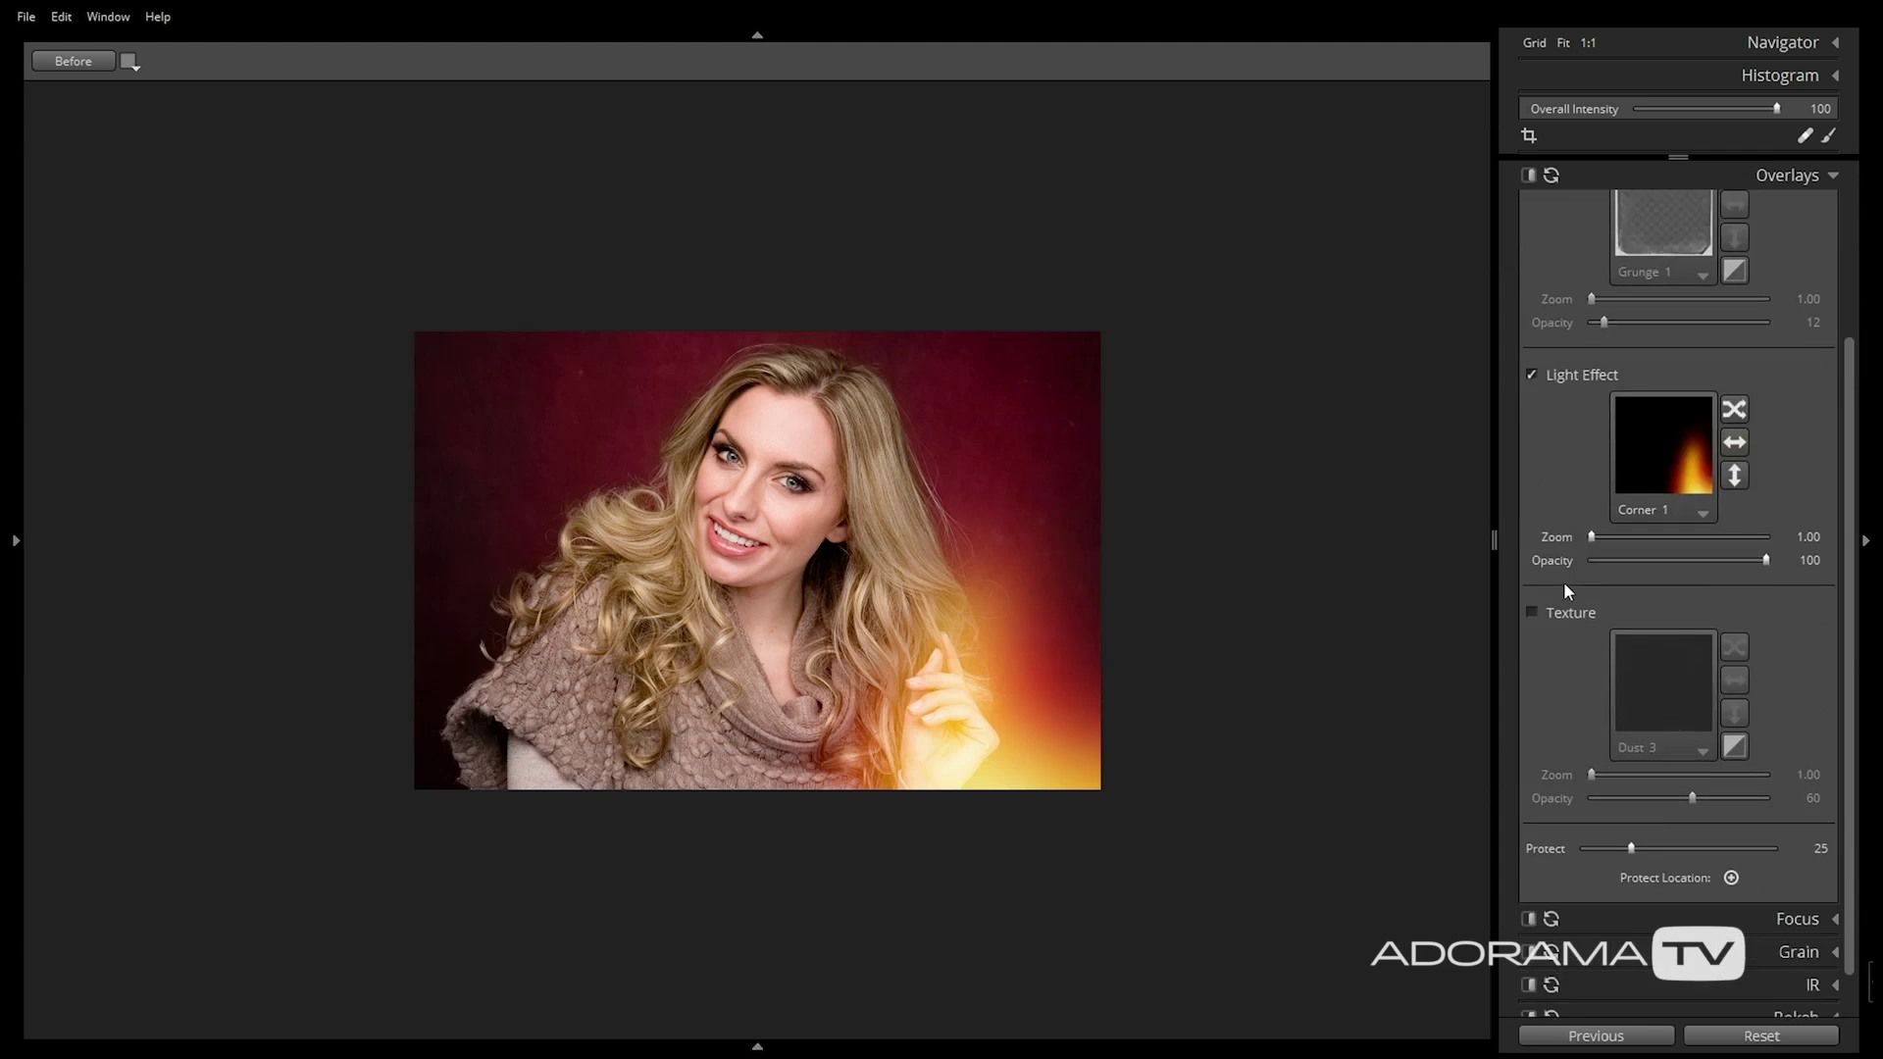
left_click(1691, 461)
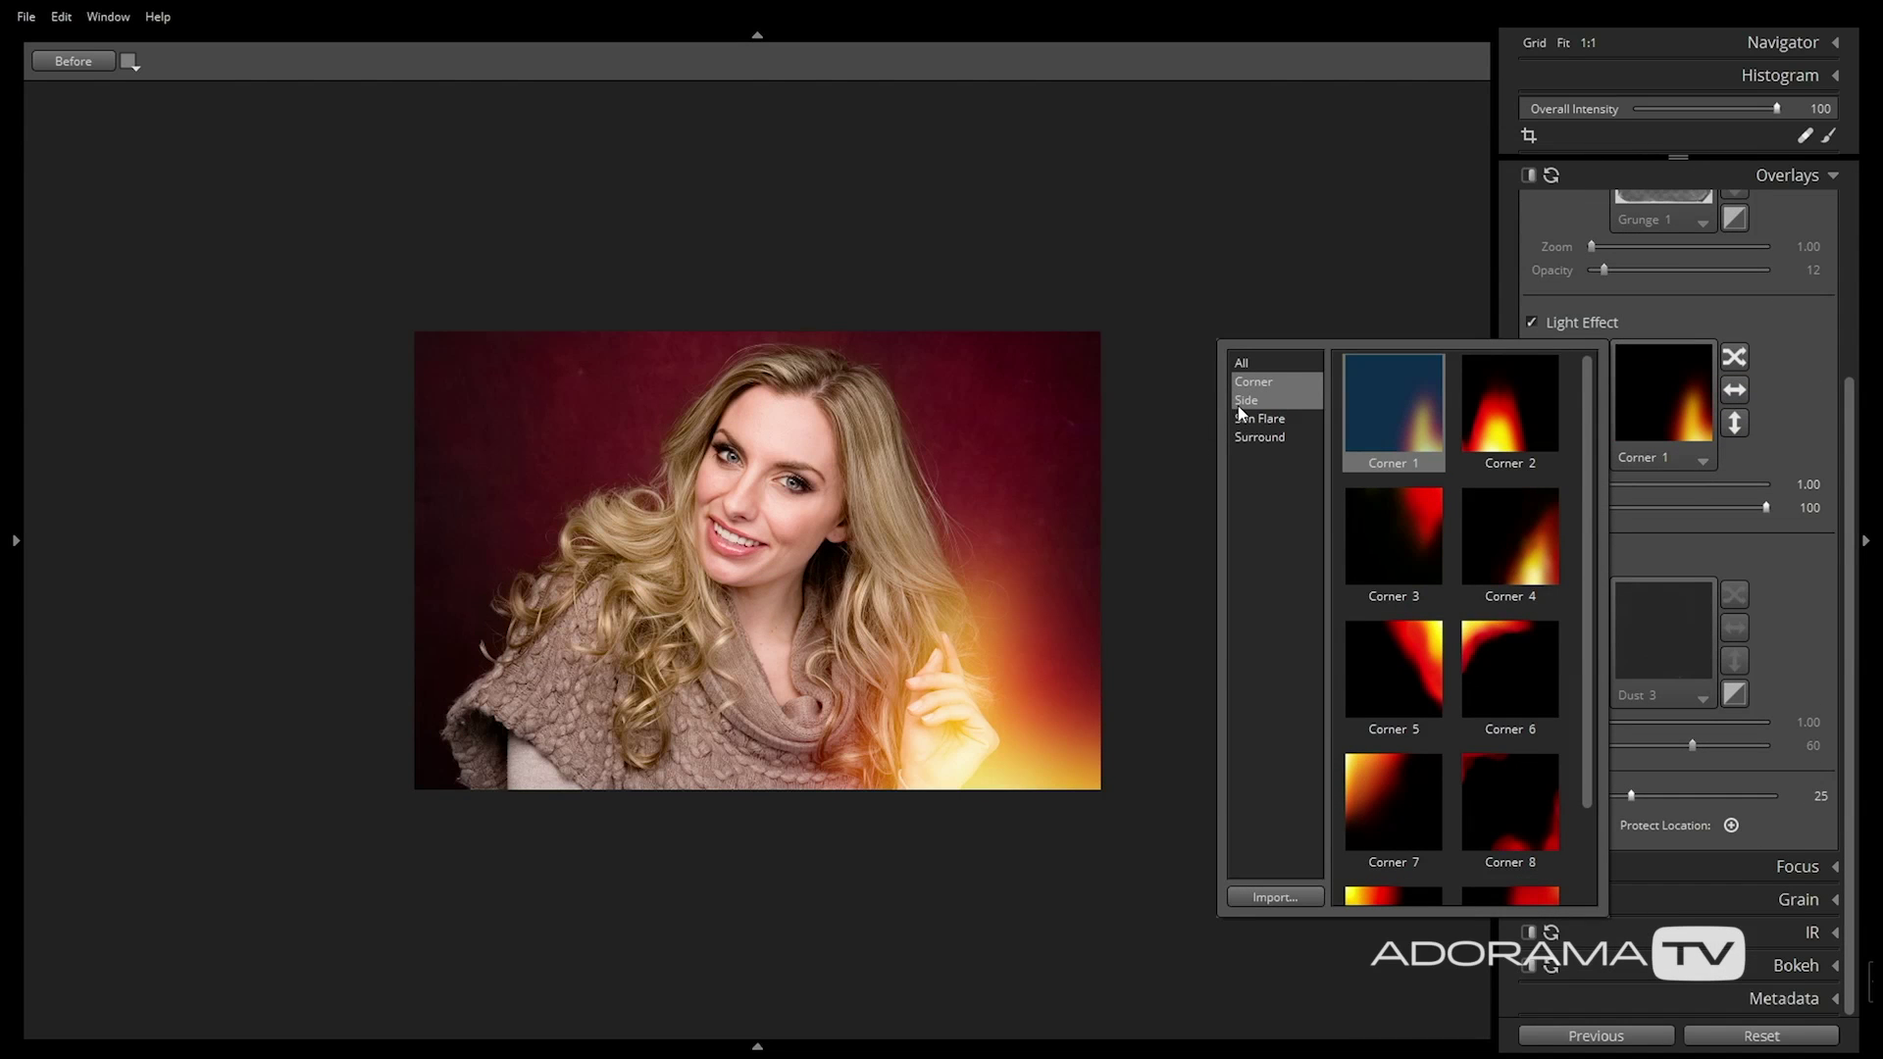
double_click(1517, 413)
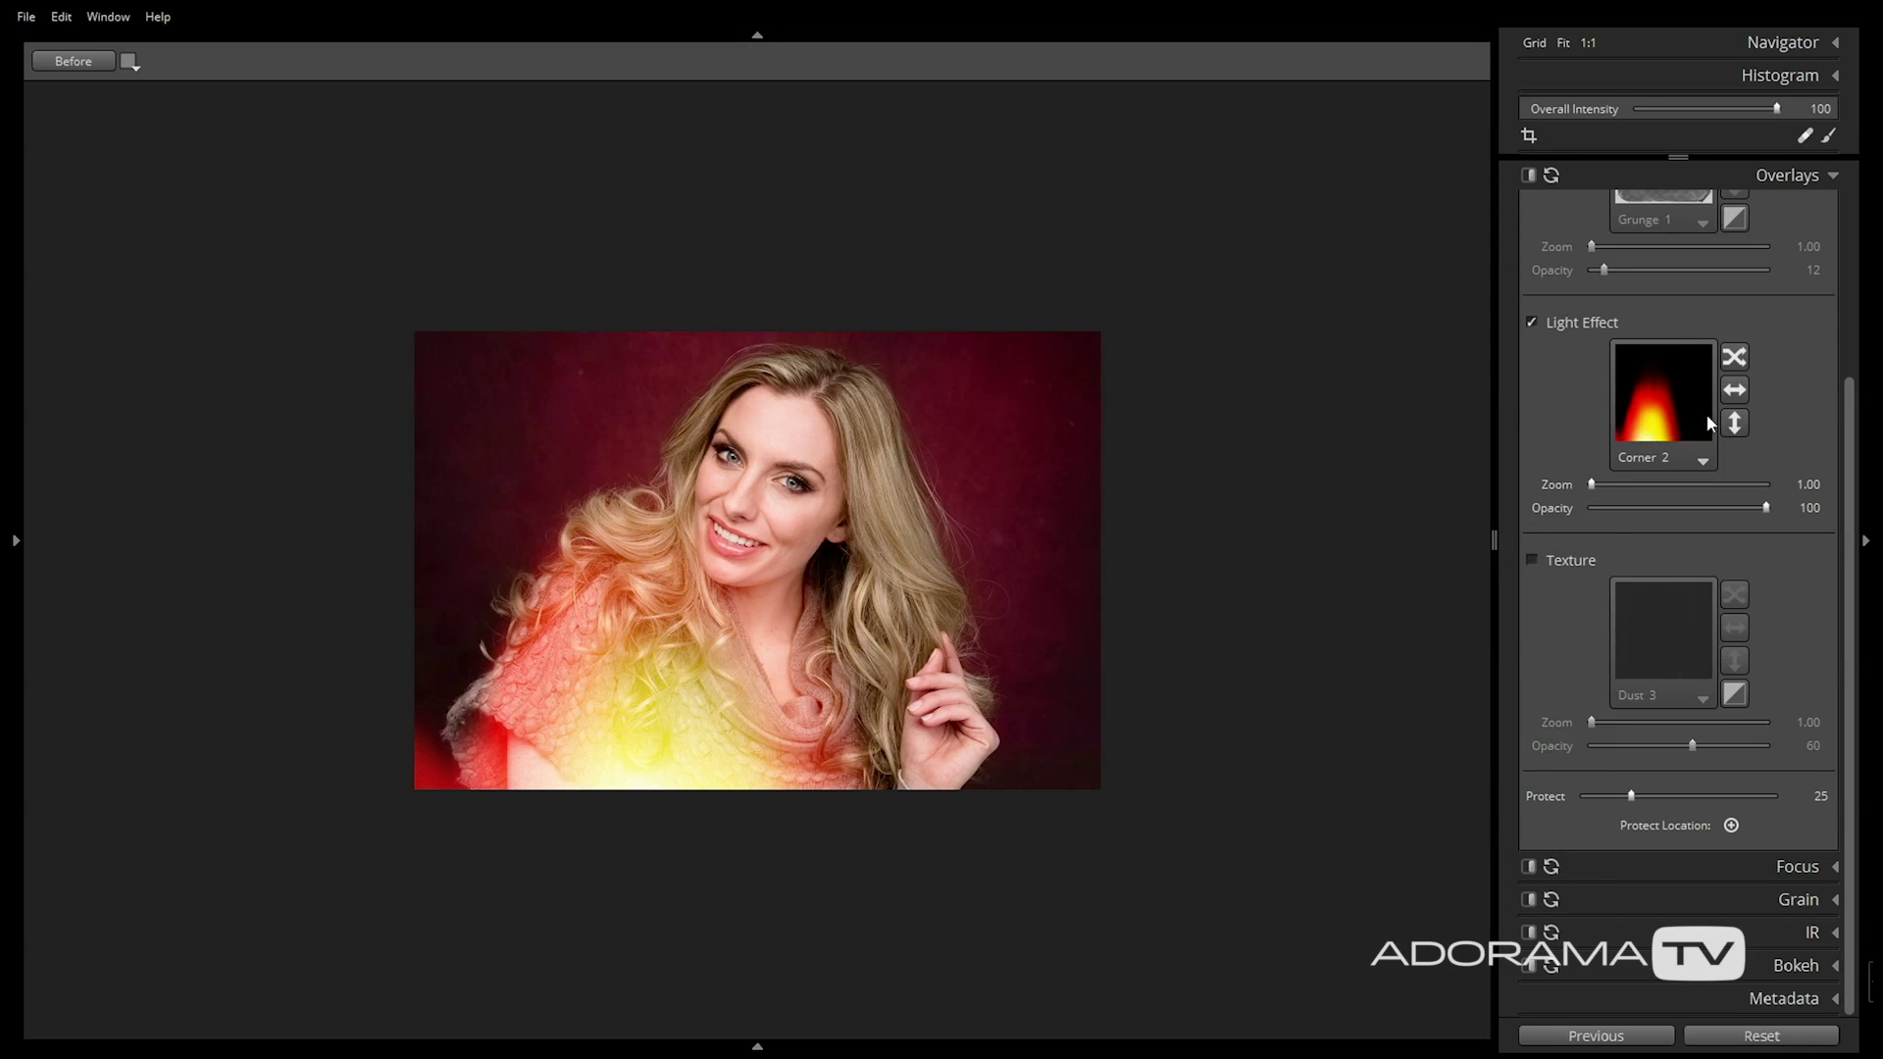
Try flipping the Corner 2 light effect horizontally and vertically, and remove the overlay
left_click(1734, 395)
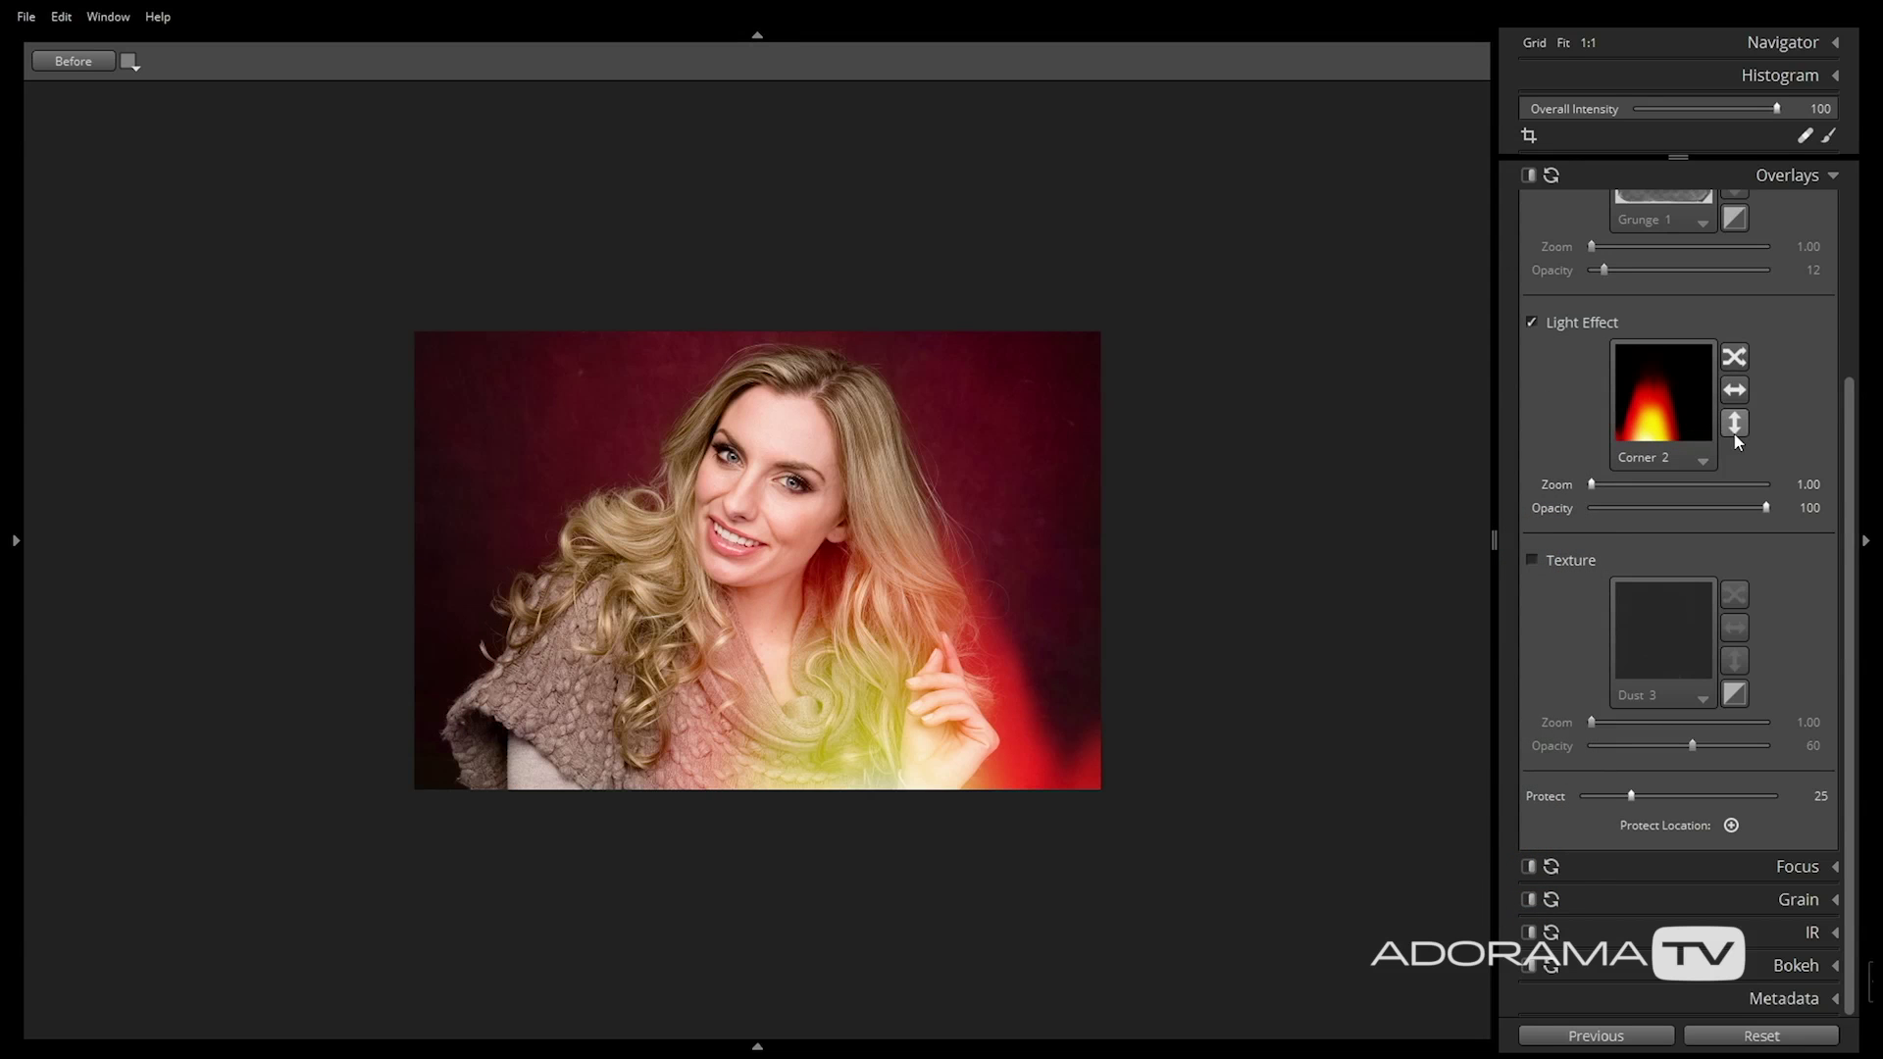
left_click(1735, 422)
left_click(1734, 390)
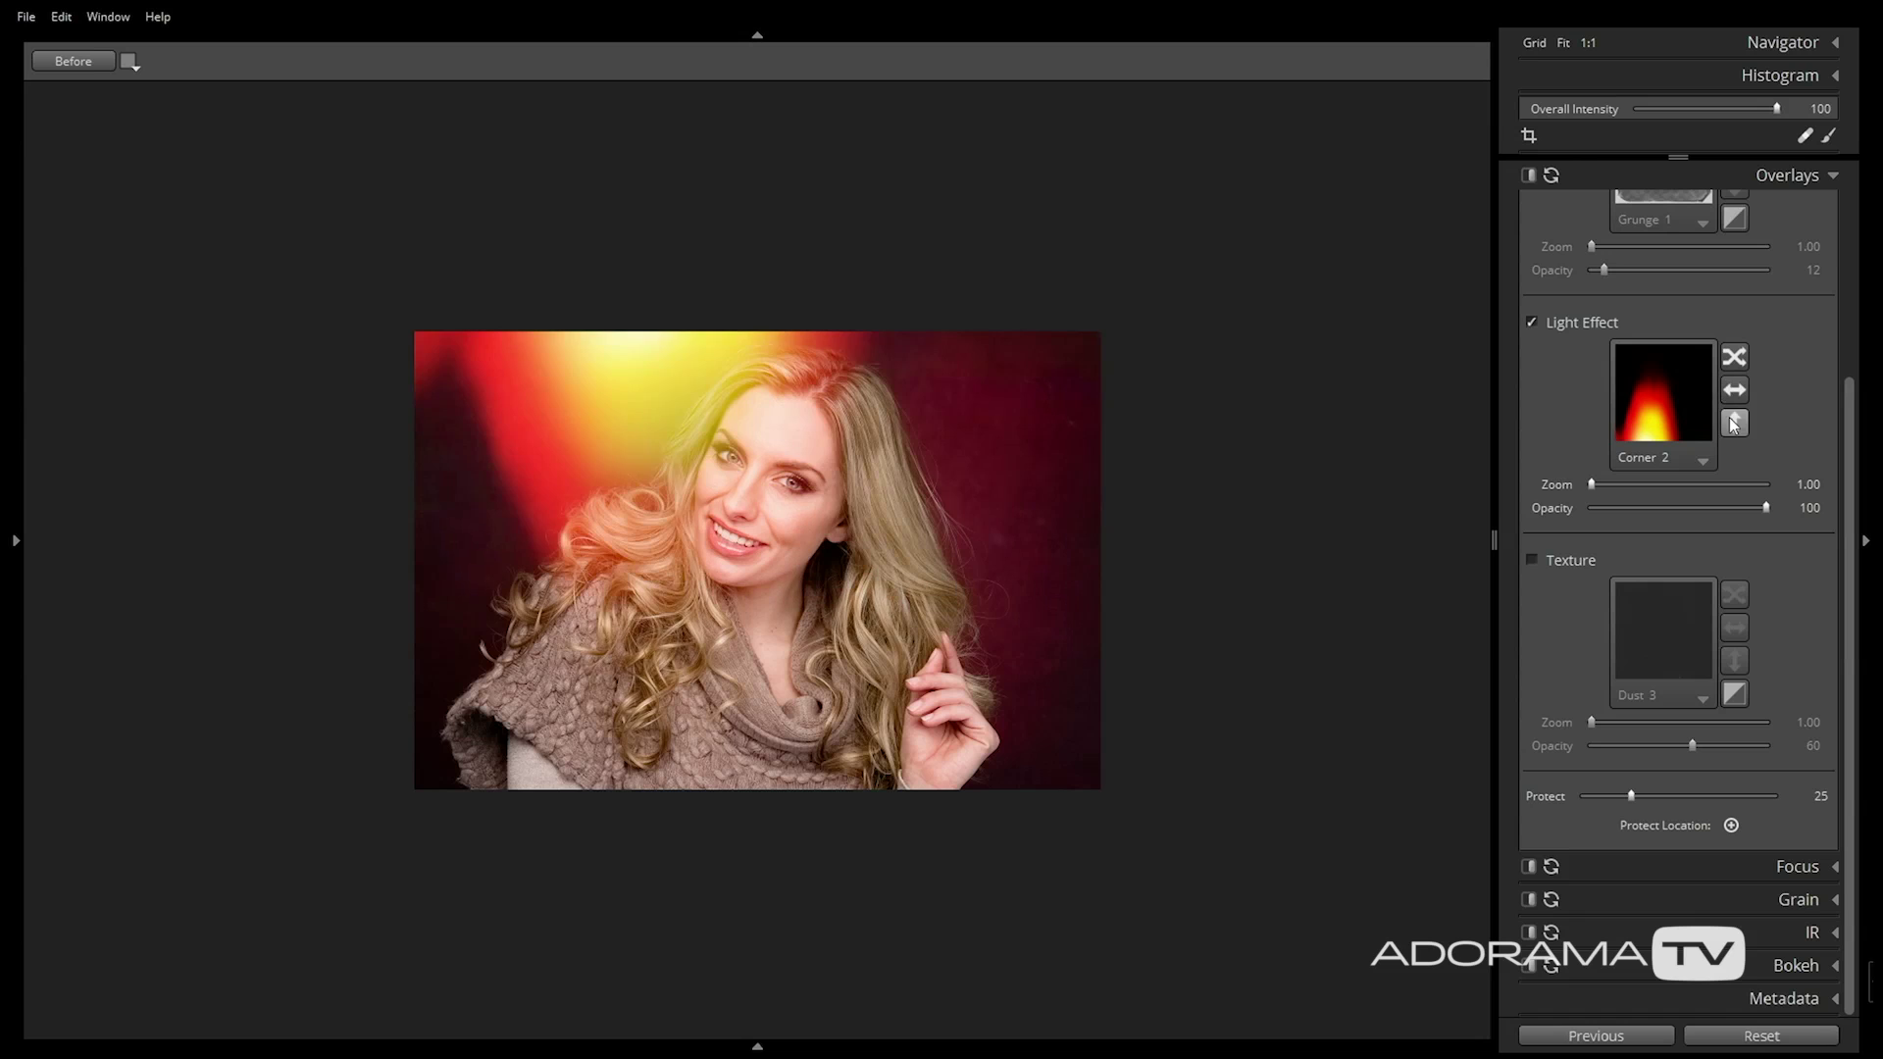
left_click(1735, 422)
left_click(1655, 444)
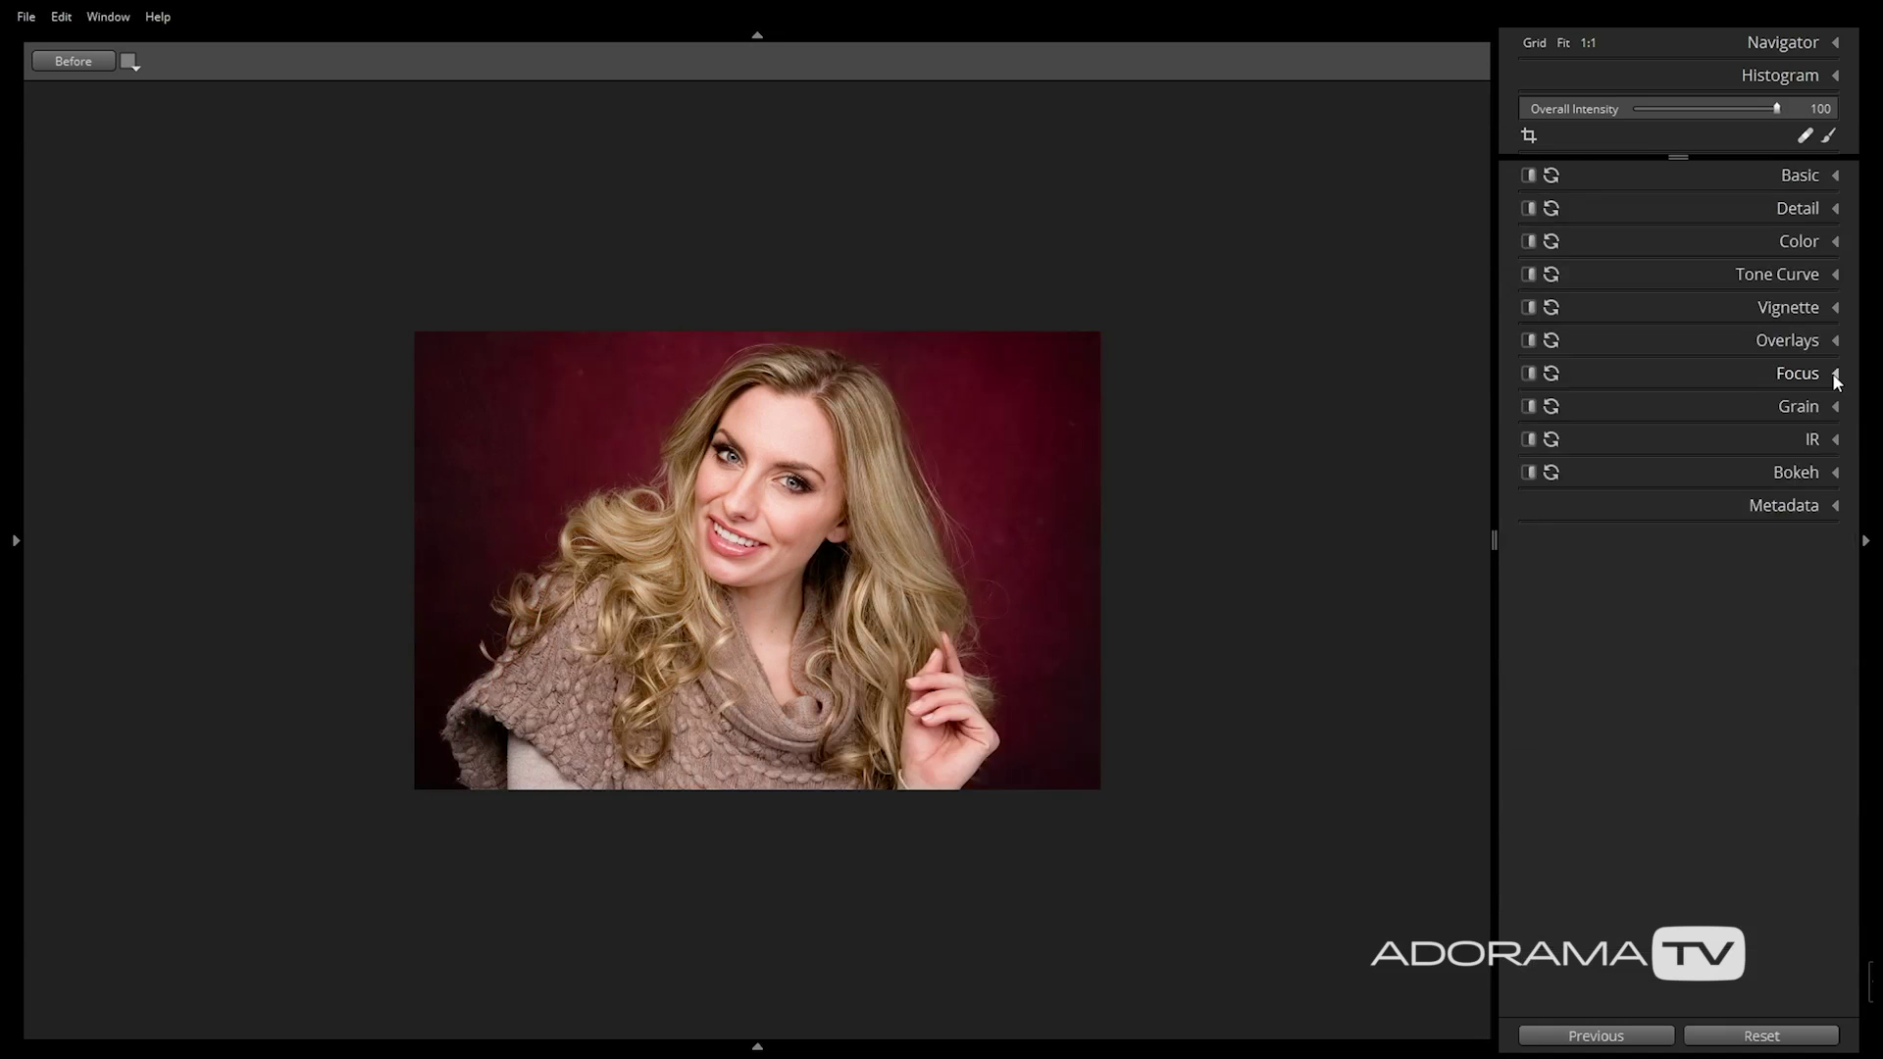
Apply the Sharpen - Low Radius - 25 focus preset, compare it with the original, and lower the sharpening amount
left_click(1832, 373)
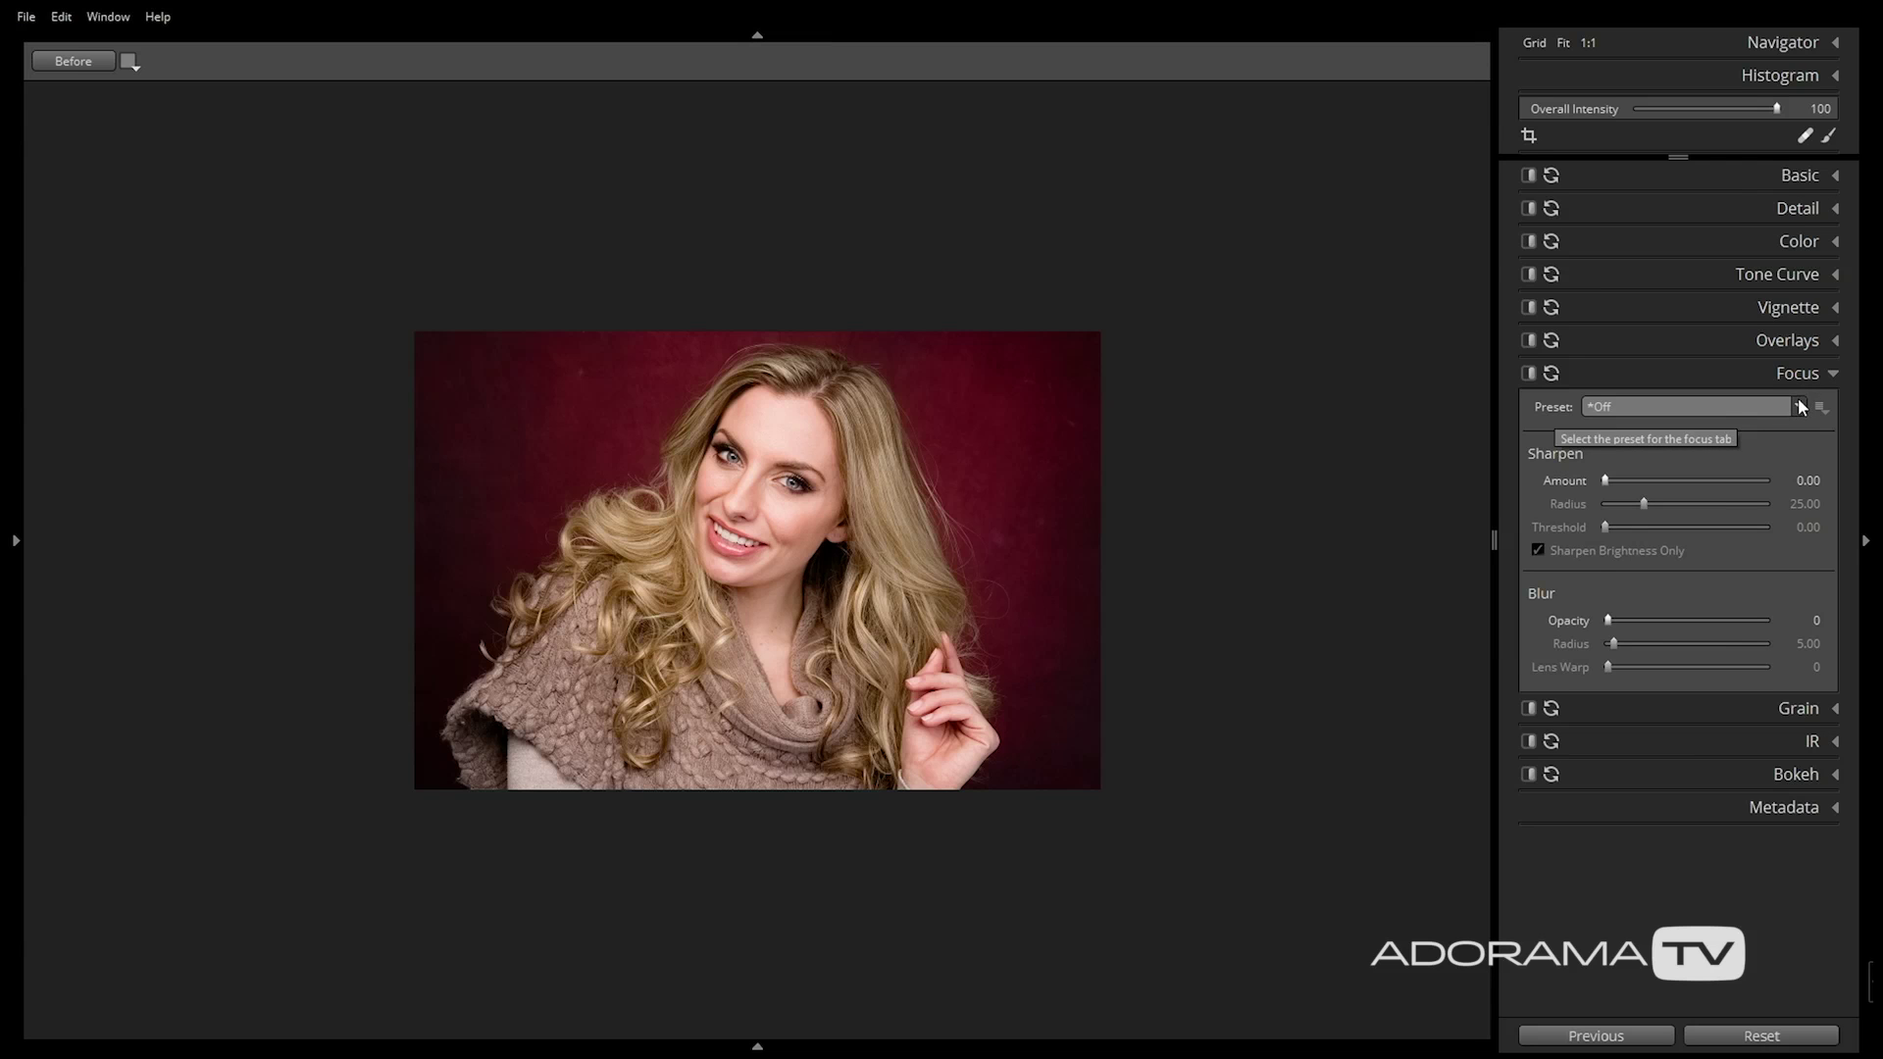
left_click(1800, 406)
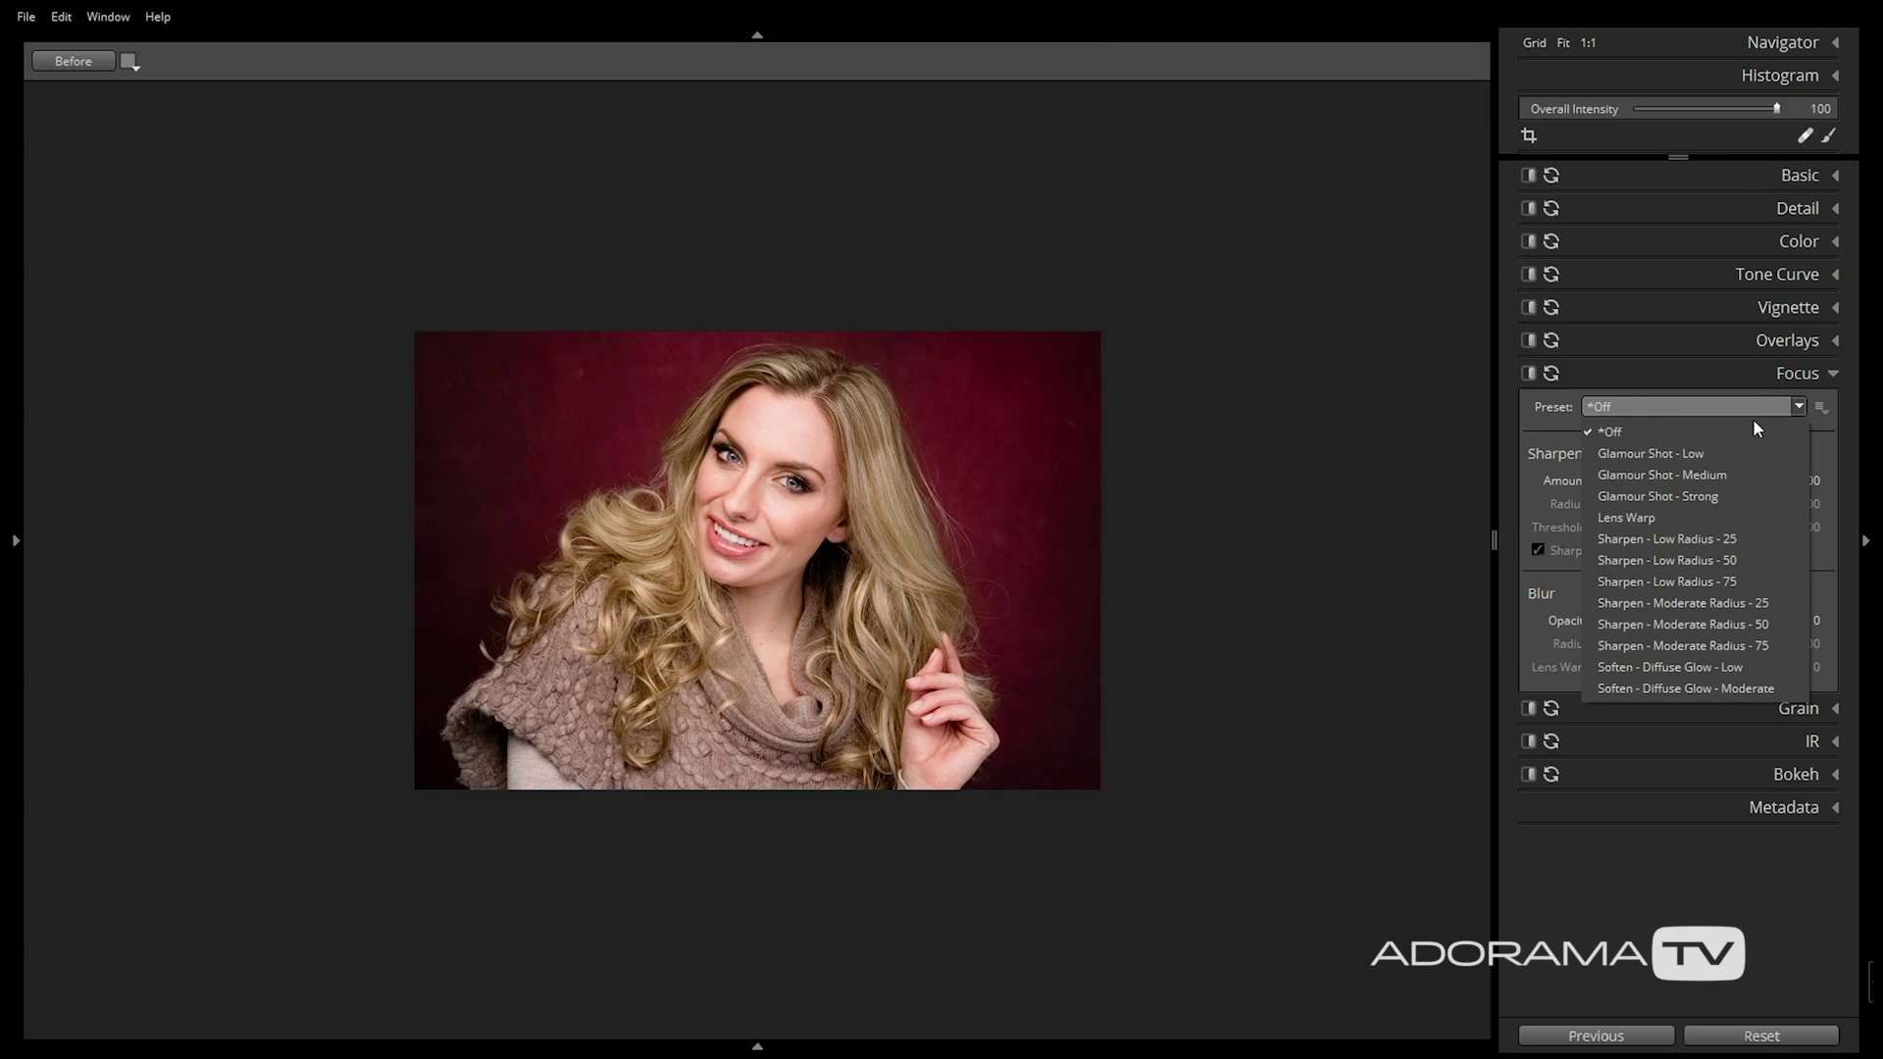
left_click(1698, 541)
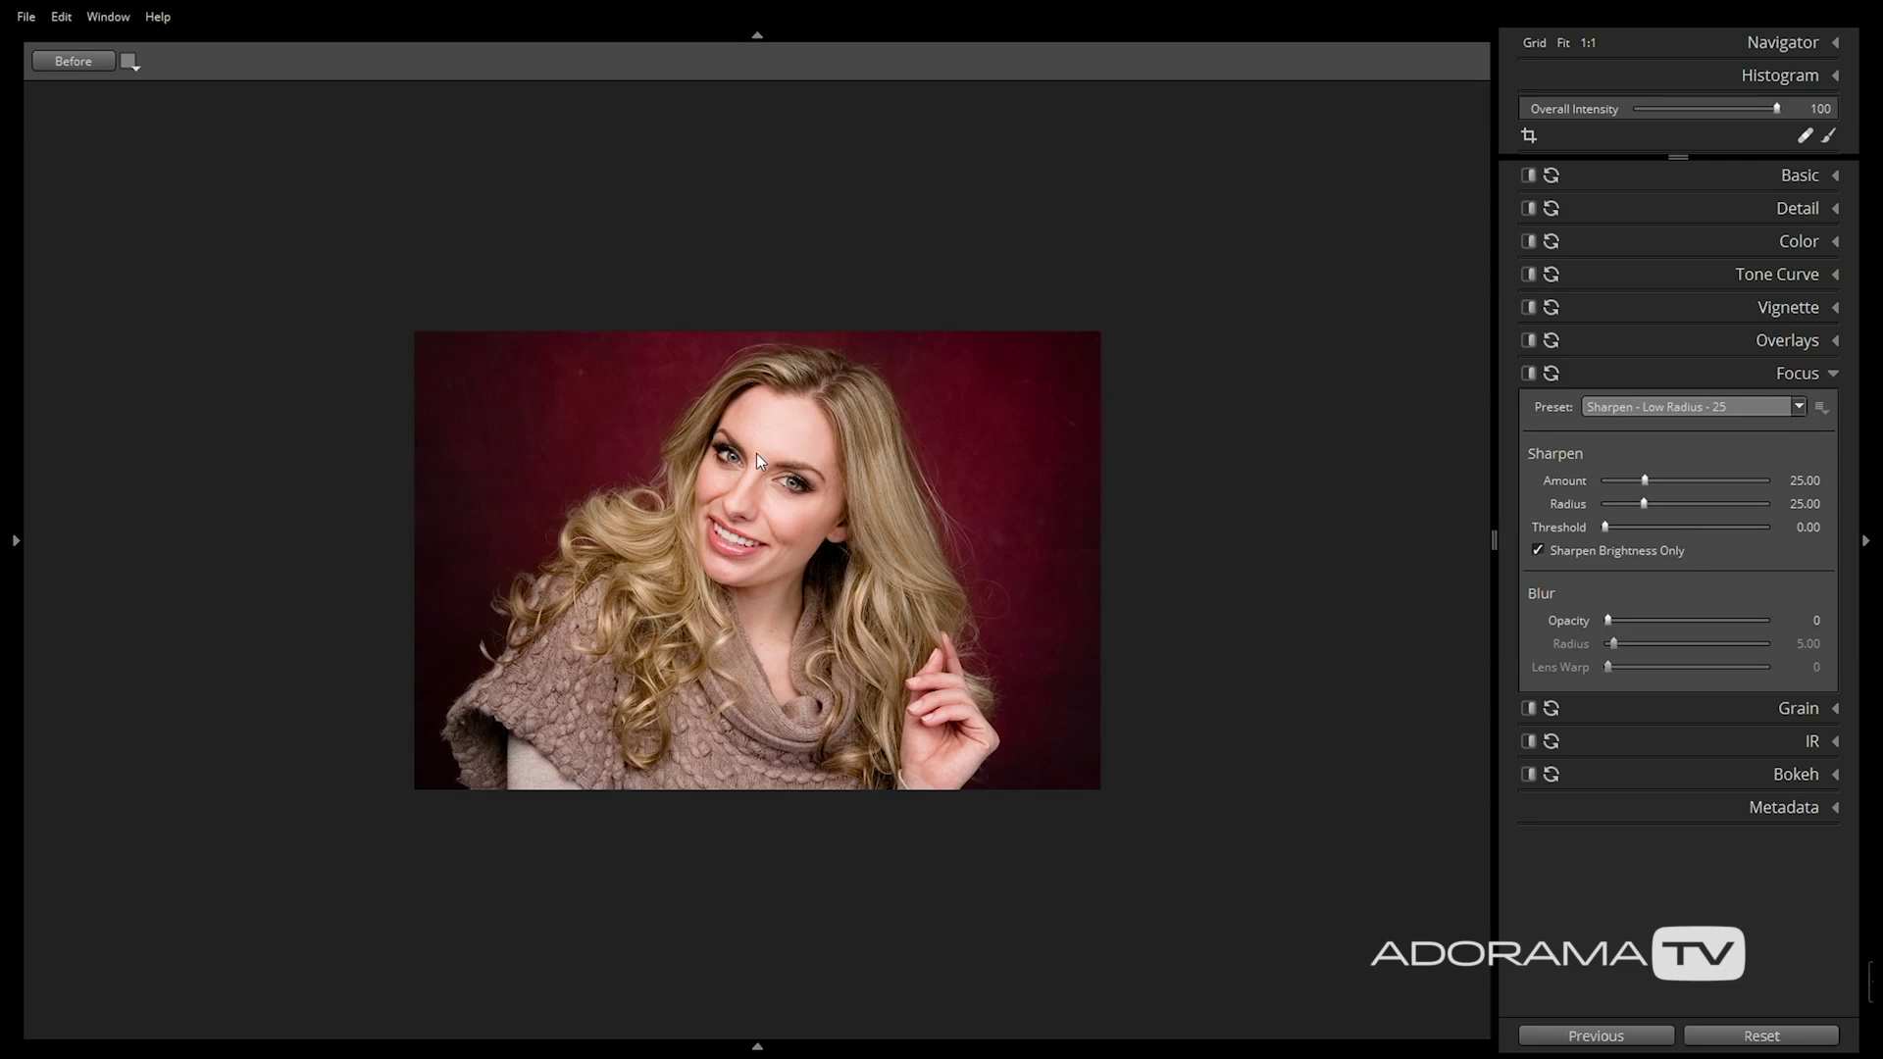
scroll(601, 496, "up", 5)
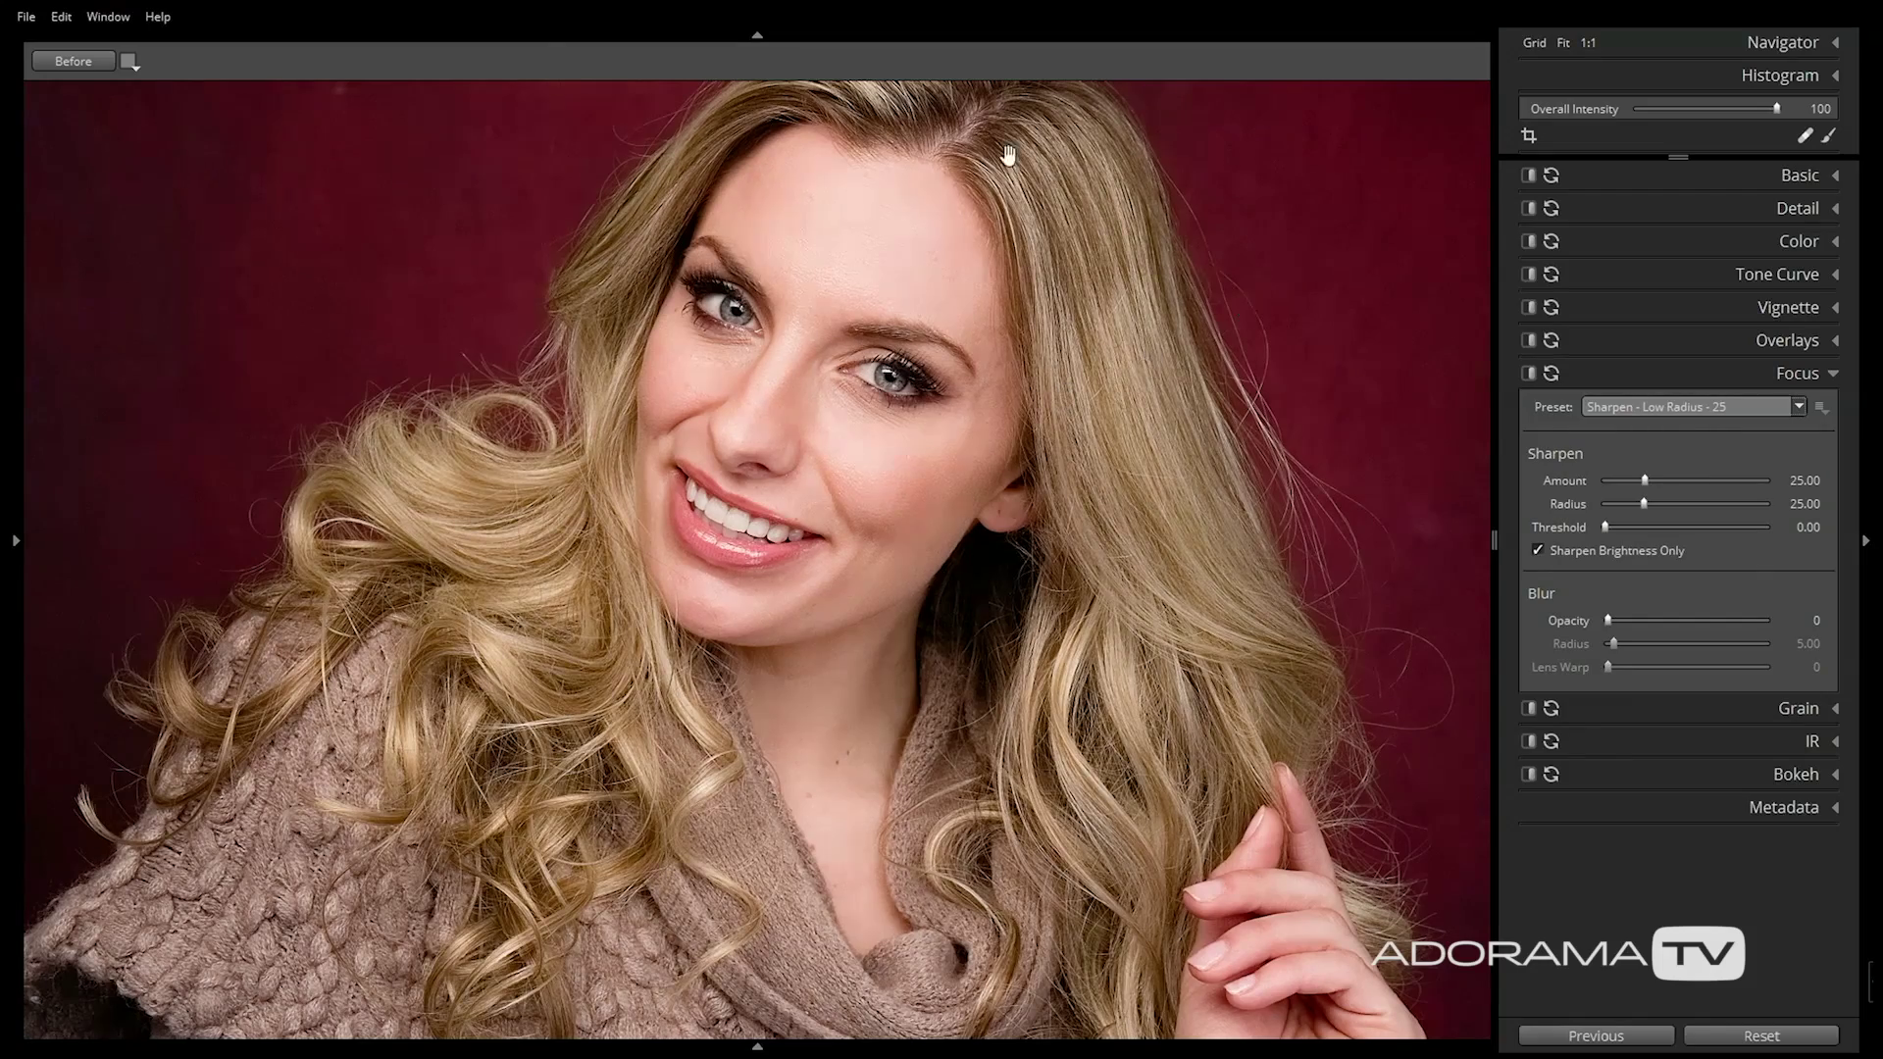
left_click(97, 59)
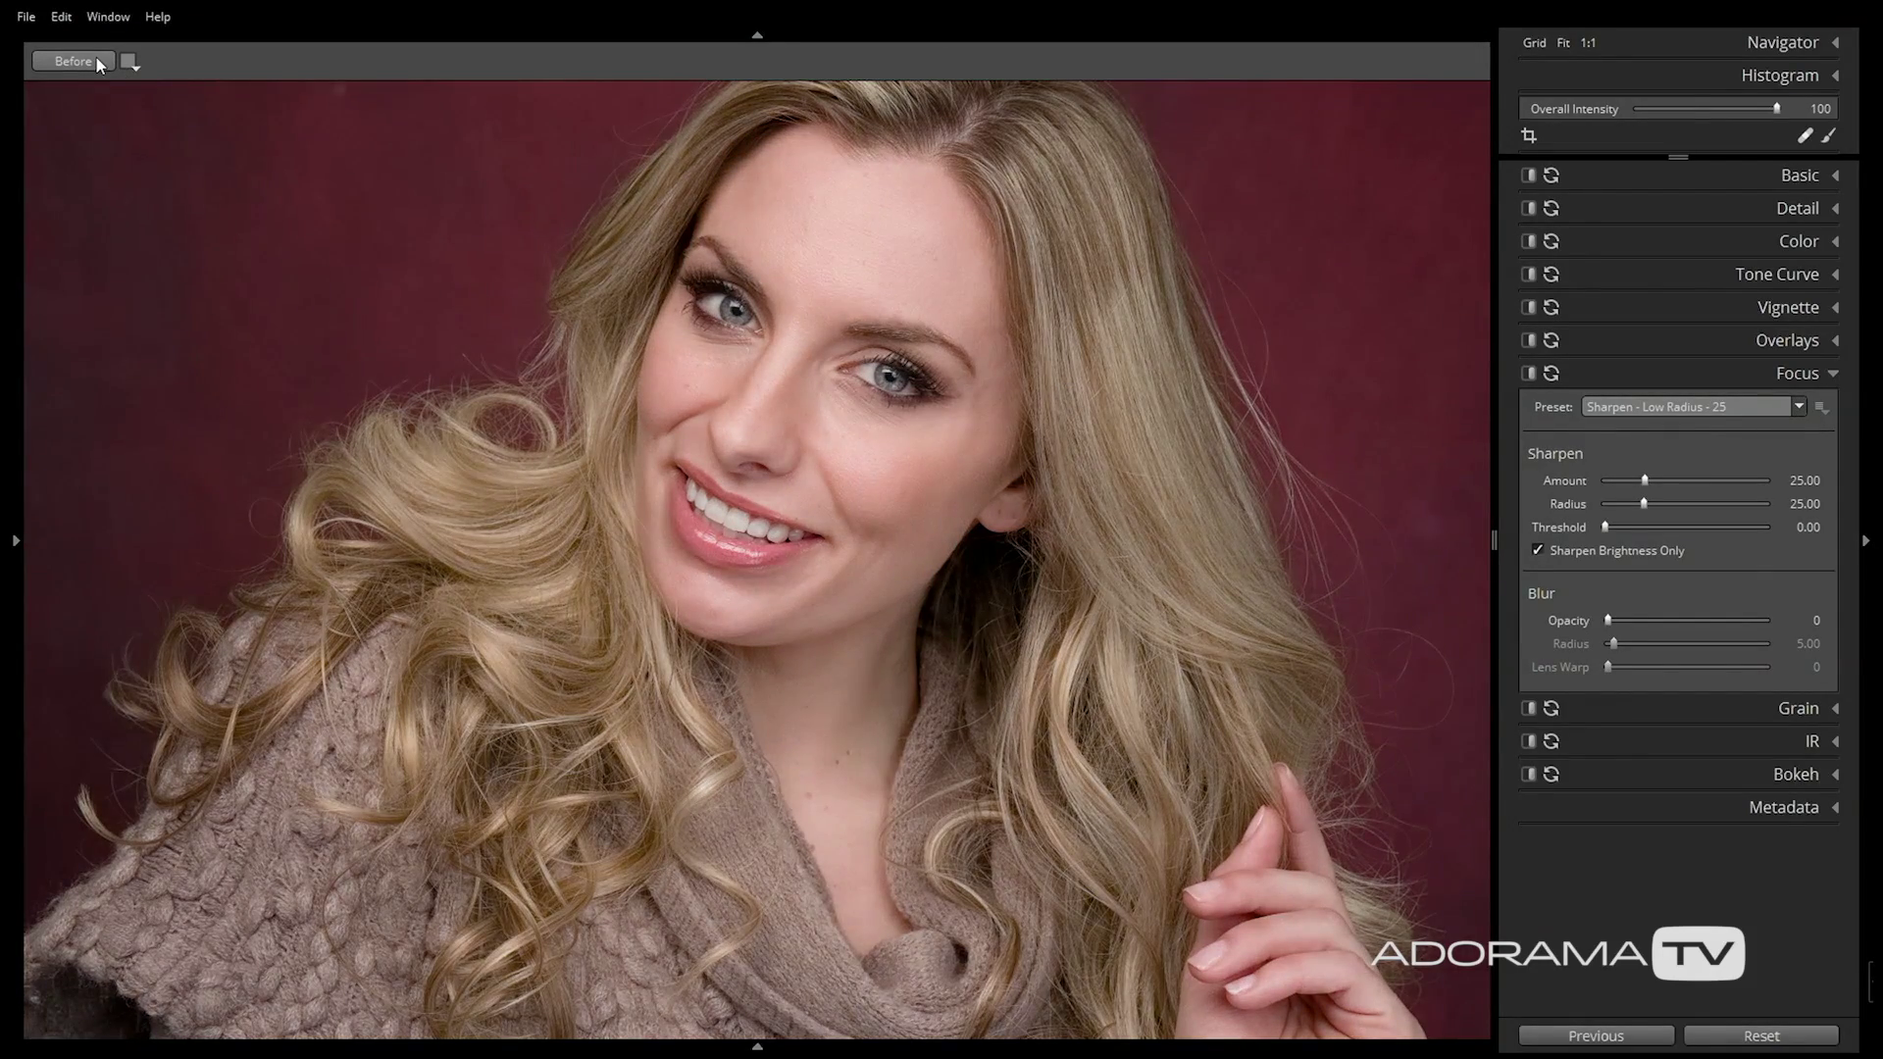
left_click(97, 61)
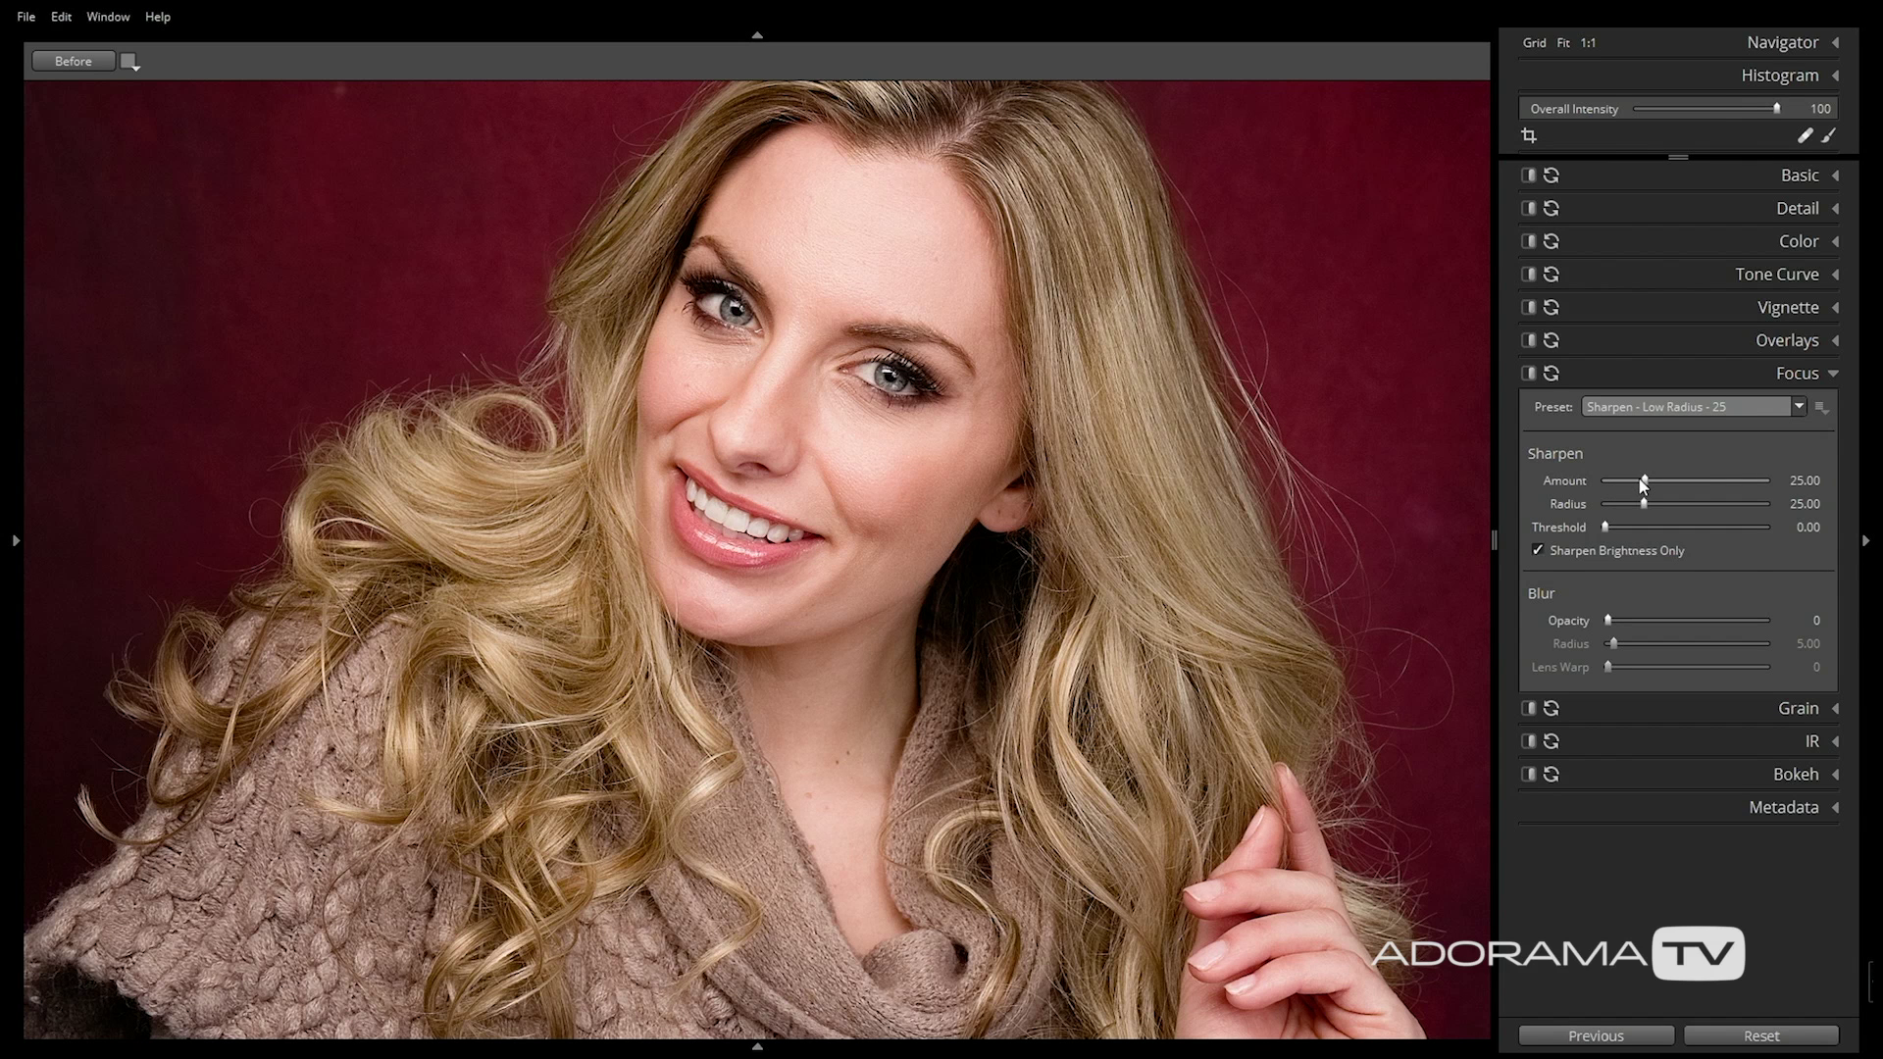
left_click_drag(1646, 484, 1616, 489)
Apply the Regular Grain 25% preset and inspect the grain in the hair and red background
left_click(1834, 406)
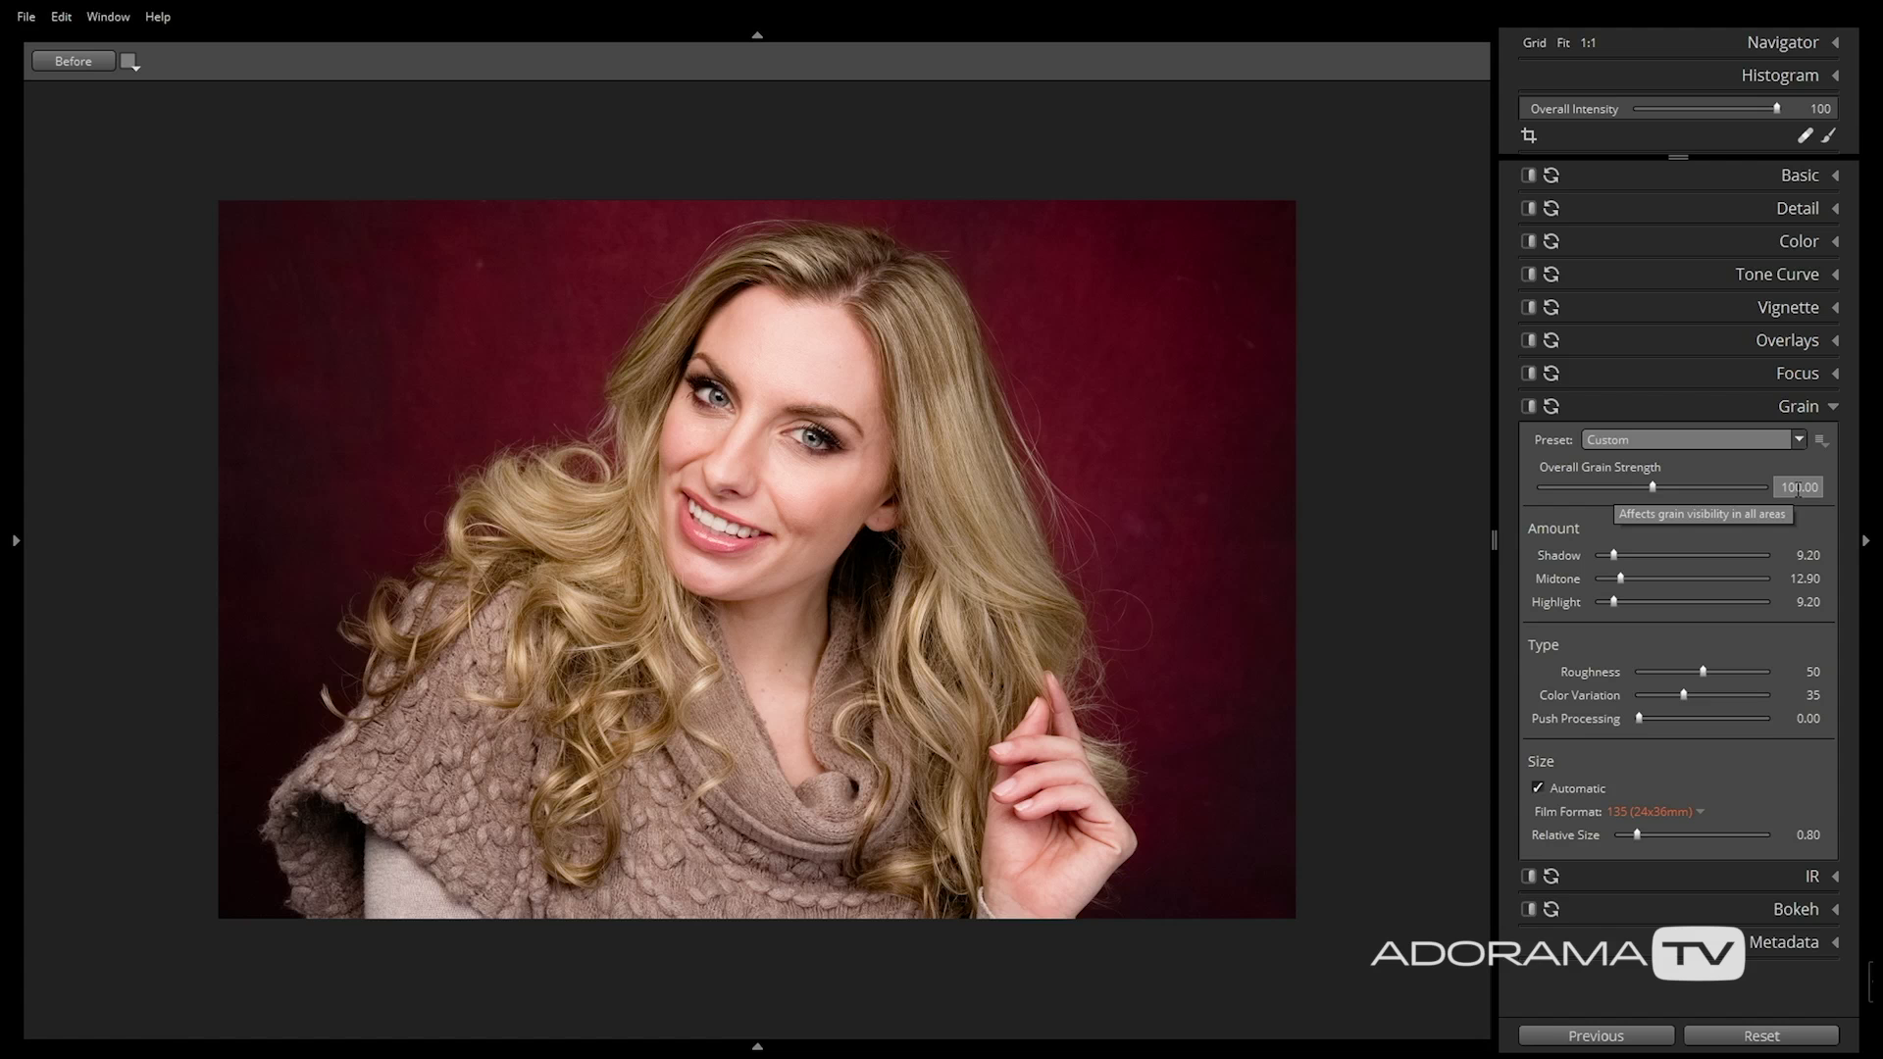
left_click(951, 420)
left_click(1643, 439)
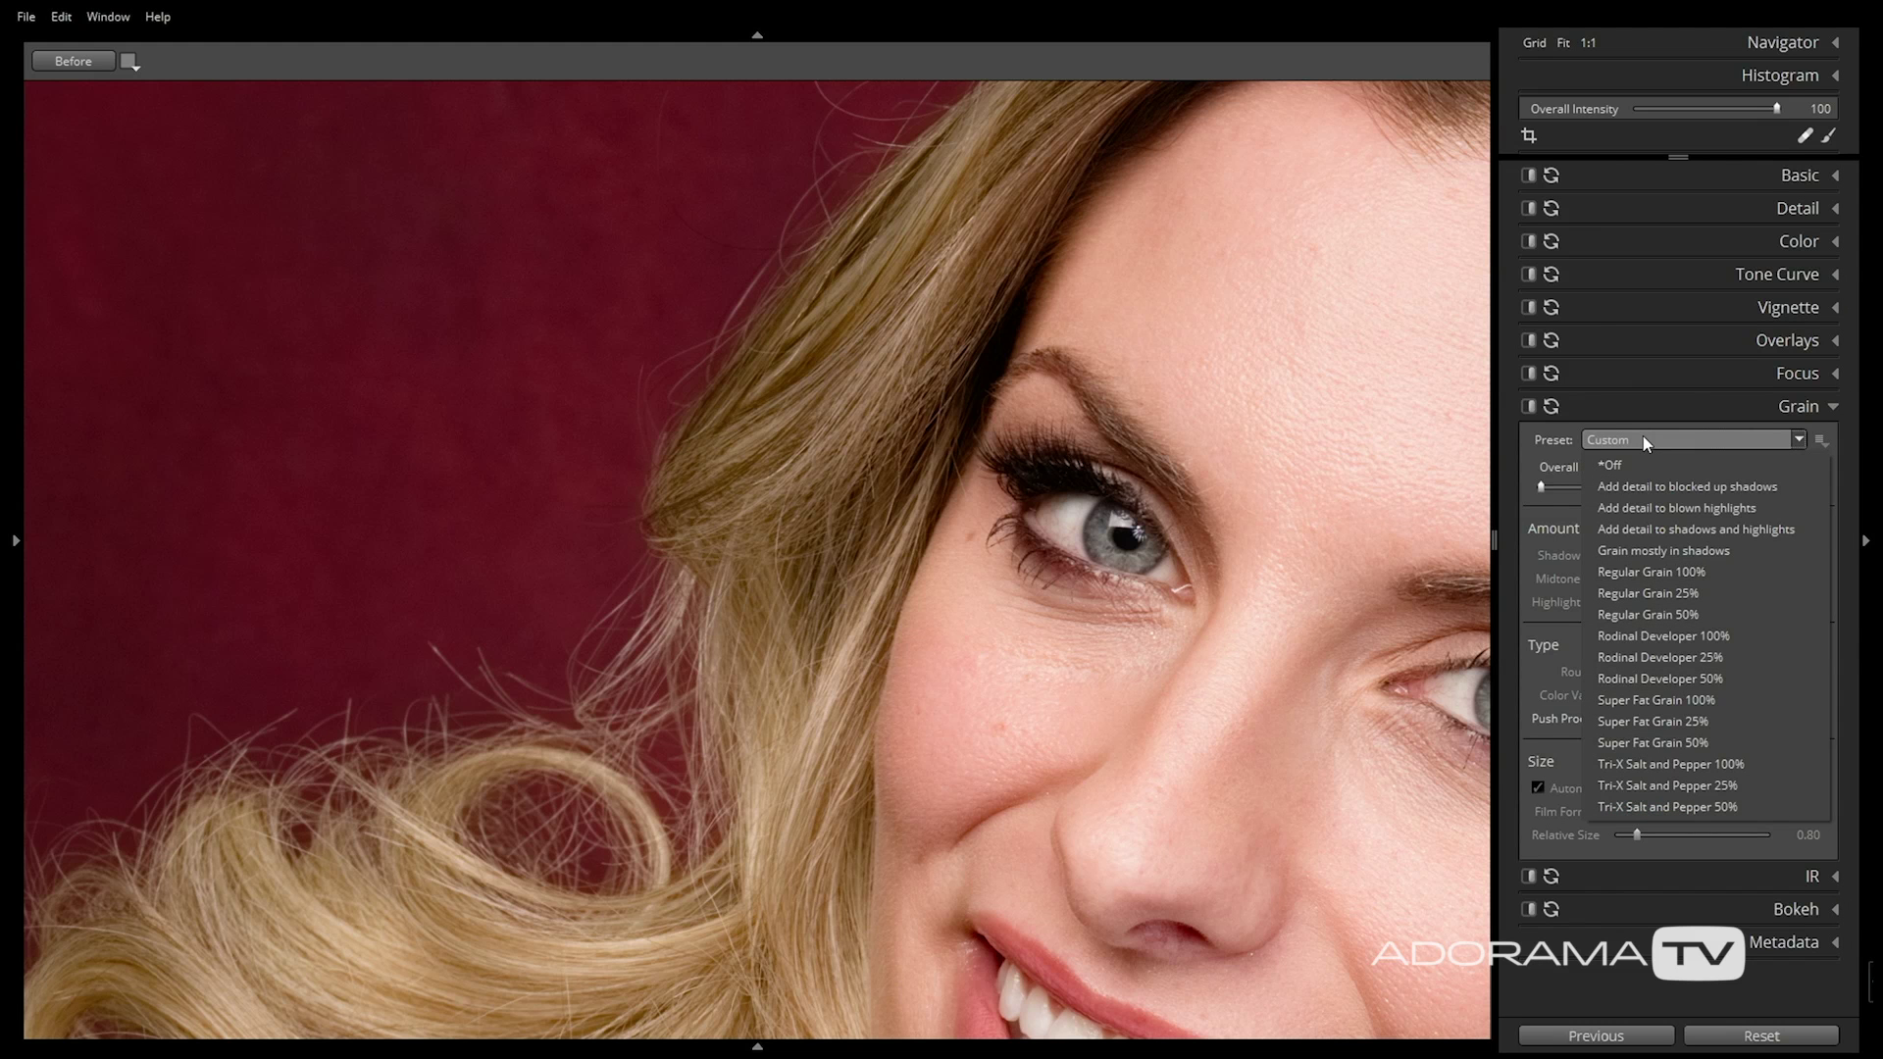
left_click(1652, 593)
left_click_drag(765, 466, 661, 725)
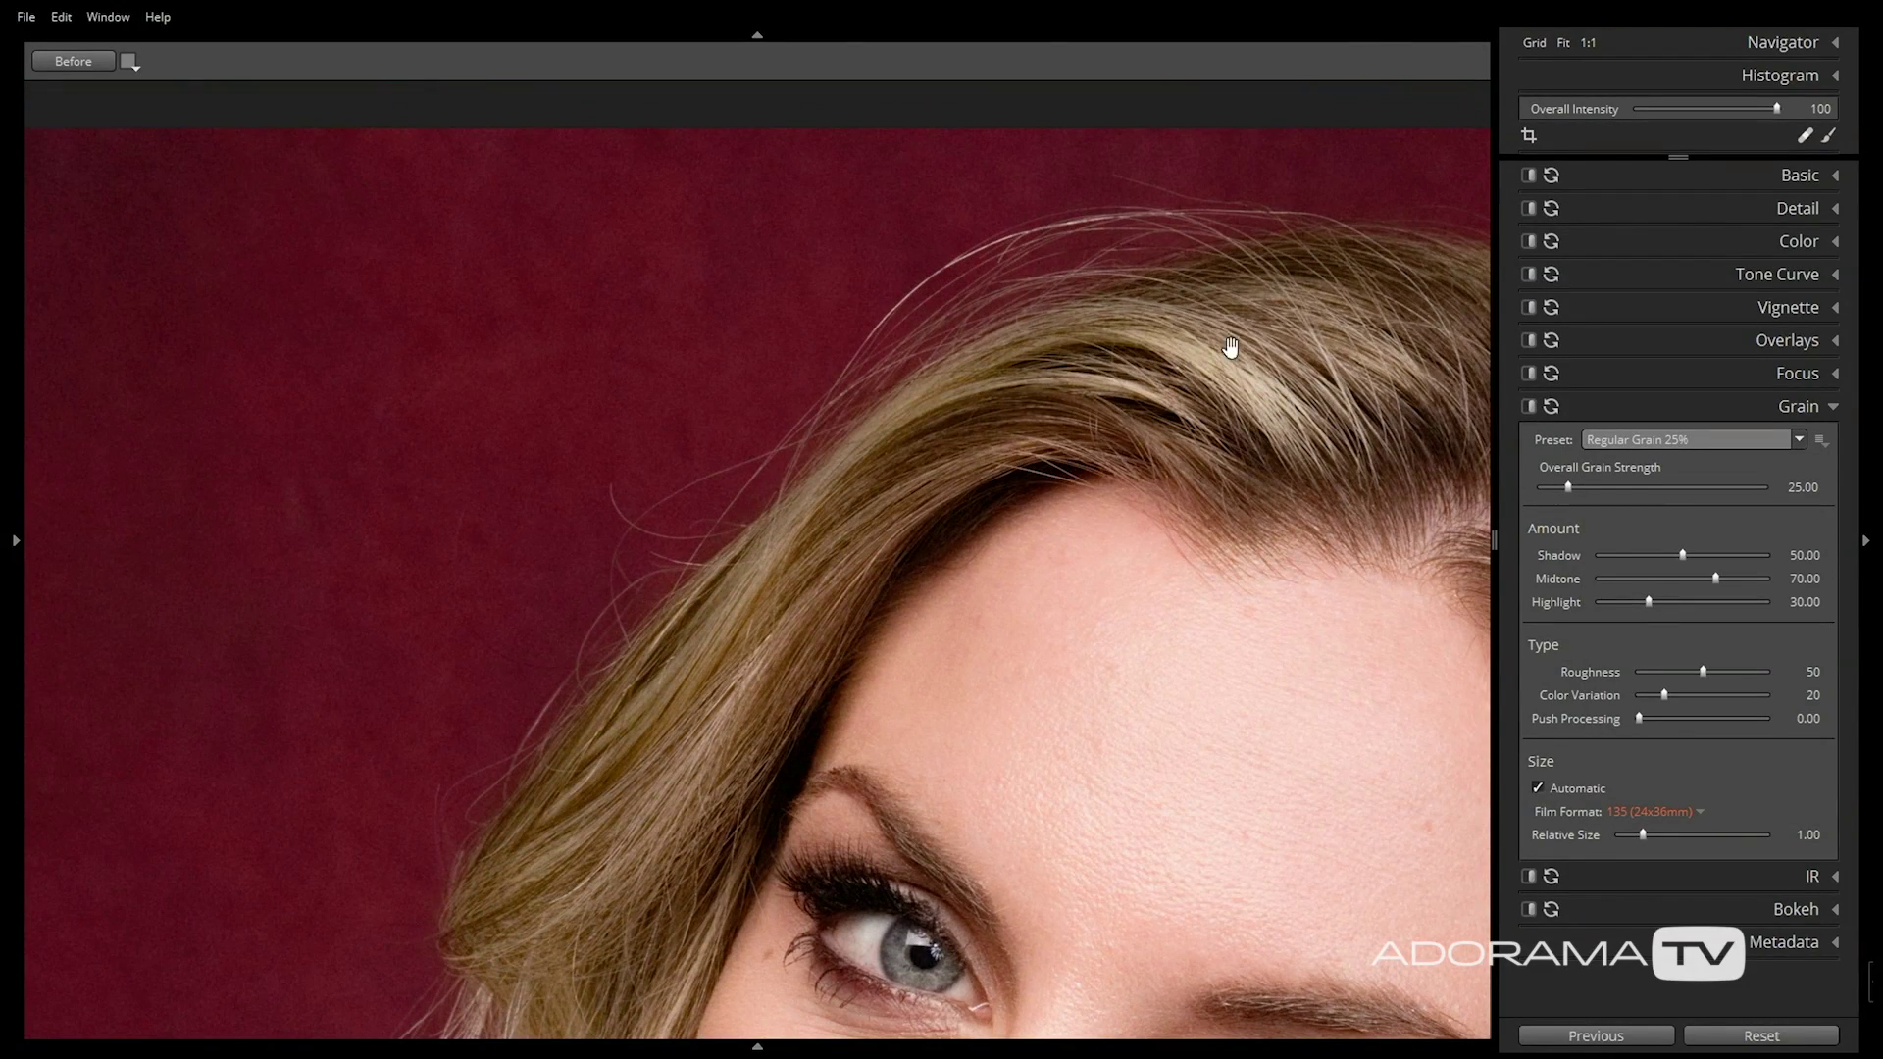
left_click_drag(441, 761, 693, 660)
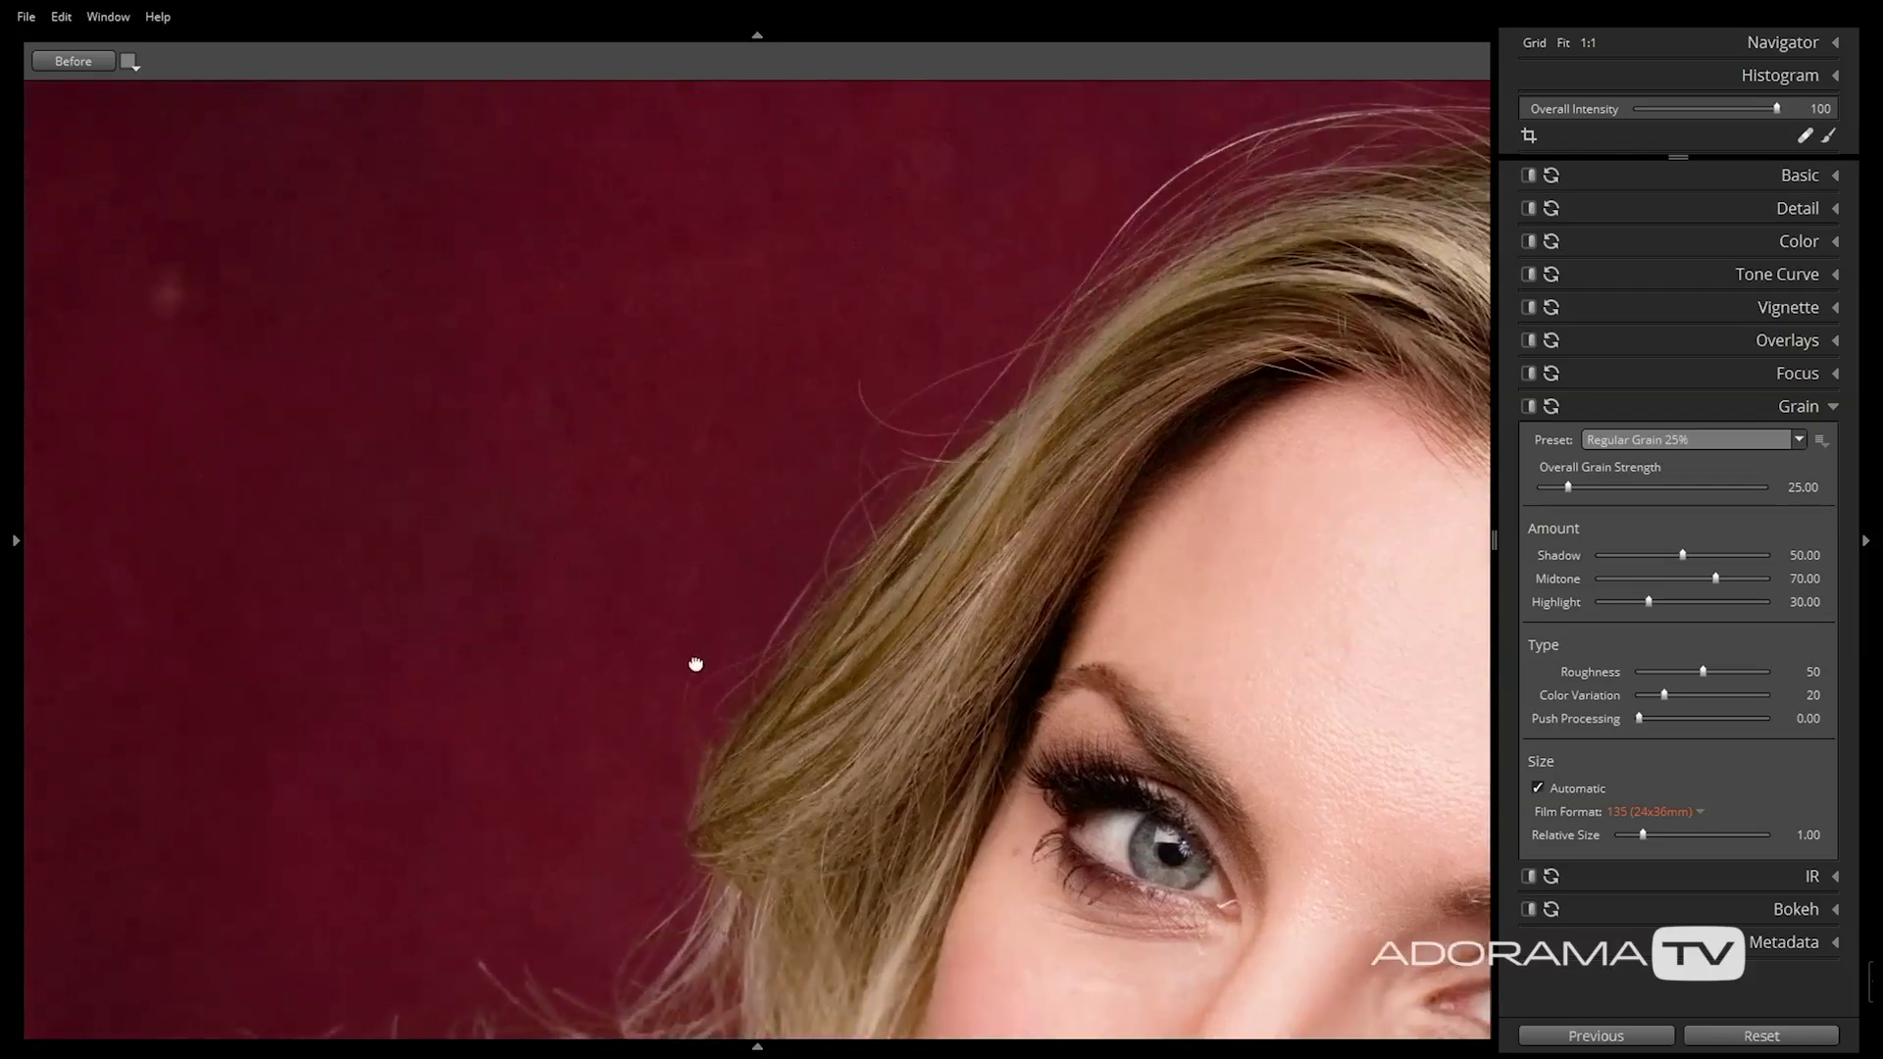
left_click_drag(458, 605, 419, 502)
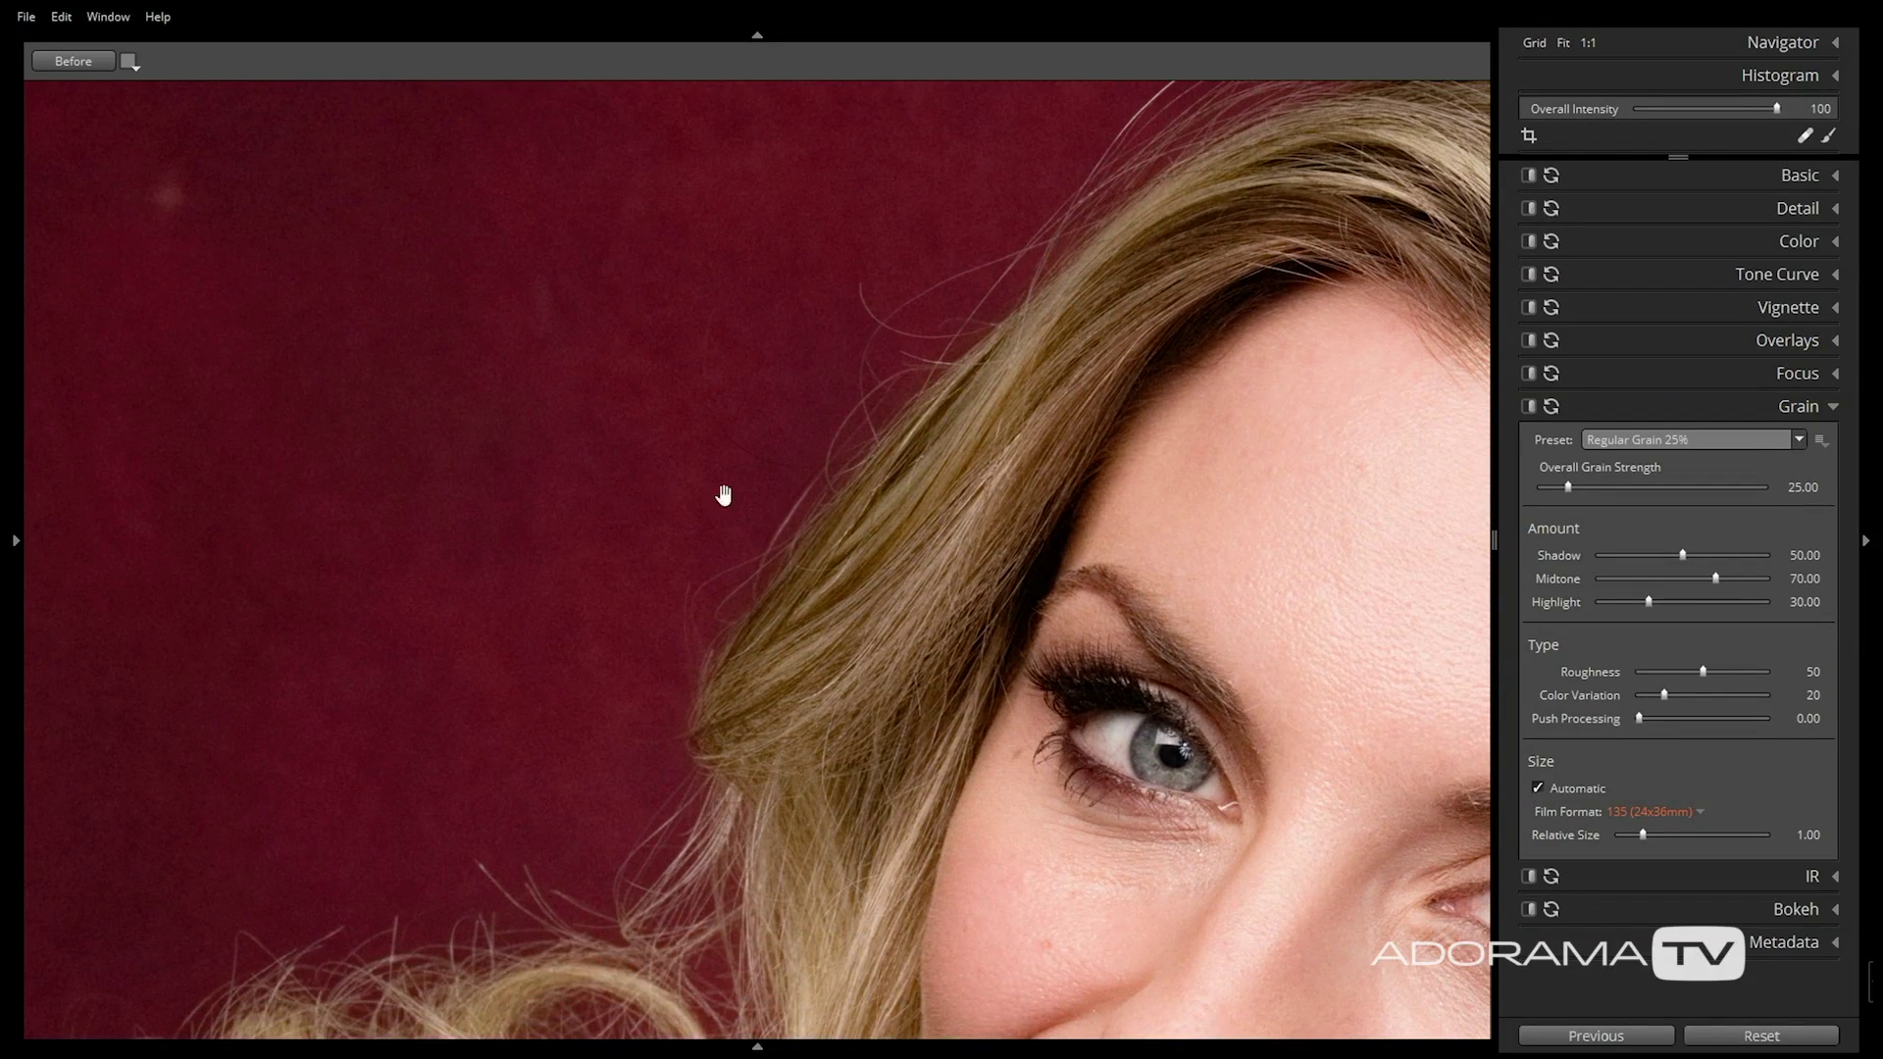
Reduce the grain amount to 24.71 in the shadows and 27.59 in the midtones, checking the face and hair
left_click_drag(1683, 555, 1639, 566)
left_click_drag(1238, 373, 1099, 239)
left_click_drag(1328, 546, 886, 382)
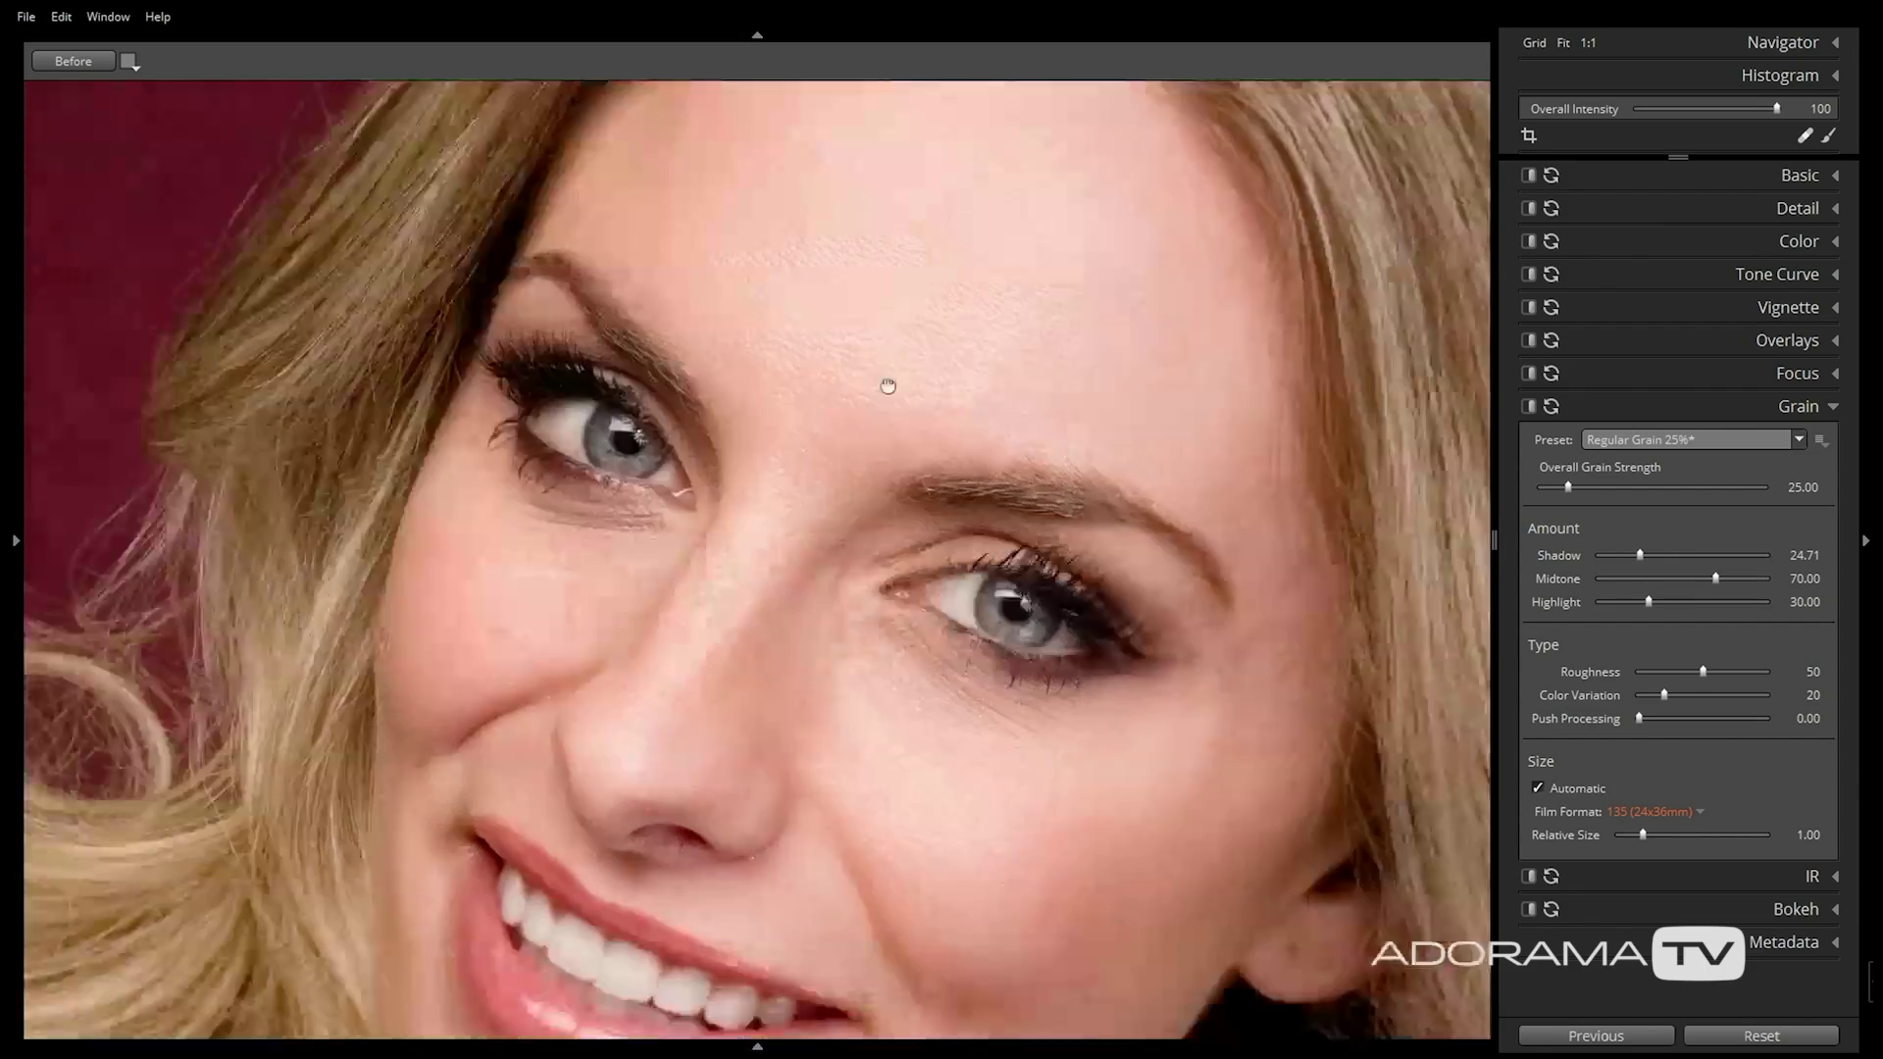
left_click_drag(1232, 827, 1260, 504)
left_click_drag(1708, 580, 1647, 579)
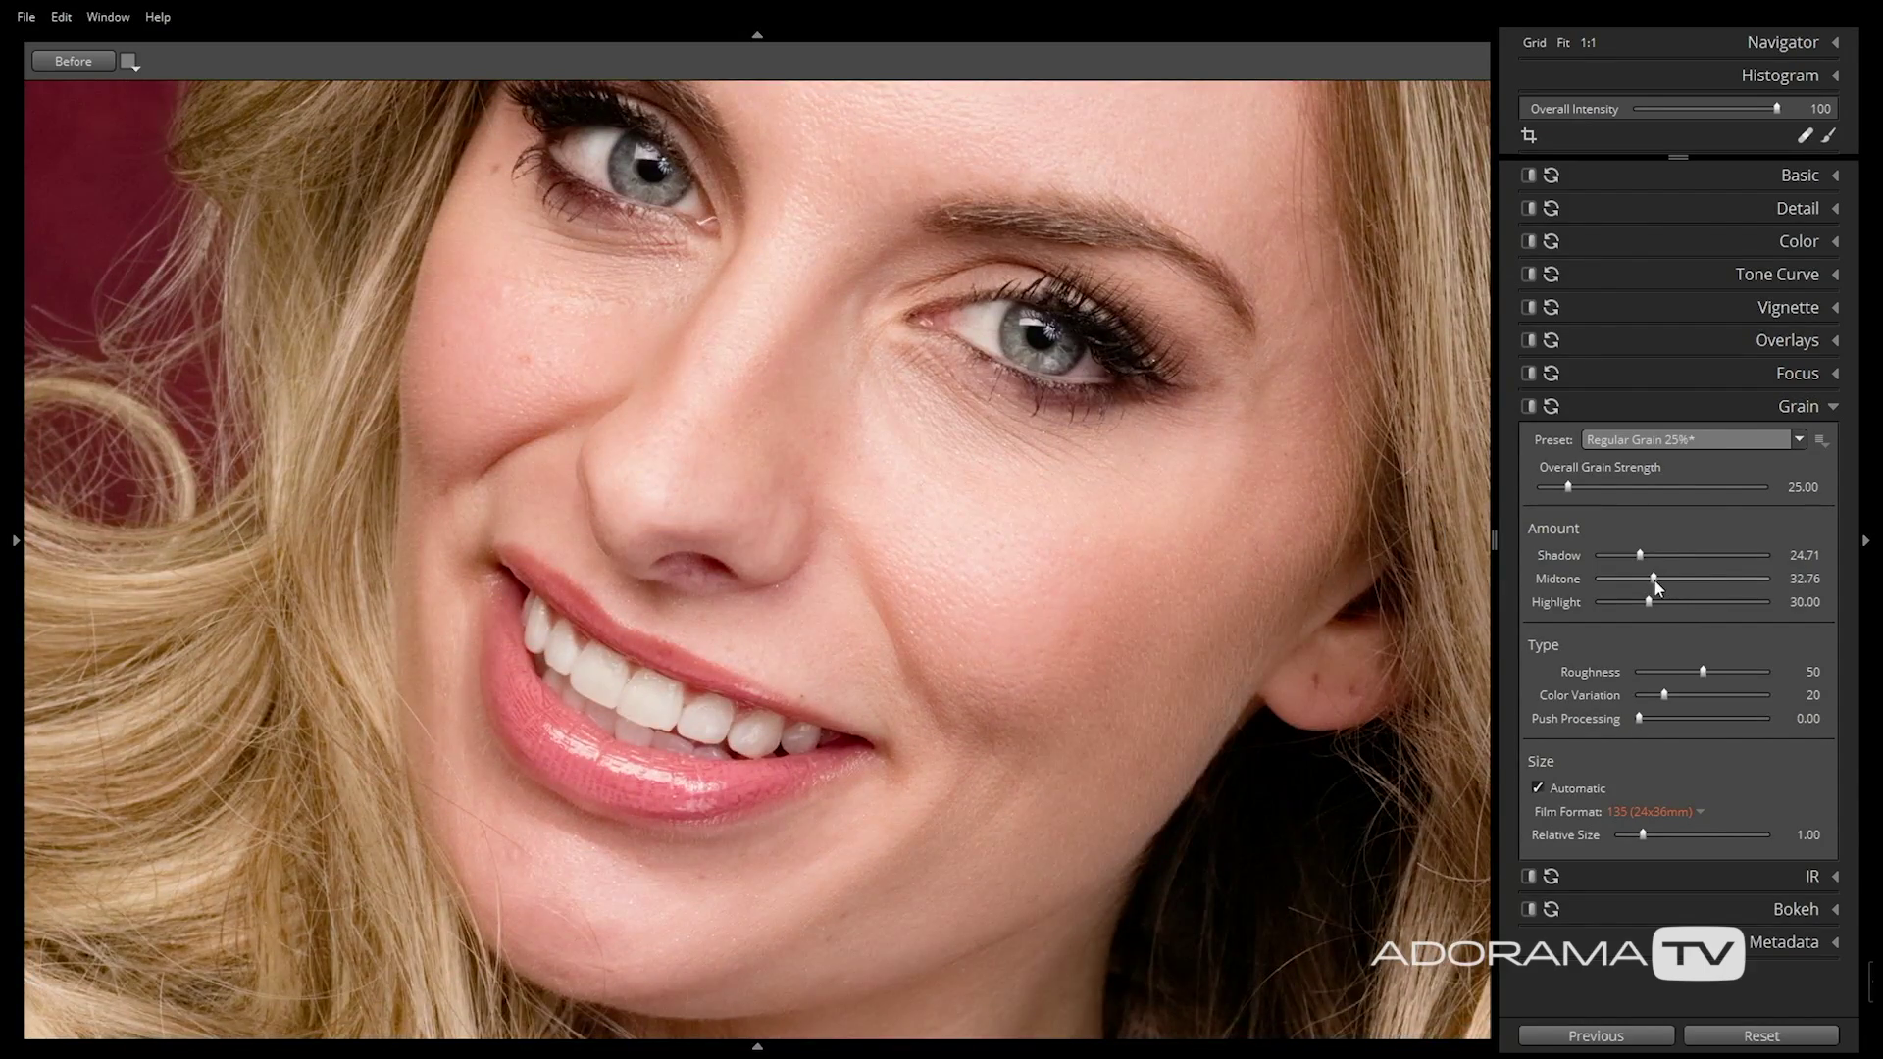
left_click_drag(1050, 550, 1239, 768)
left_click_drag(1031, 691, 1009, 586)
left_click_drag(1183, 727, 1147, 526)
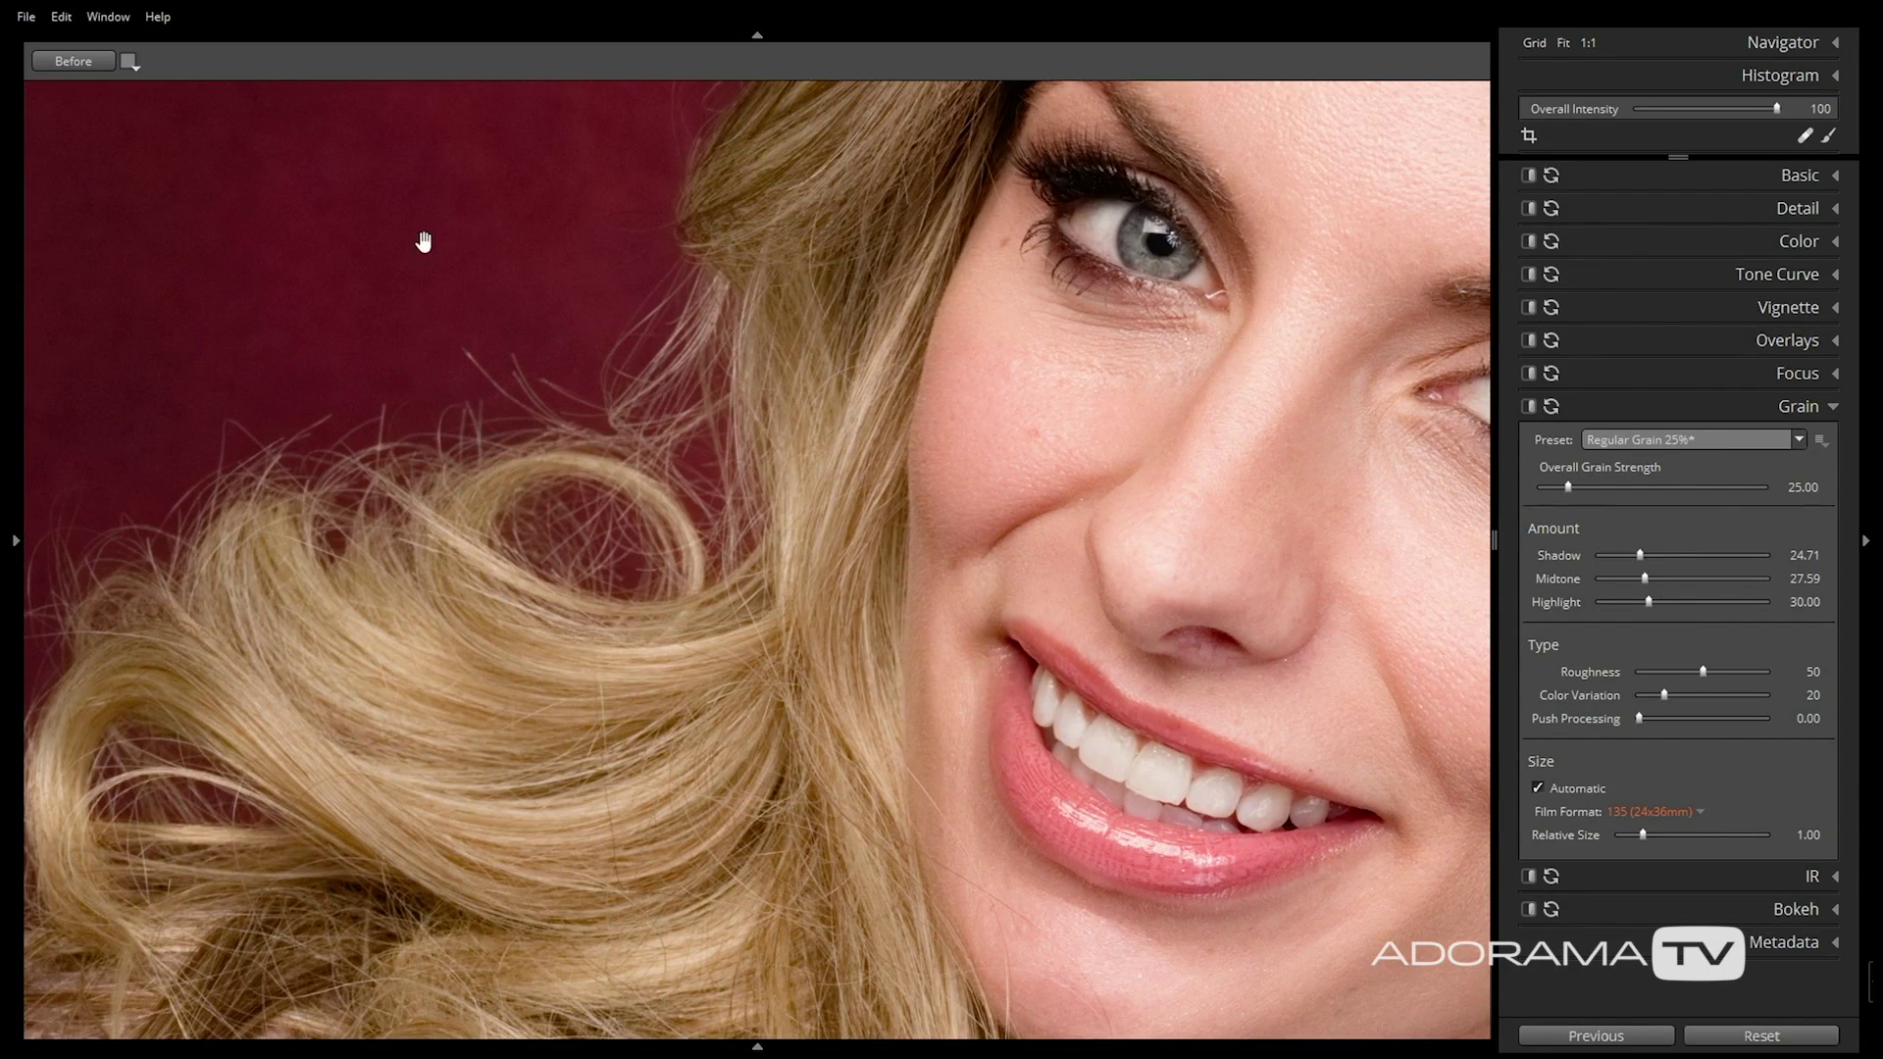
Reduce the grain amount in the highlights to 8.05 and check the forehead and background
left_click_drag(1647, 602, 1611, 604)
left_click_drag(1208, 493, 1082, 920)
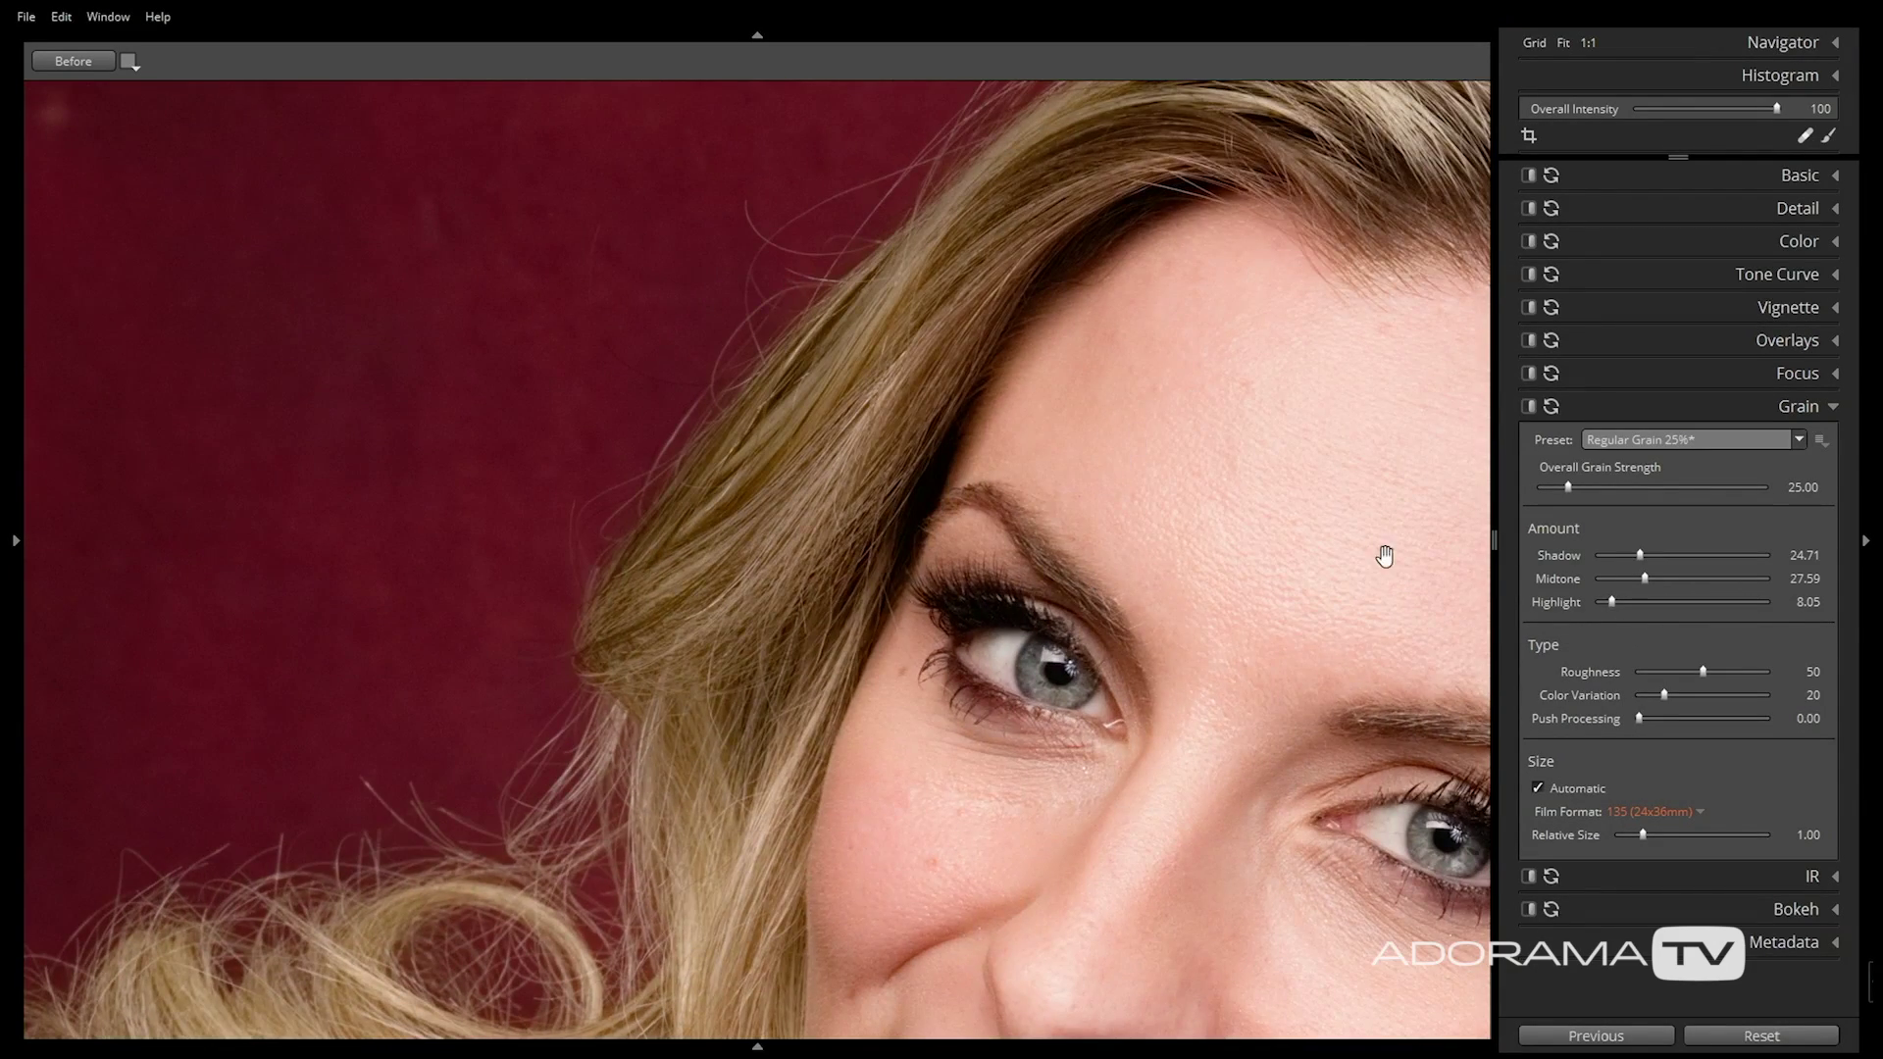
left_click_drag(369, 215, 637, 410)
Experiment with the grain's Roughness and check the effect on the portrait
left_click_drag(1702, 671, 1804, 682)
left_click_drag(1659, 684, 1655, 683)
left_click_drag(889, 785, 568, 411)
left_click(1018, 635)
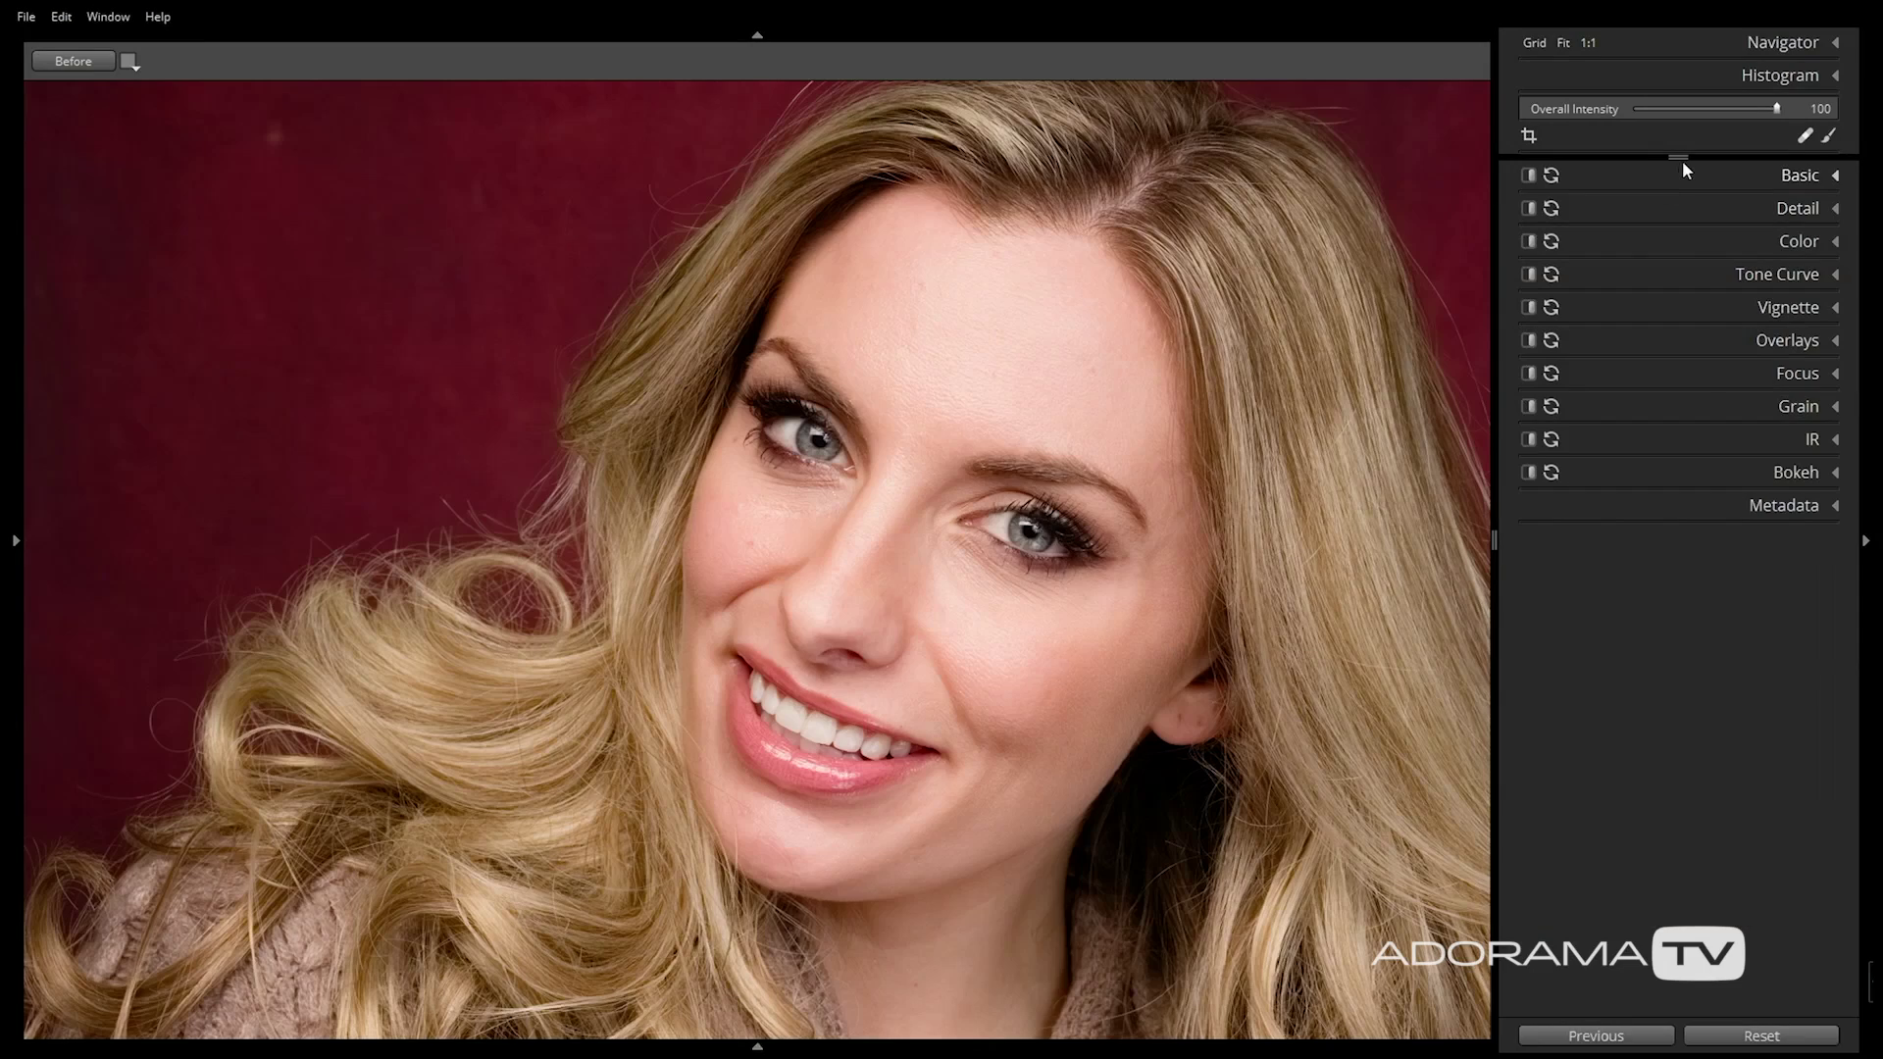
Heal a spot on the skin just above the lip with a size 16.67 Heal brush and reposition its sample area
left_click(1820, 139)
left_click(1804, 137)
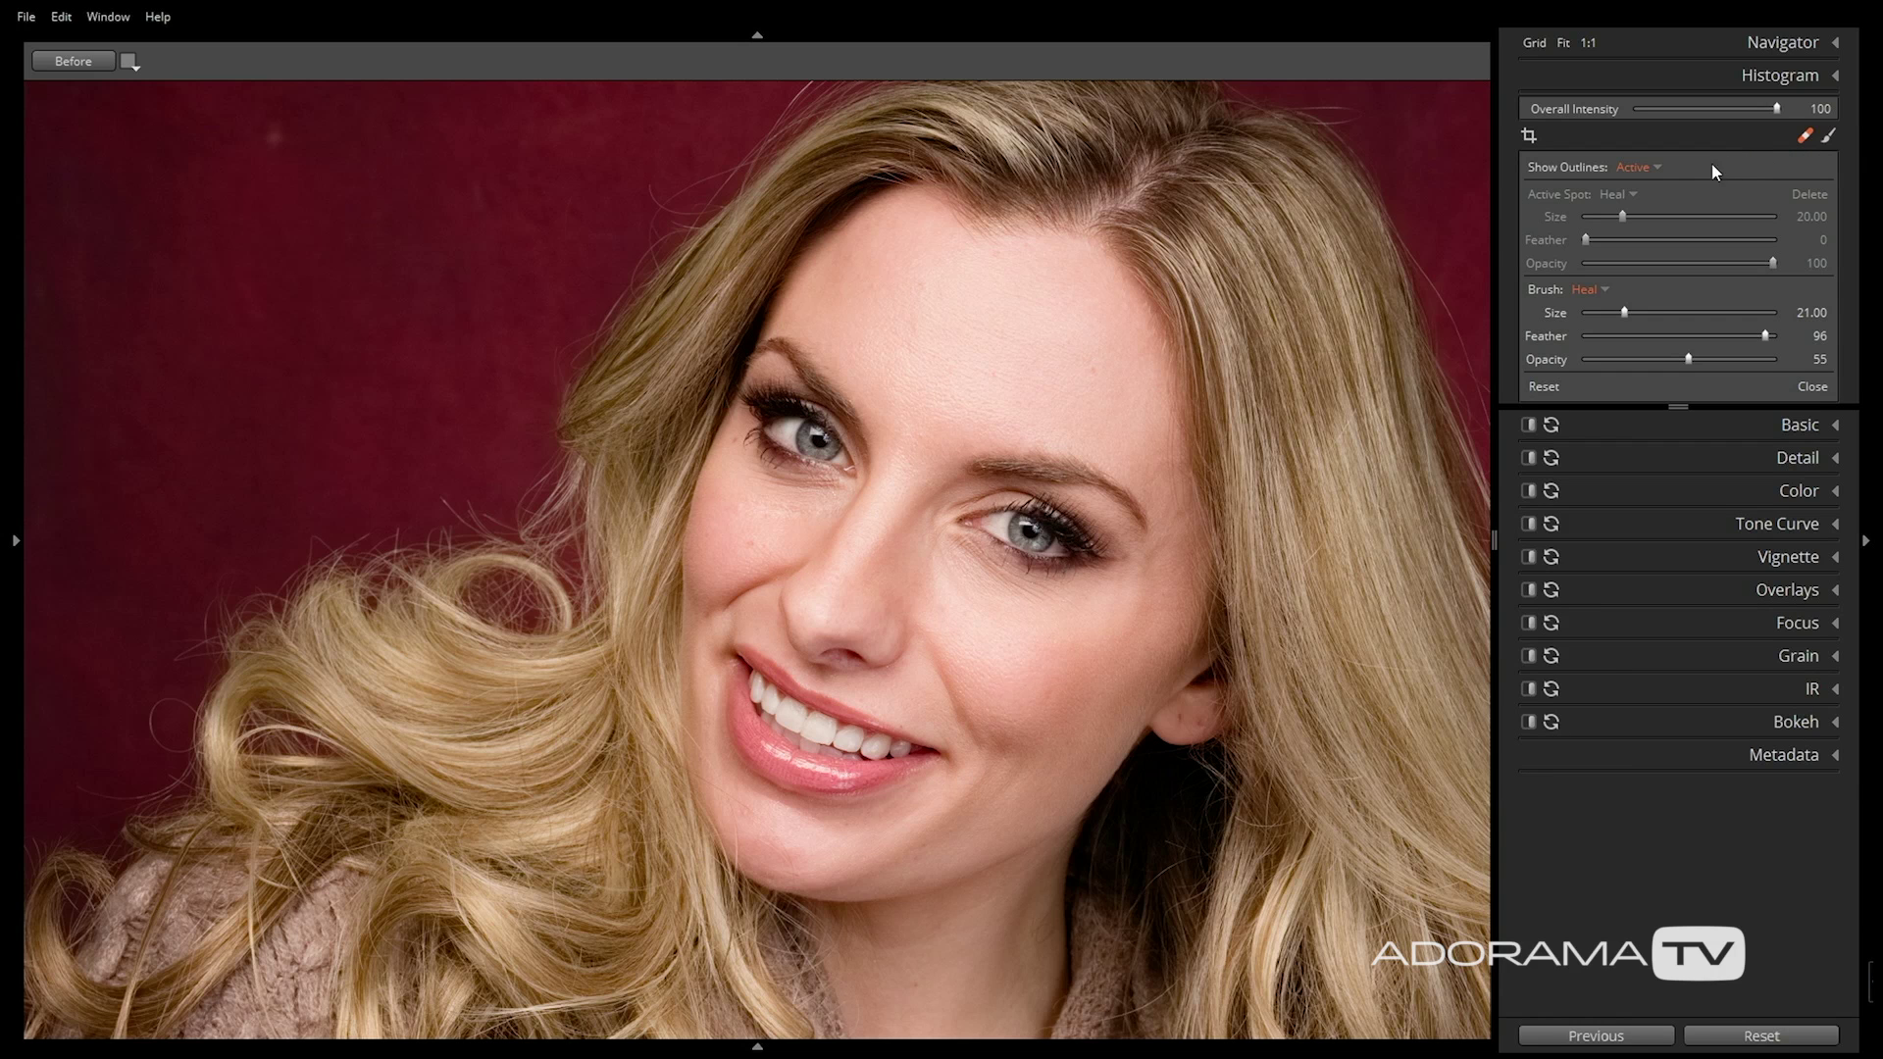
left_click(1595, 286)
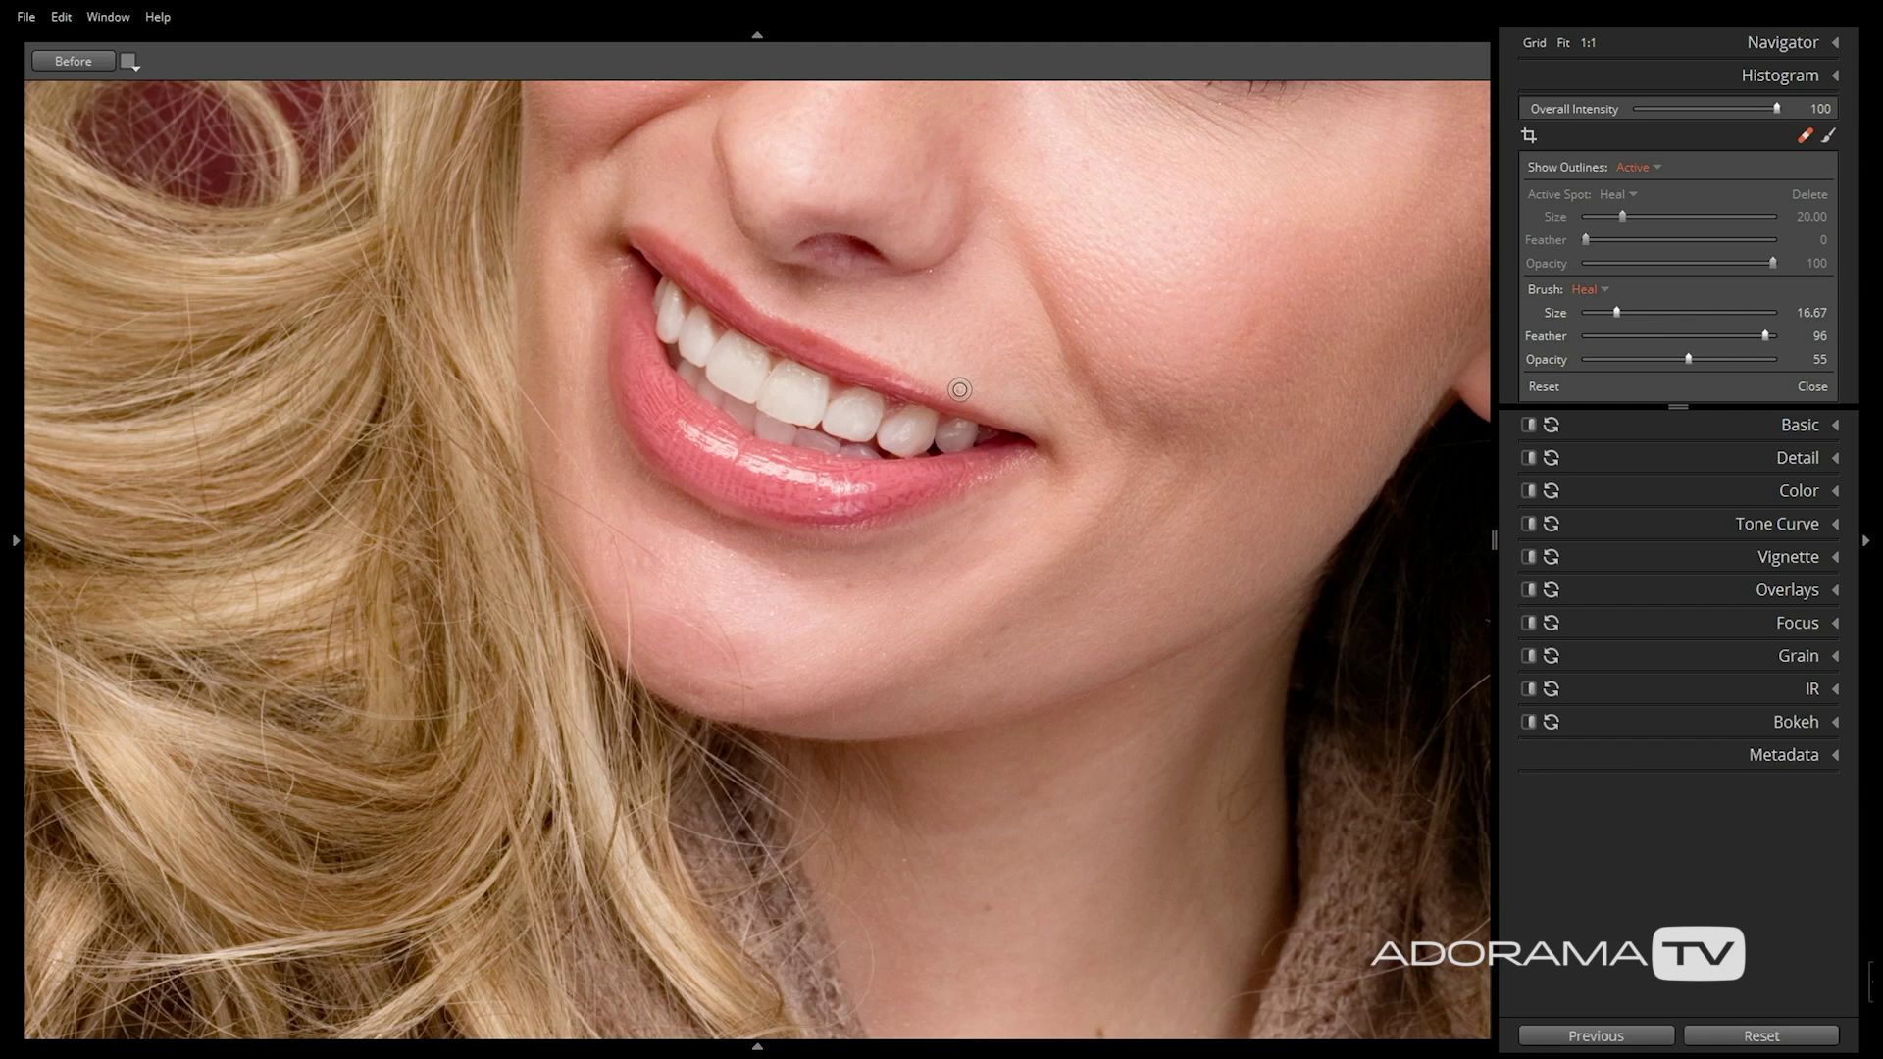
left_click(958, 388)
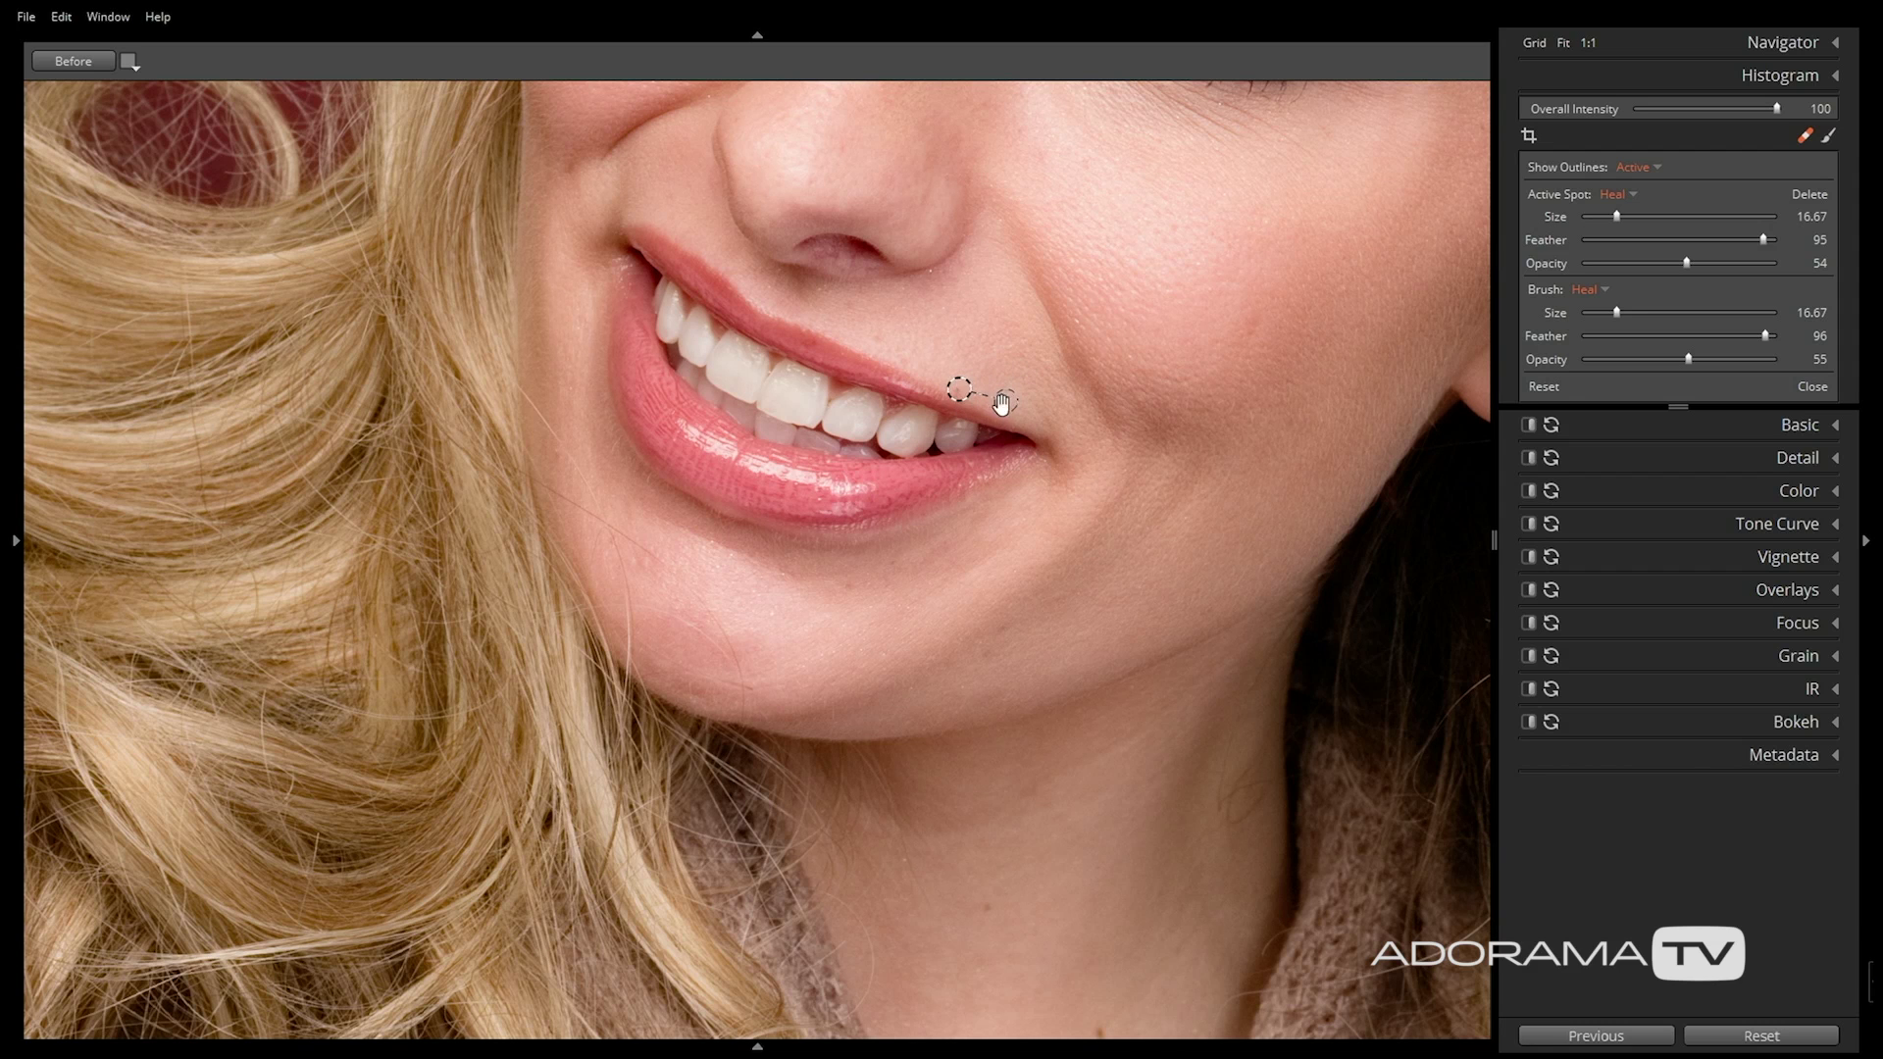
mouse_move(1007, 401)
left_mouse_down()
mouse_move(1031, 358)
mouse_move(942, 350)
left_mouse_up()
left_click_drag(1181, 323, 1281, 237)
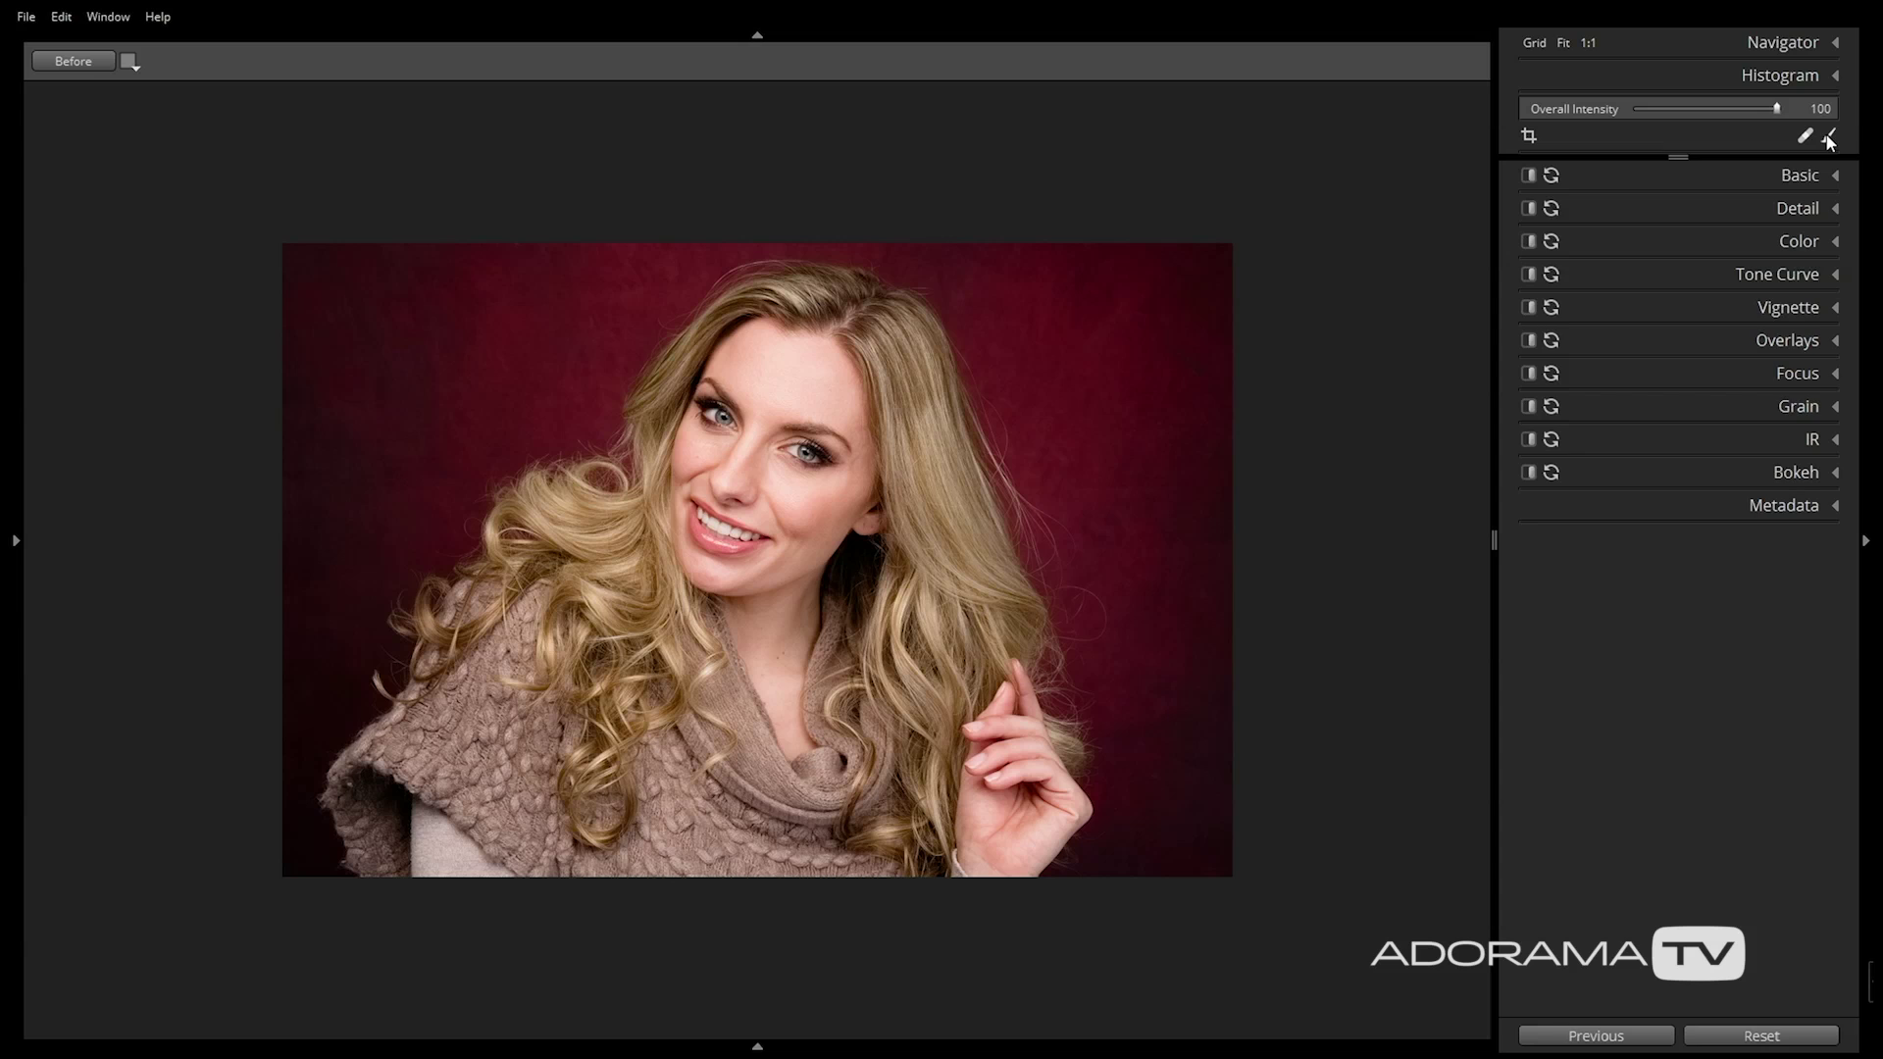
Lighten the forehead on a new Dodge (Lighten) brush layer, enlarging the brush to size 13
left_click(1827, 138)
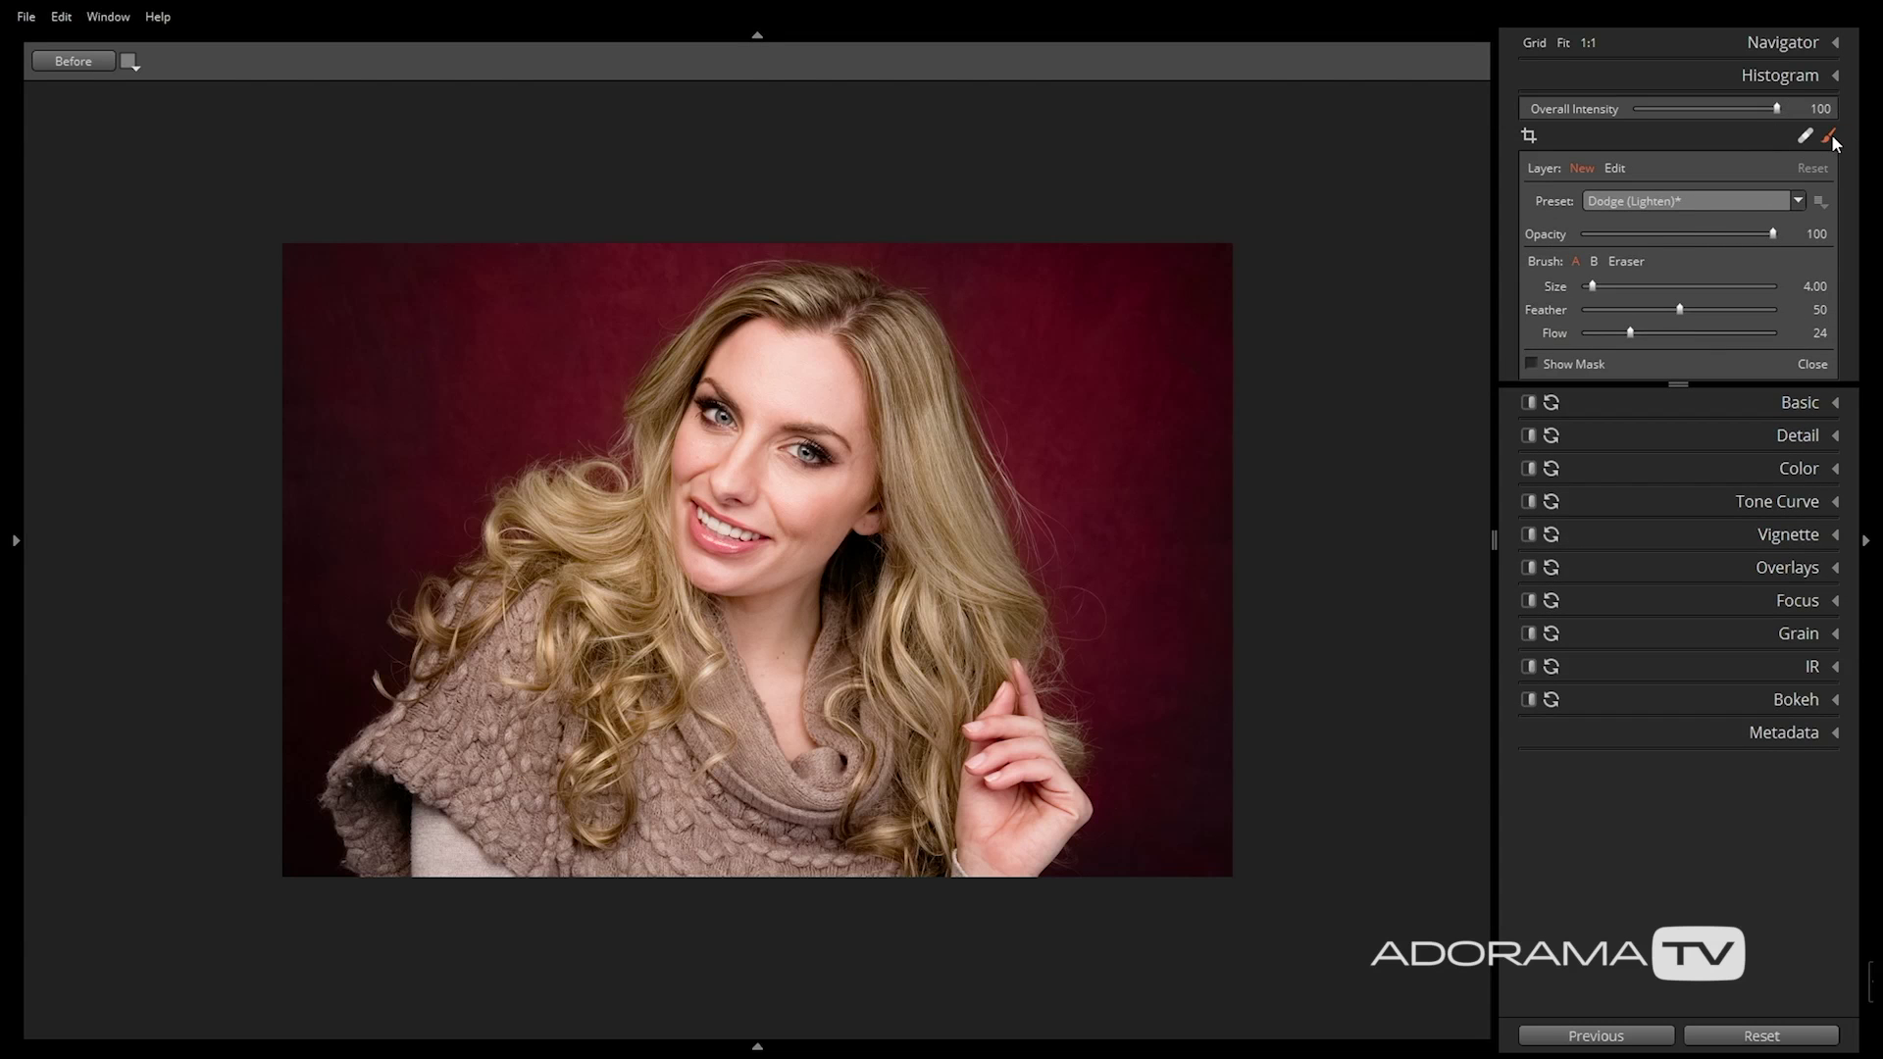
left_click(1799, 202)
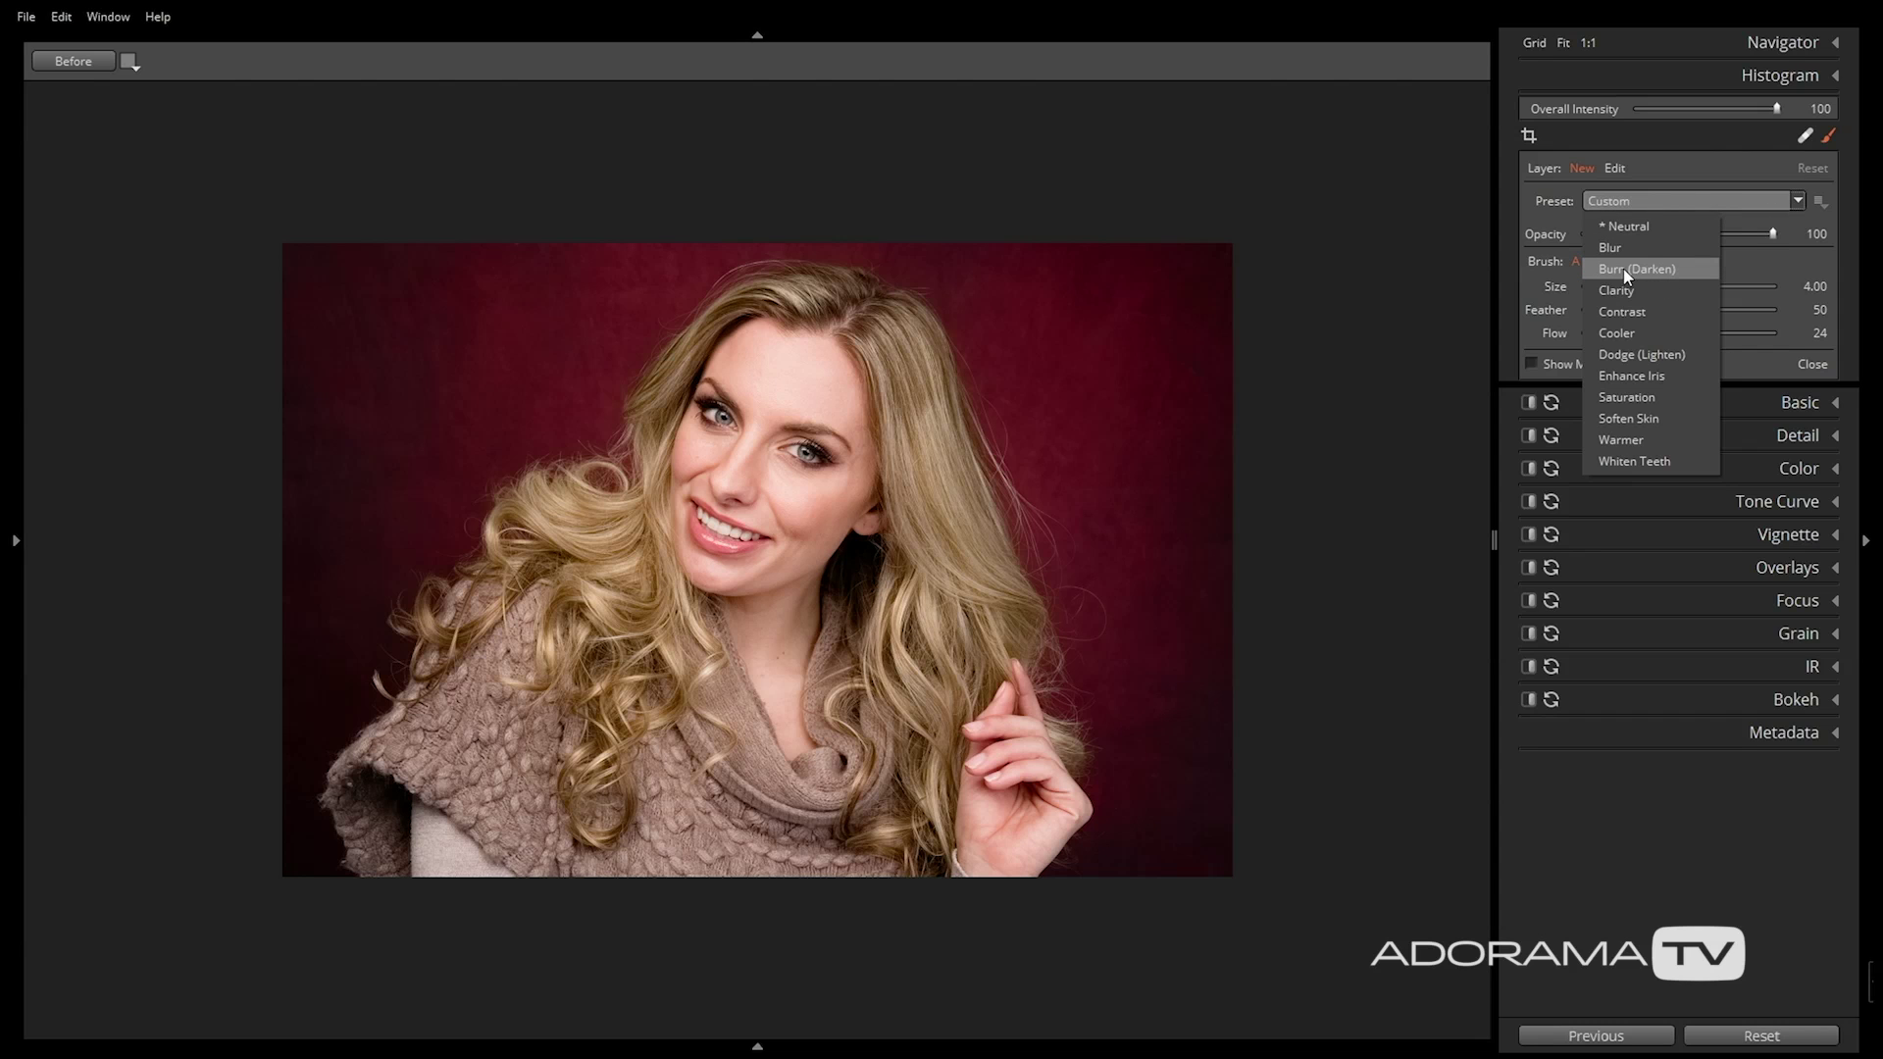
left_click(1633, 351)
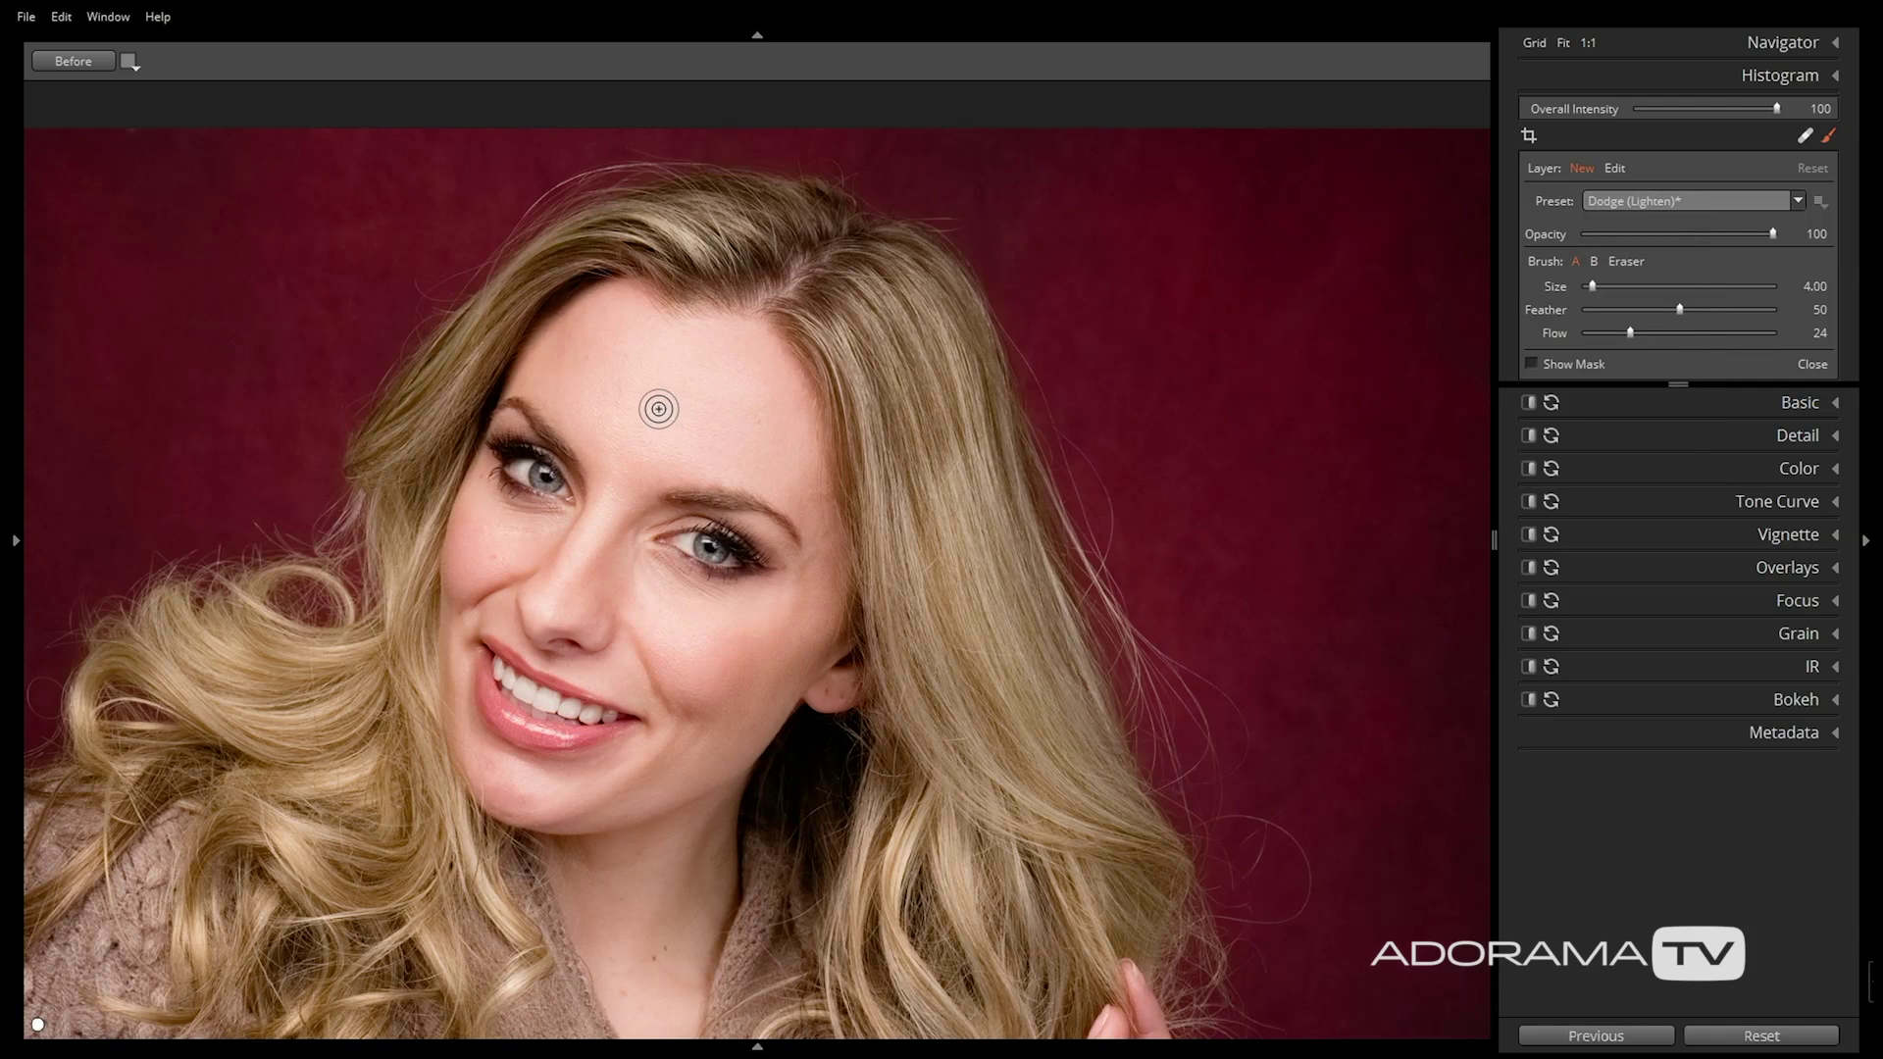
key("bracketright")
key("bracketright")
key("bracketright")
key("bracketright")
key("bracketright")
key("bracketright")
key("bracketright")
key("bracketright")
key("bracketright")
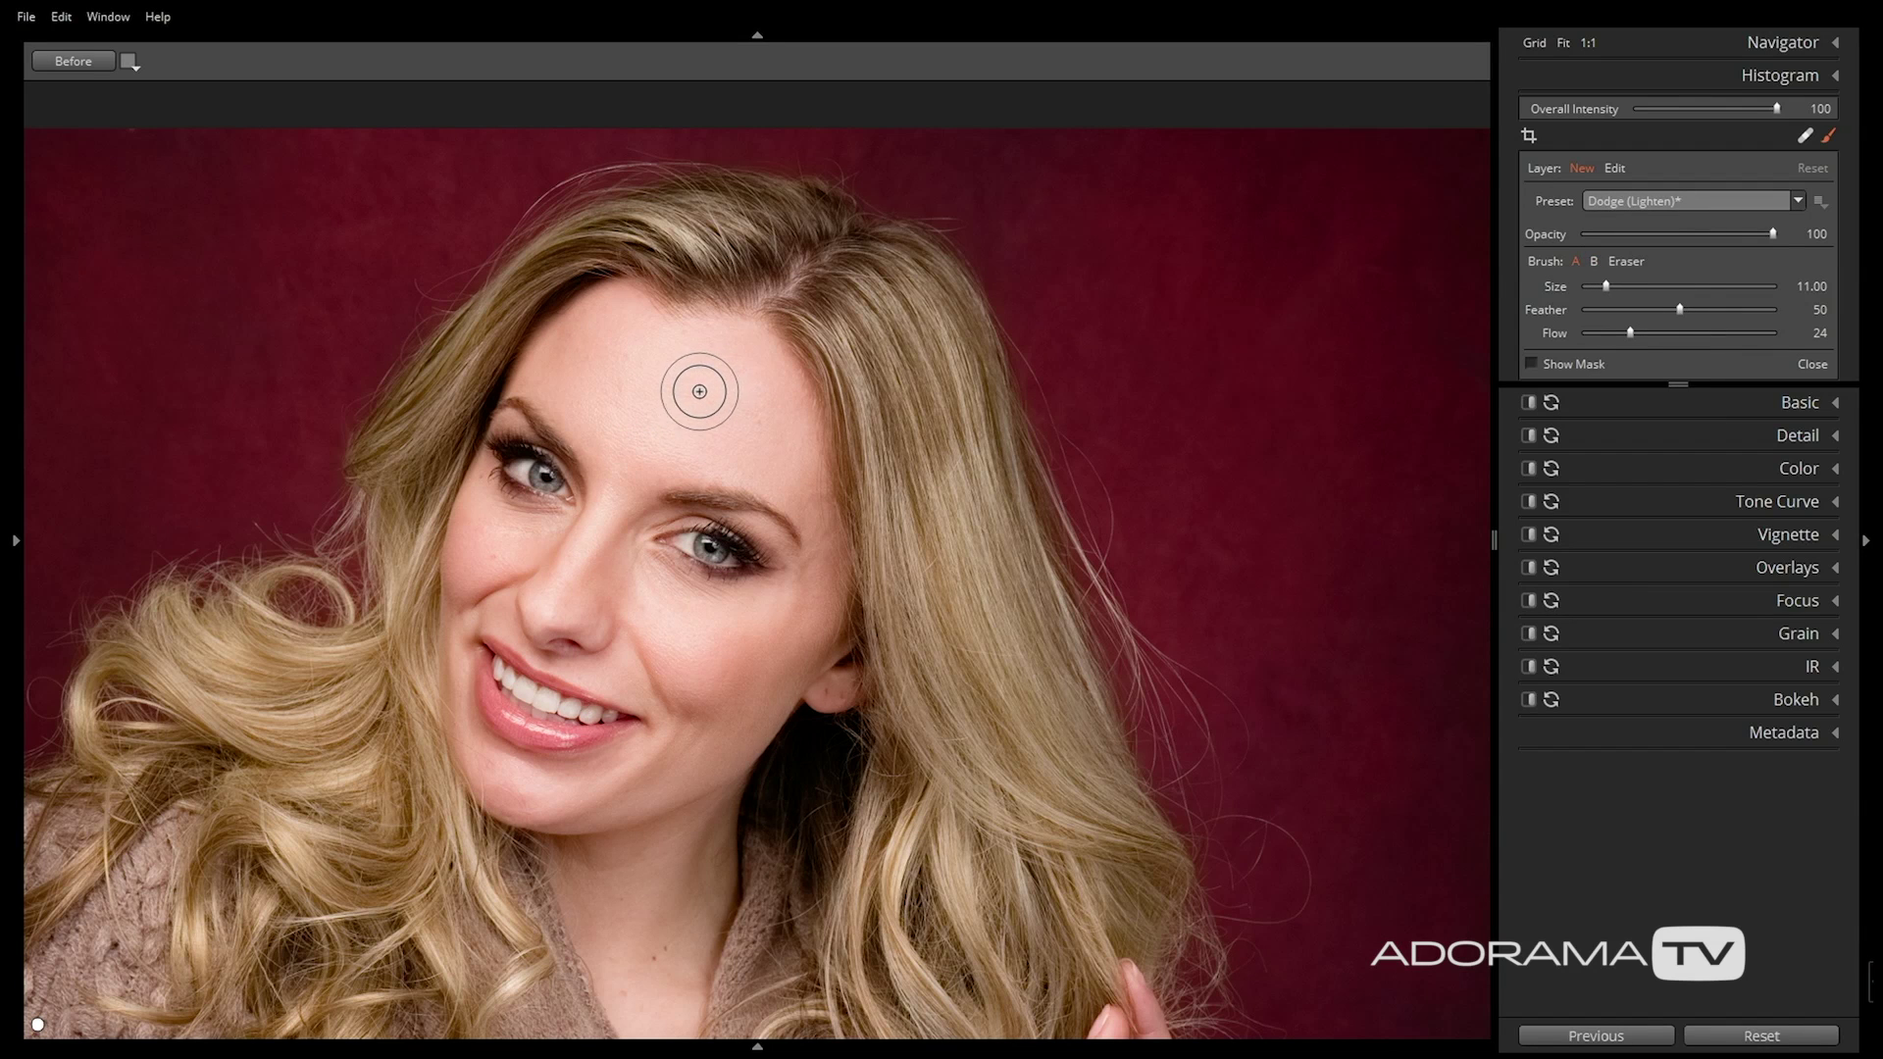
mouse_move(737, 383)
left_mouse_down()
mouse_move(706, 366)
mouse_move(584, 373)
left_mouse_up()
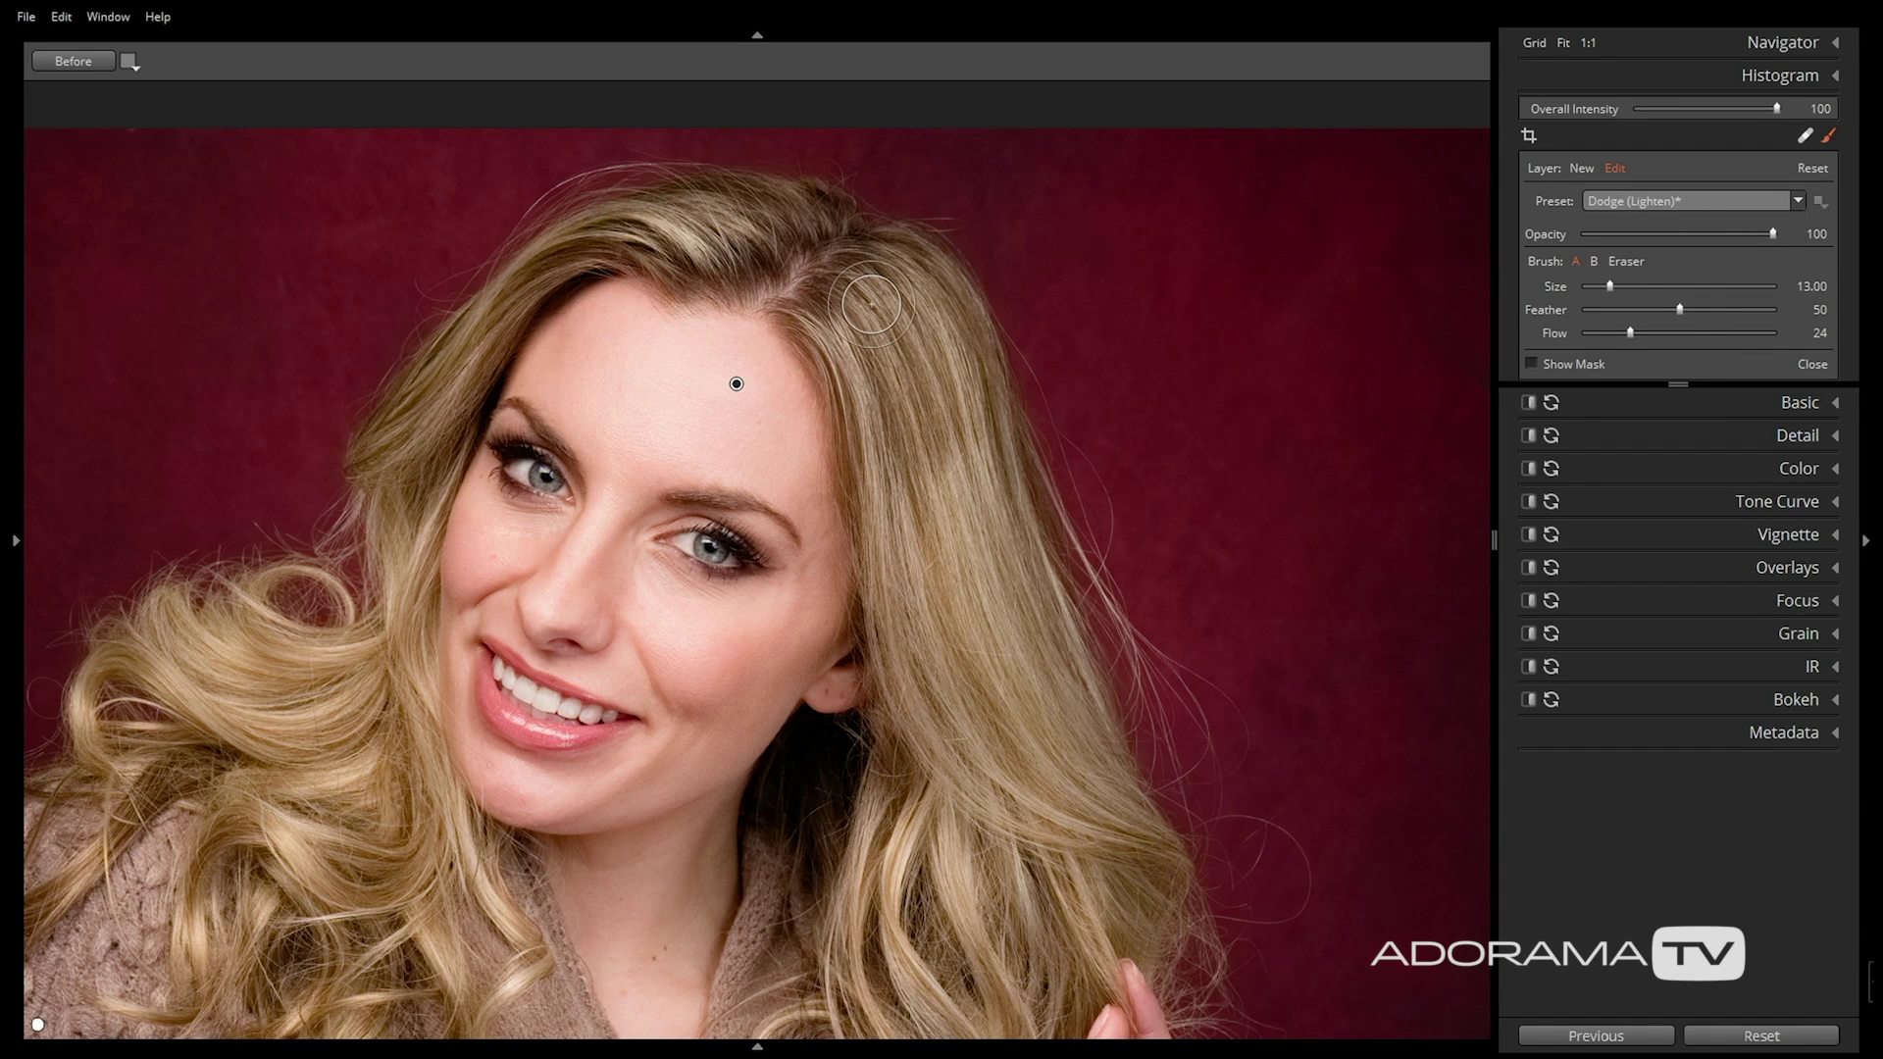
Lighten the skin under both eyes with a smaller Dodge (Lighten) brush
key("bracketleft")
key("bracketleft")
key("bracketleft")
mouse_move(656, 560)
left_mouse_down()
mouse_move(704, 585)
mouse_move(658, 561)
mouse_move(701, 583)
mouse_move(674, 584)
left_mouse_up()
left_click_drag(510, 518, 557, 514)
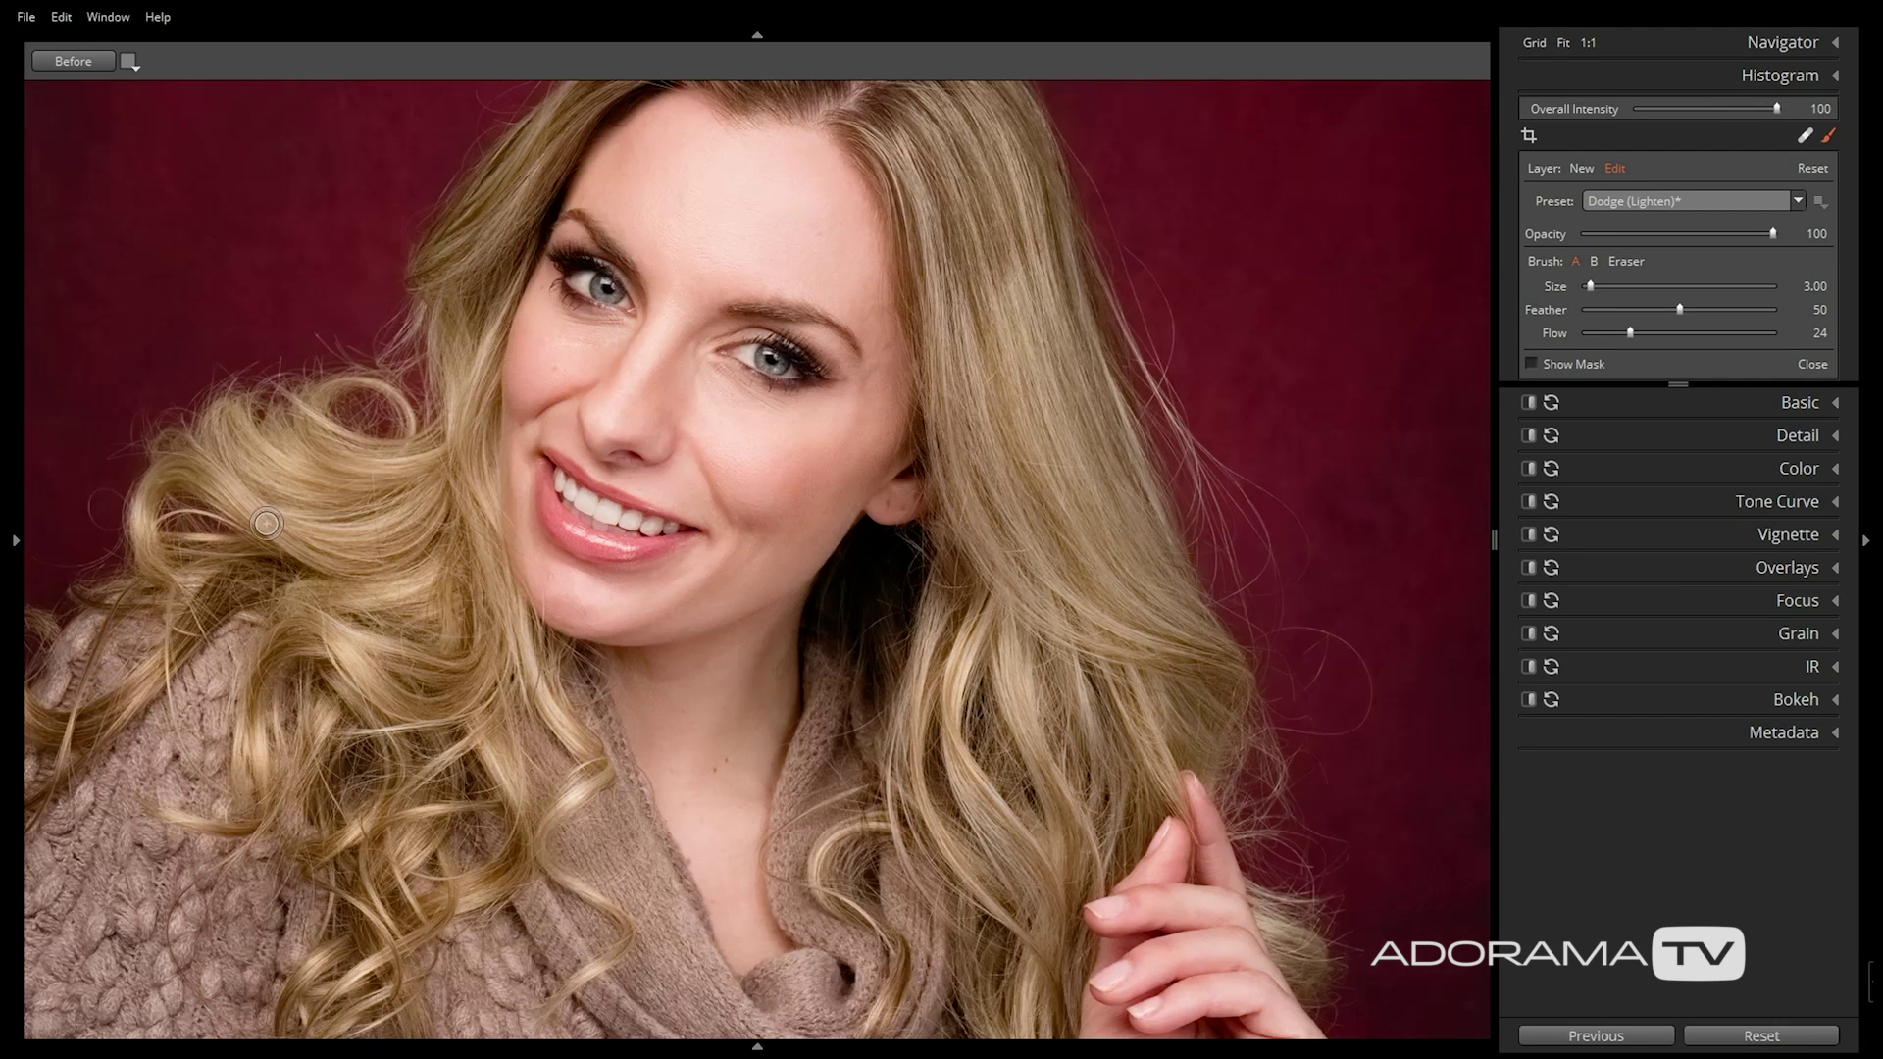
Lighten the highlights in the curls beside the face with the Dodge (Lighten) brush at size 3
mouse_move(308, 515)
left_mouse_down()
mouse_move(389, 511)
mouse_move(398, 486)
mouse_move(348, 457)
mouse_move(404, 462)
left_mouse_up()
left_click_drag(354, 606, 405, 581)
left_click_drag(480, 495, 549, 692)
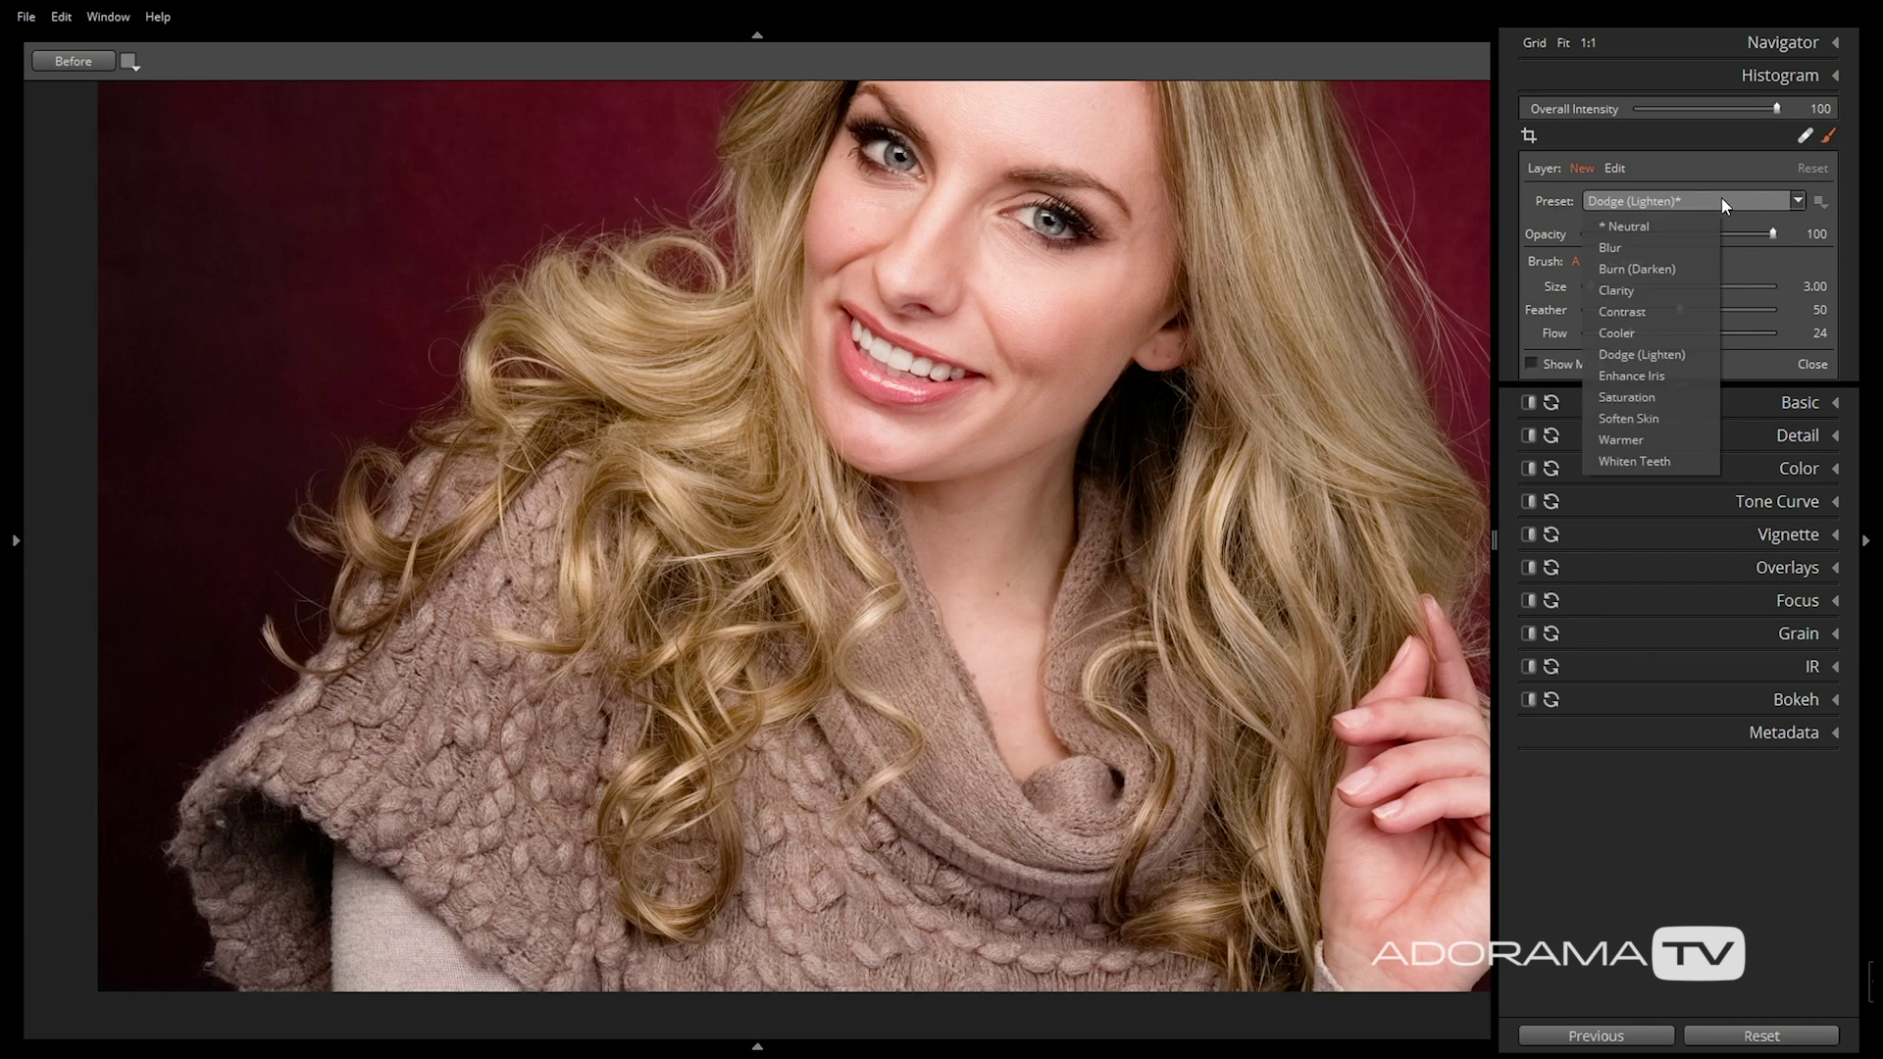
Darken the shadows in the hair curls with the Burn (Darken) brush preset at size 3
left_click(1647, 223)
left_click_drag(581, 419, 439, 554)
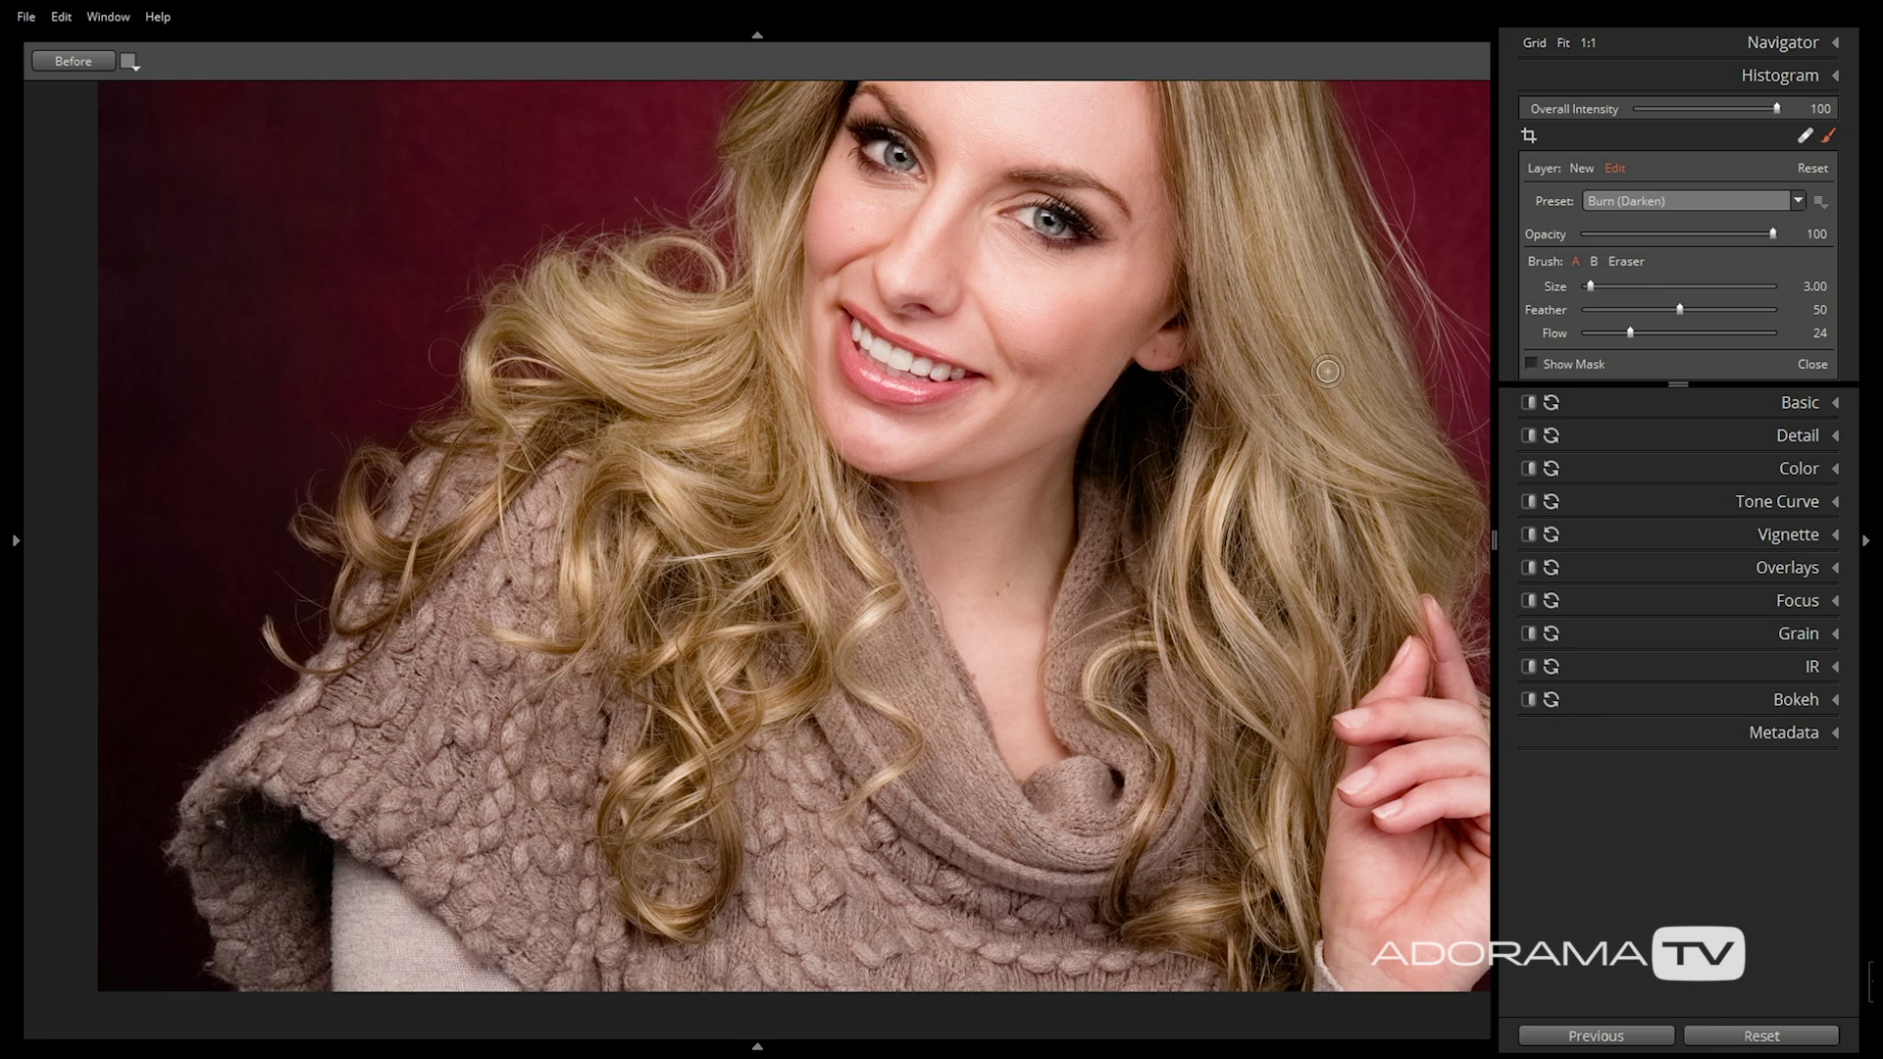
scroll(1152, 581, "up", 5)
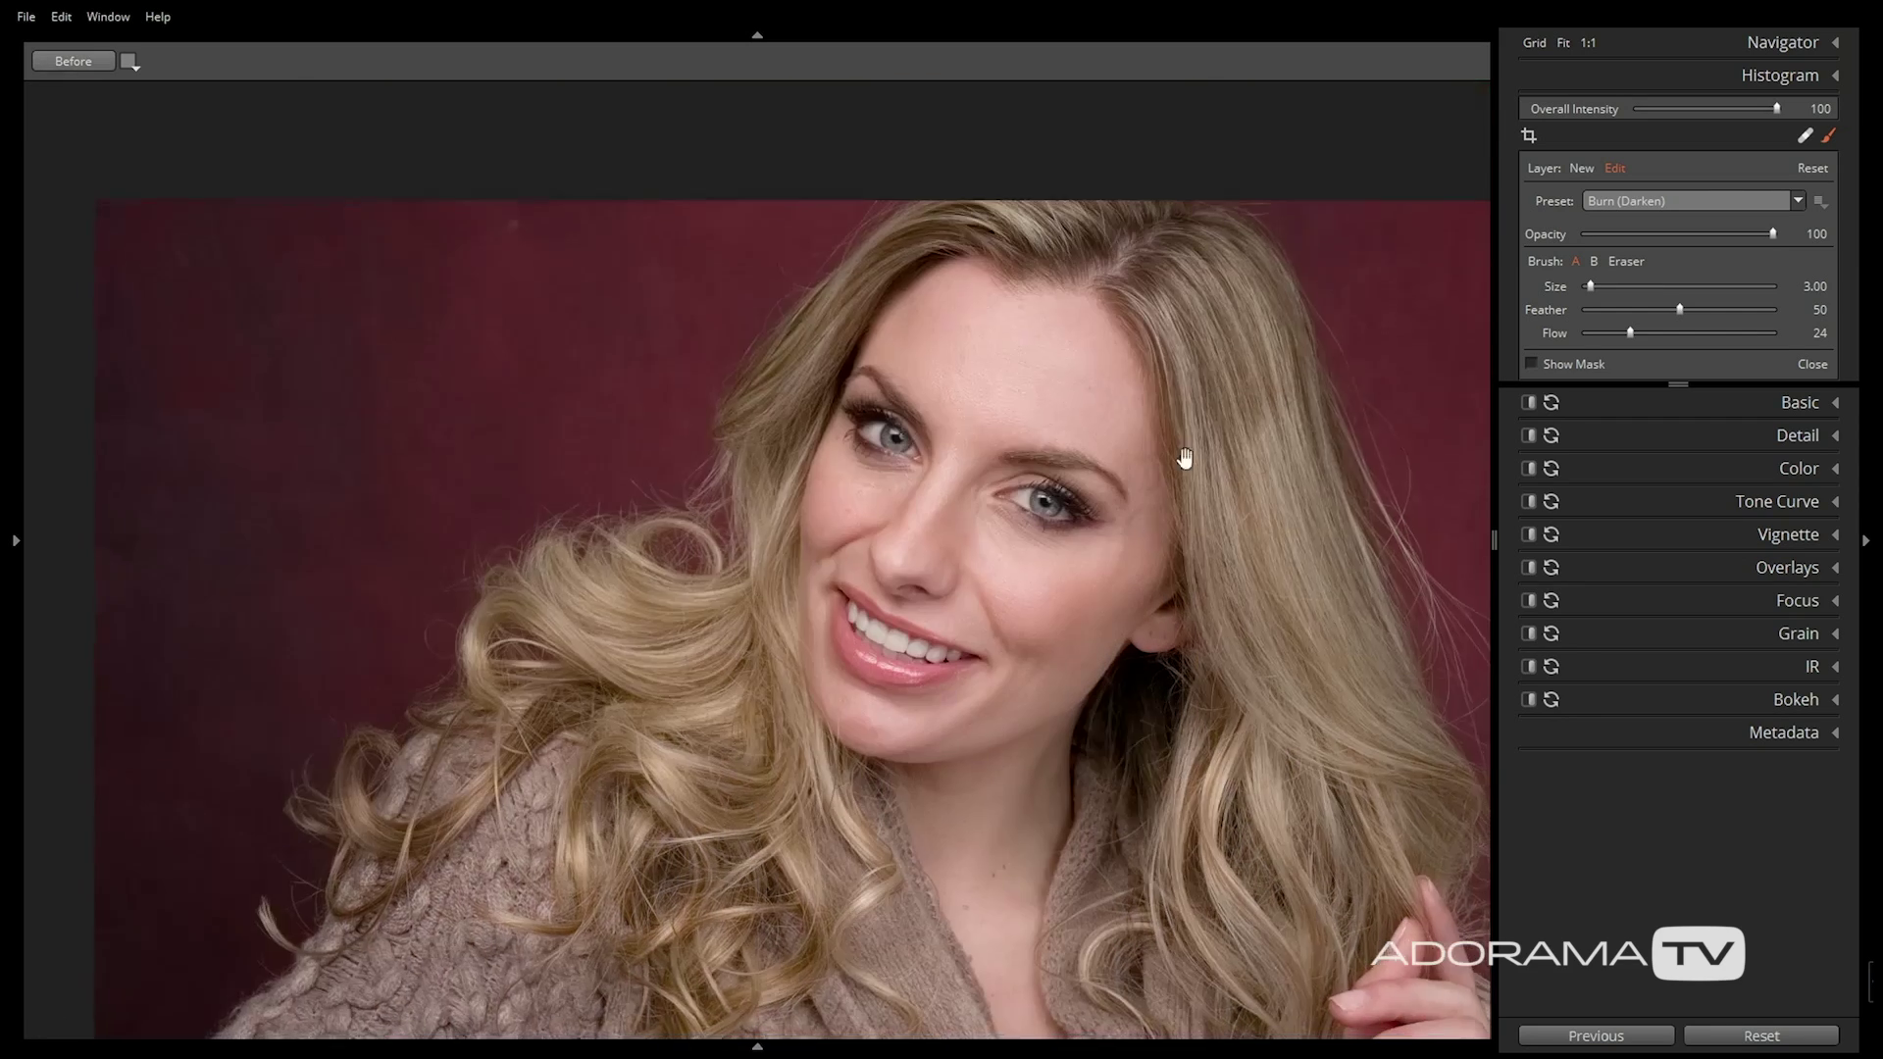
Darken the upper lash line of the eye with the Burn (Darken) brush reduced to size 0
key("bracketleft")
key("bracketleft")
key("bracketleft")
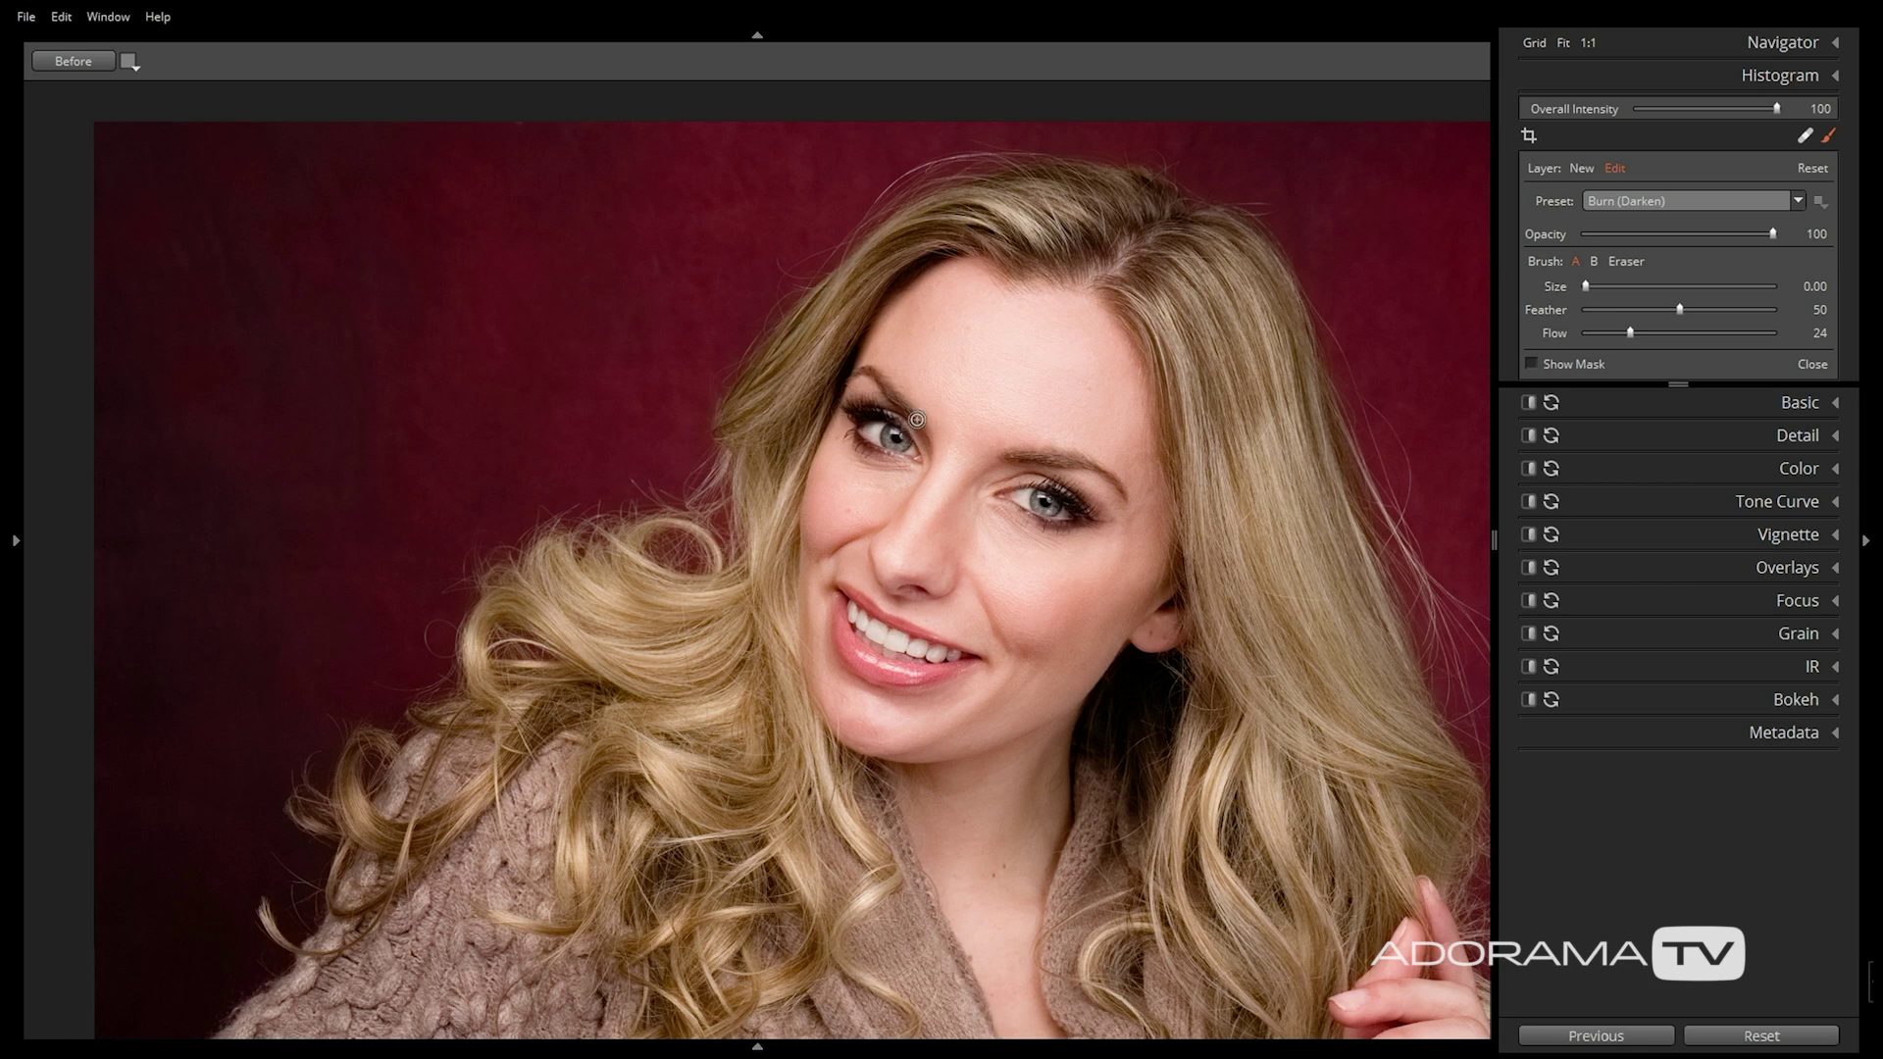
key("ctrl+equal")
key("ctrl+equal")
left_click_drag(1049, 399, 483, 605)
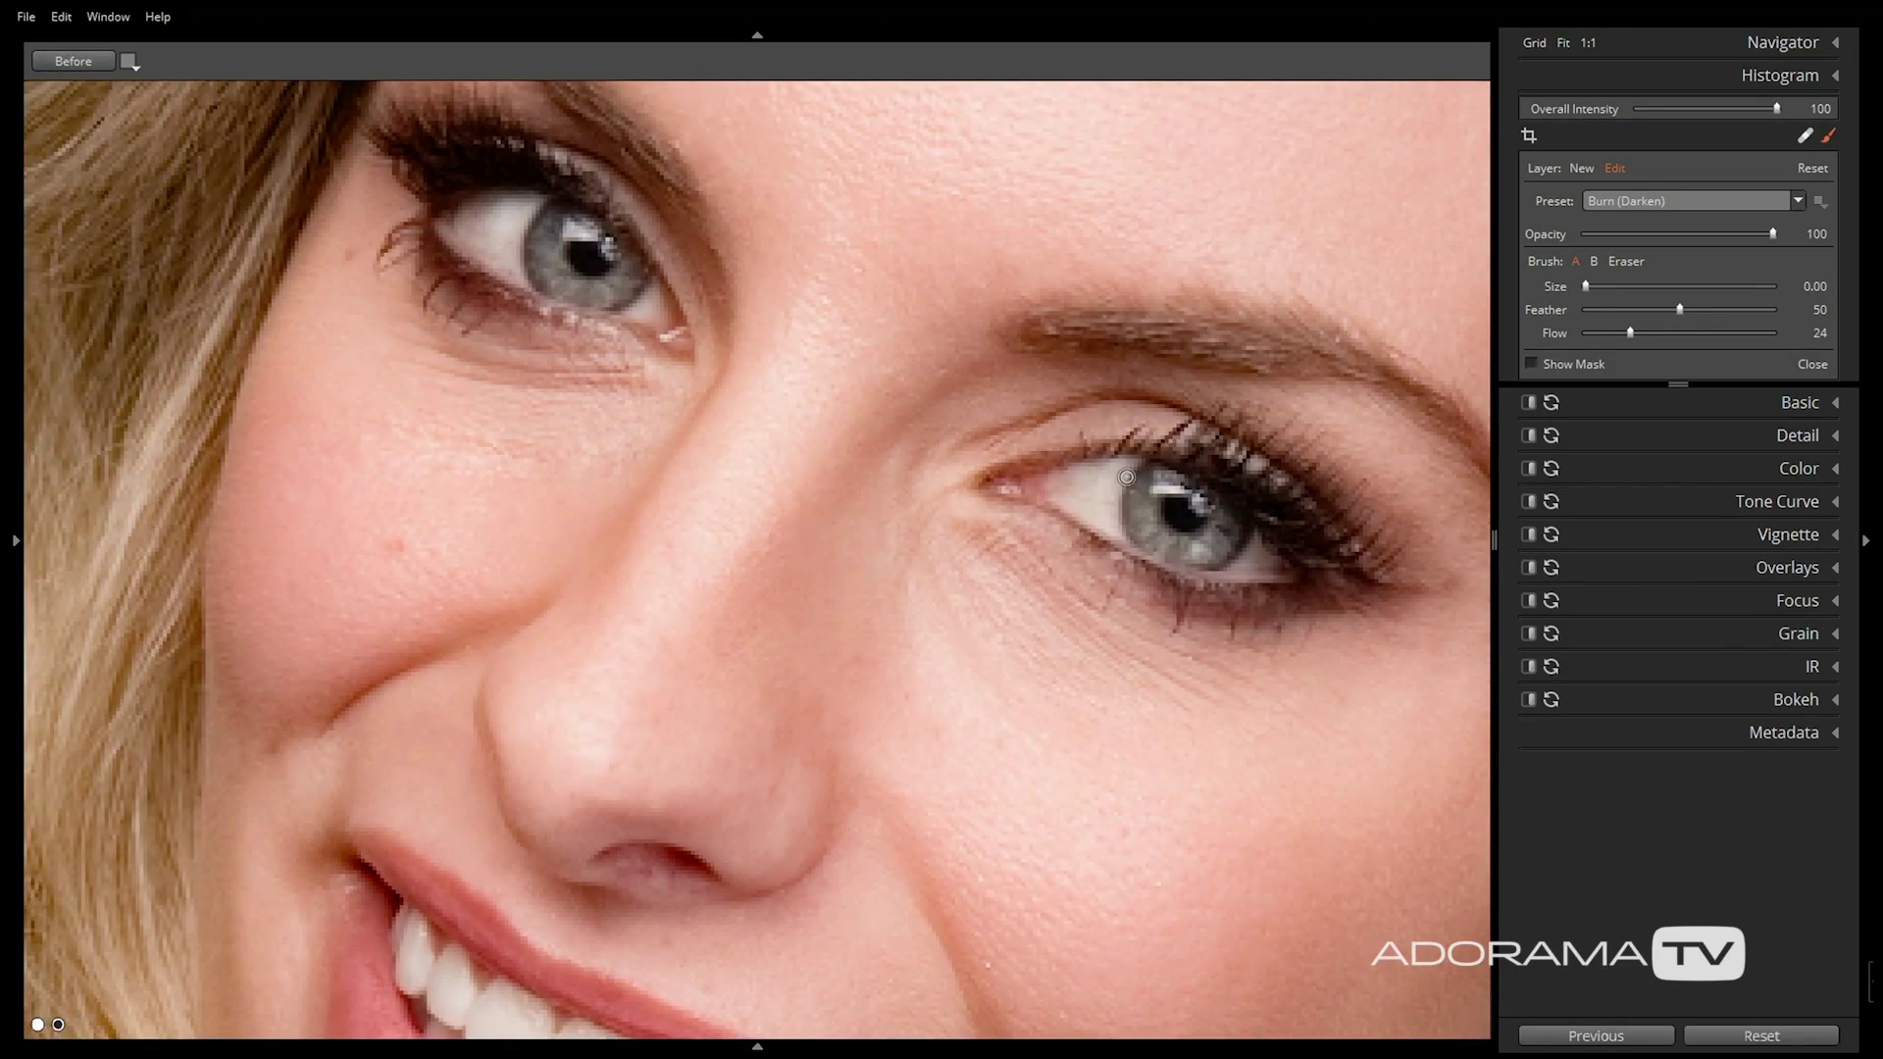
mouse_move(1148, 462)
left_mouse_down()
mouse_move(1131, 526)
mouse_move(1257, 525)
left_mouse_up()
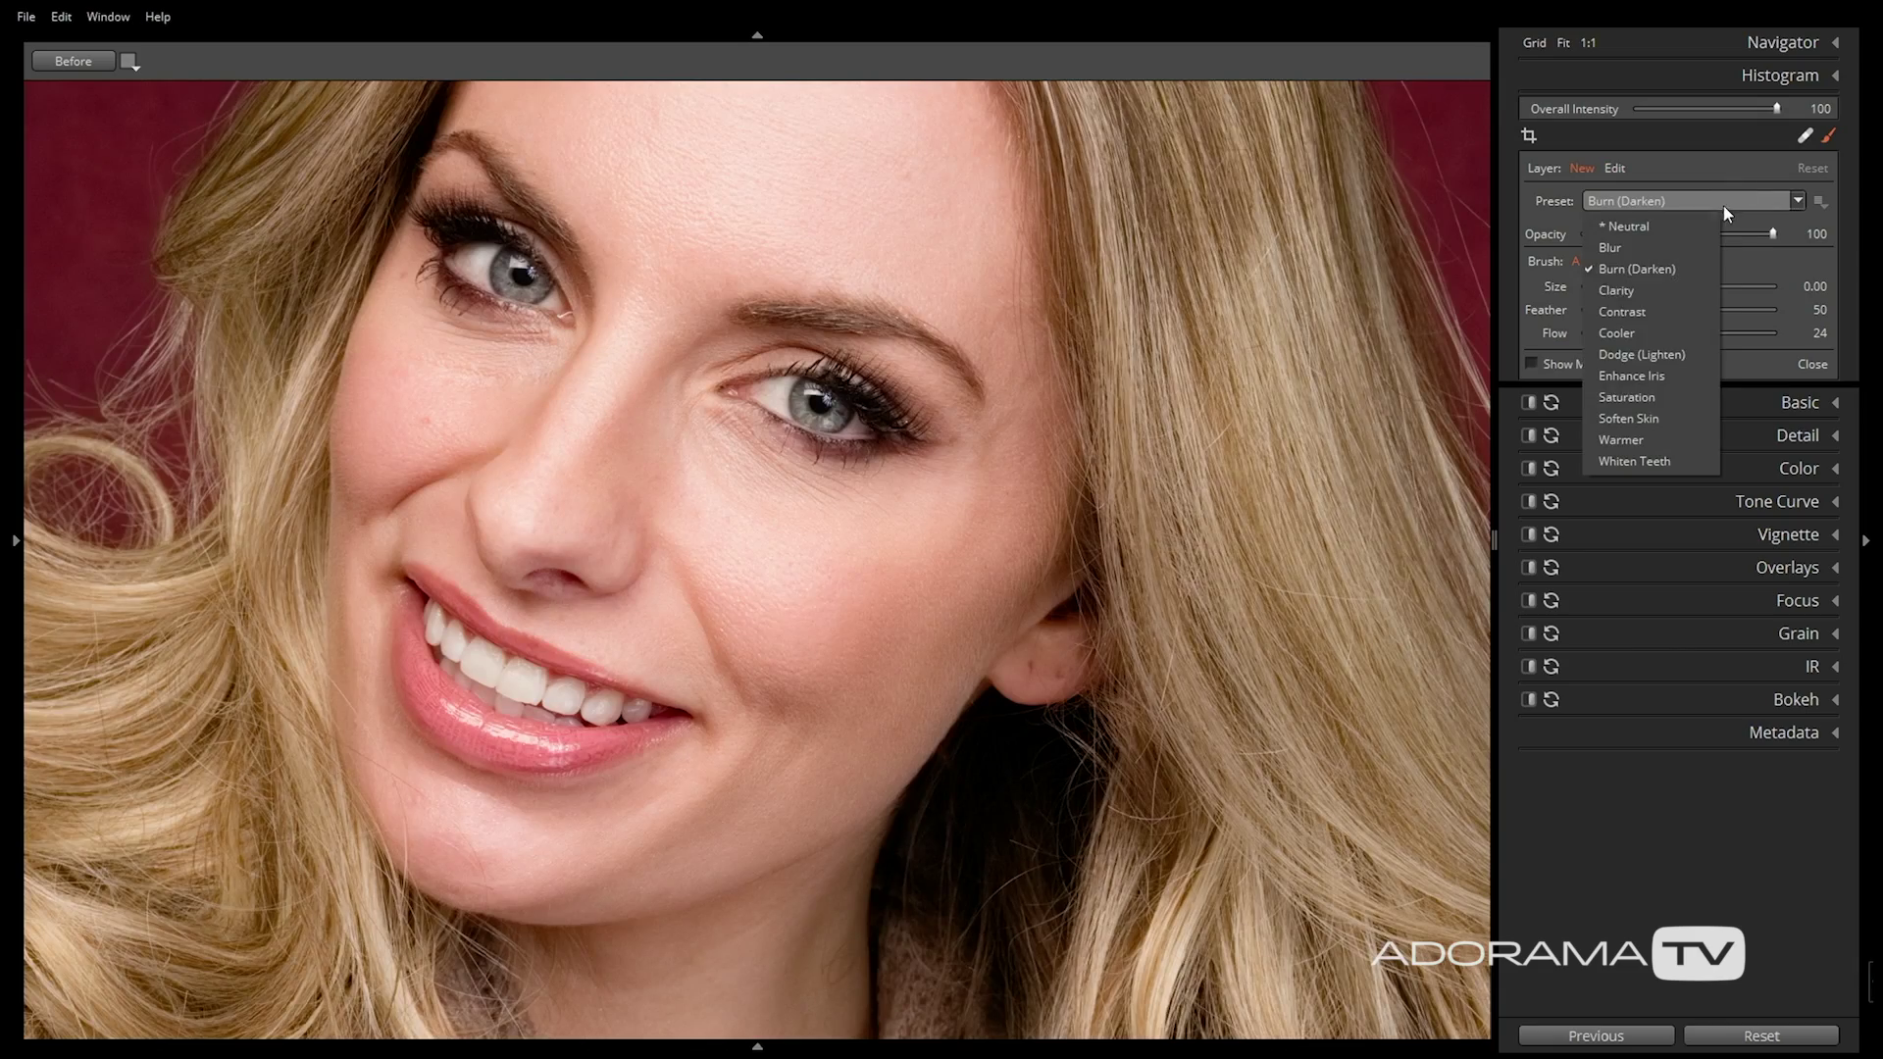
Brush over the irises of both eyes on a new layer with the Enhance Iris preset
left_click(1635, 380)
key("ctrl+equal")
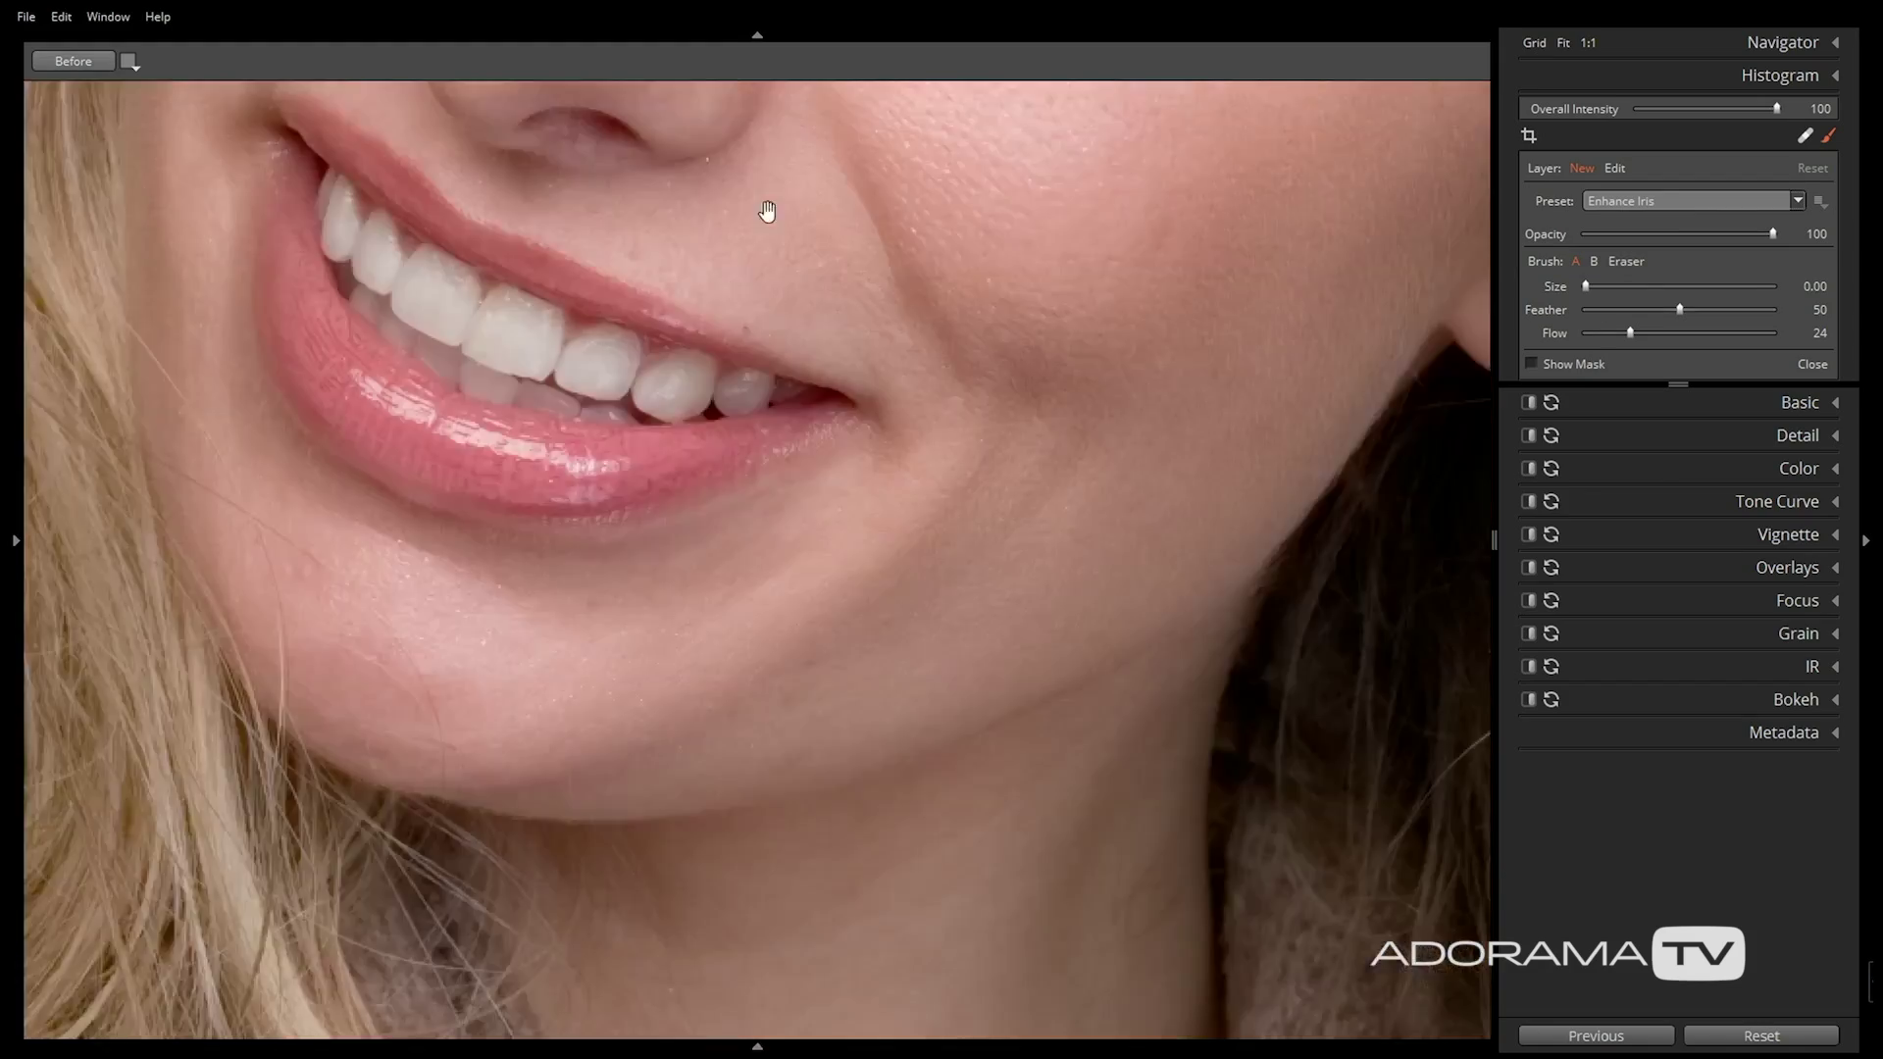
left_click_drag(765, 210, 731, 541)
key("ctrl+equal")
key("ctrl+minus")
left_click_drag(869, 345, 893, 299)
mouse_move(792, 484)
left_mouse_down()
mouse_move(773, 502)
mouse_move(712, 480)
mouse_move(710, 454)
mouse_move(709, 475)
left_mouse_up()
left_click_drag(436, 469, 867, 598)
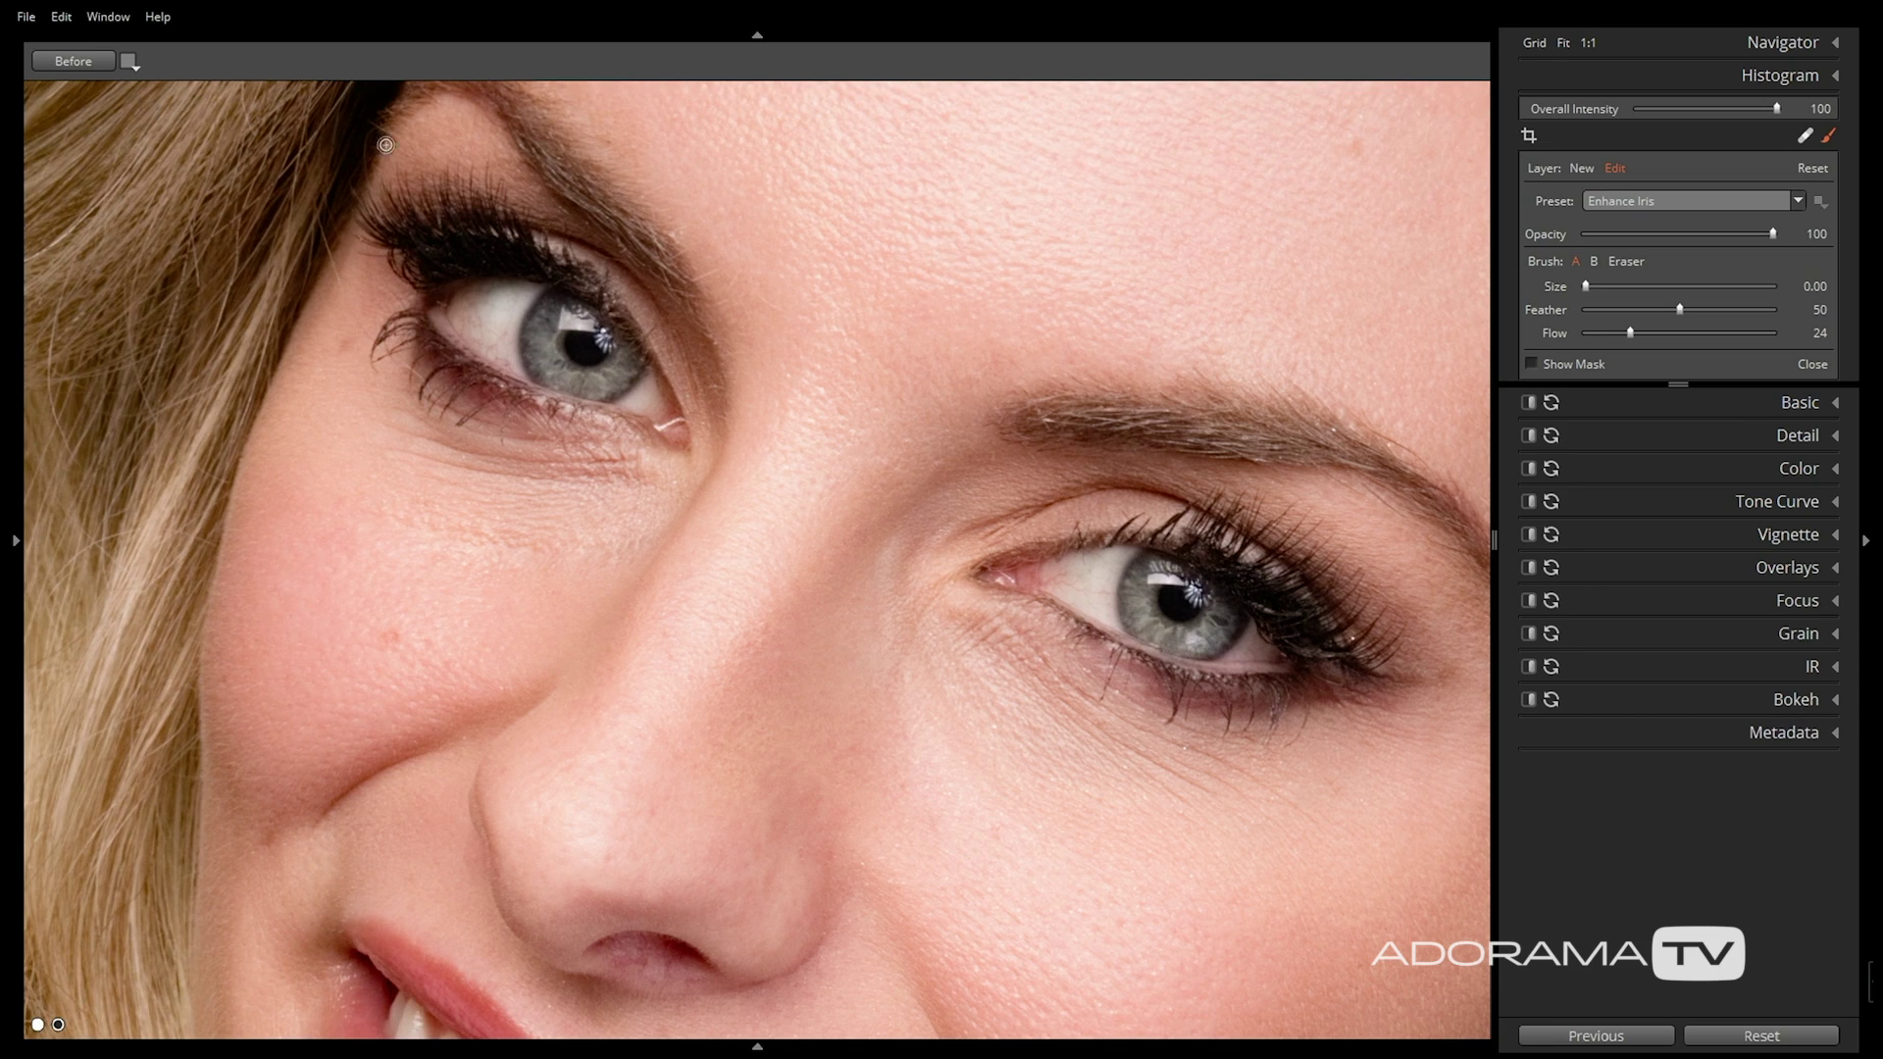
Compare the retouched portrait with its unedited original several times
left_click(78, 65)
left_click(76, 67)
left_click(74, 69)
left_click(73, 69)
left_click(72, 71)
left_click(70, 74)
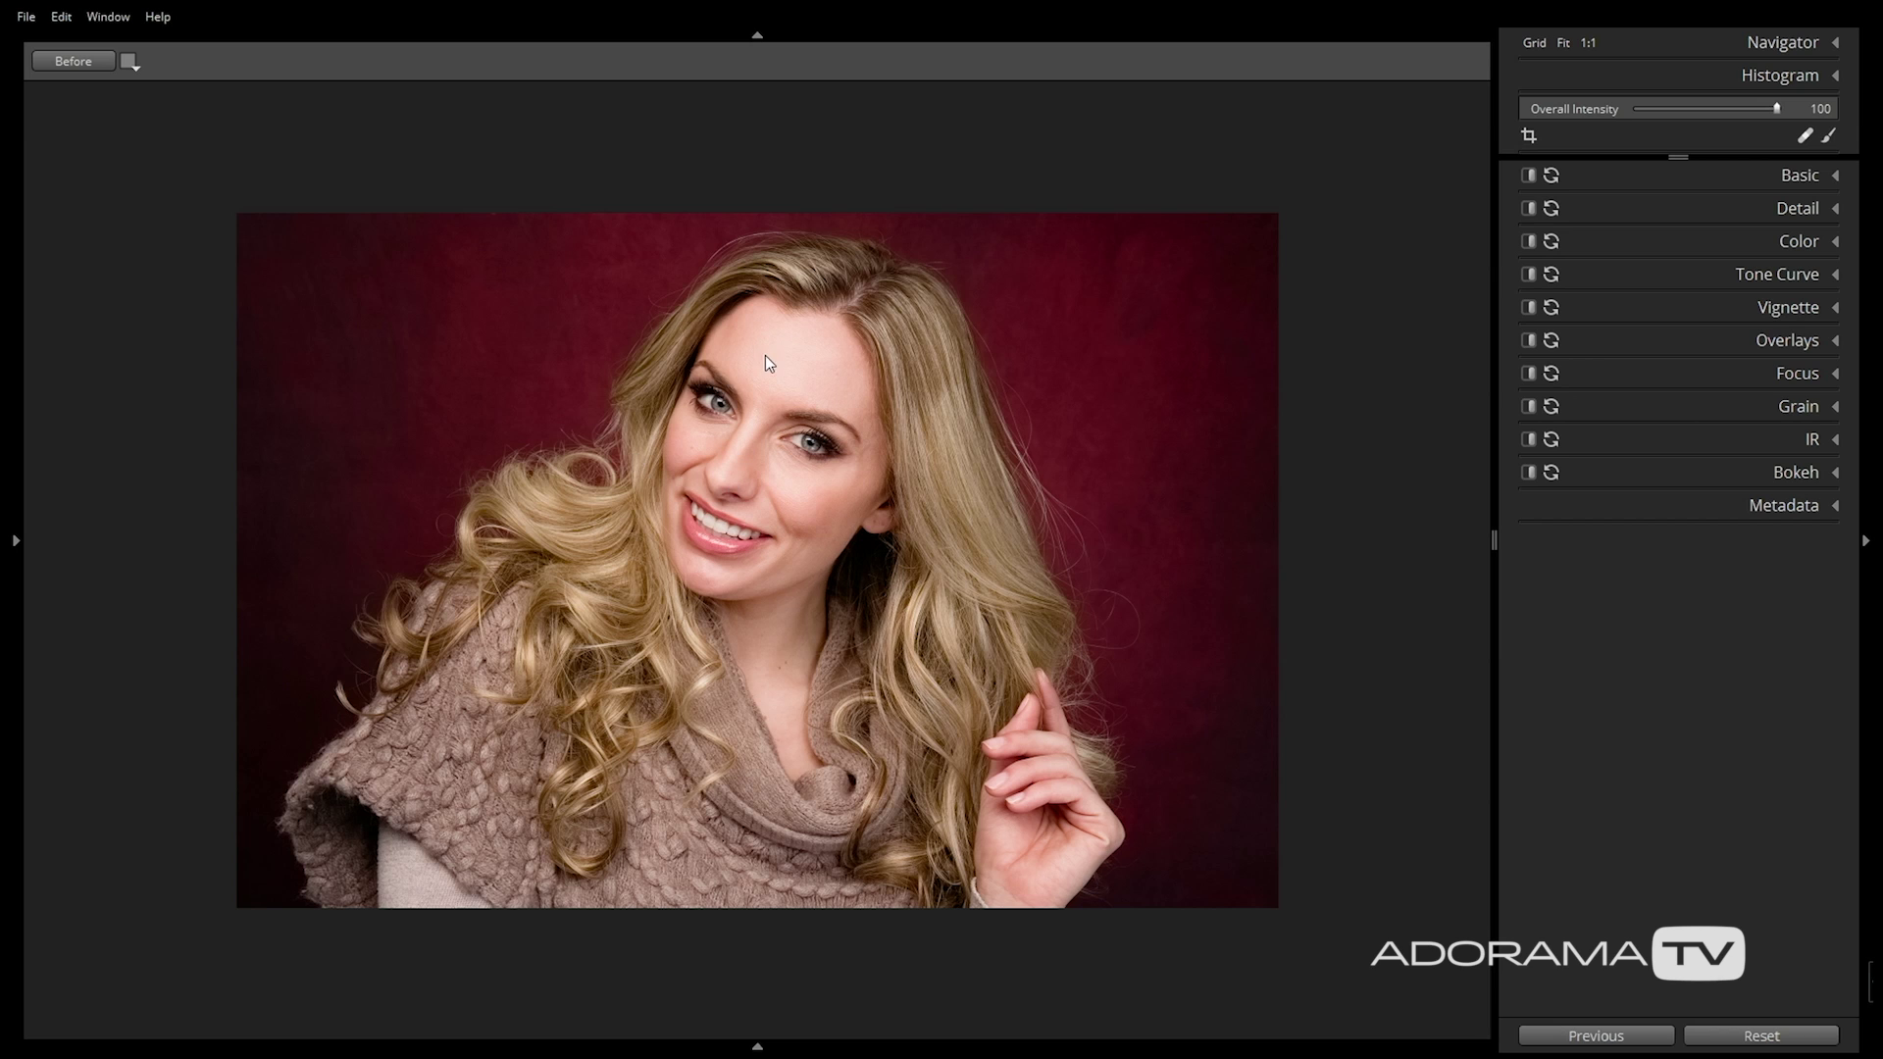
Open the portrait's export settings, review the naming, file and metadata options, and enable Resize to Fit
right_click(765, 361)
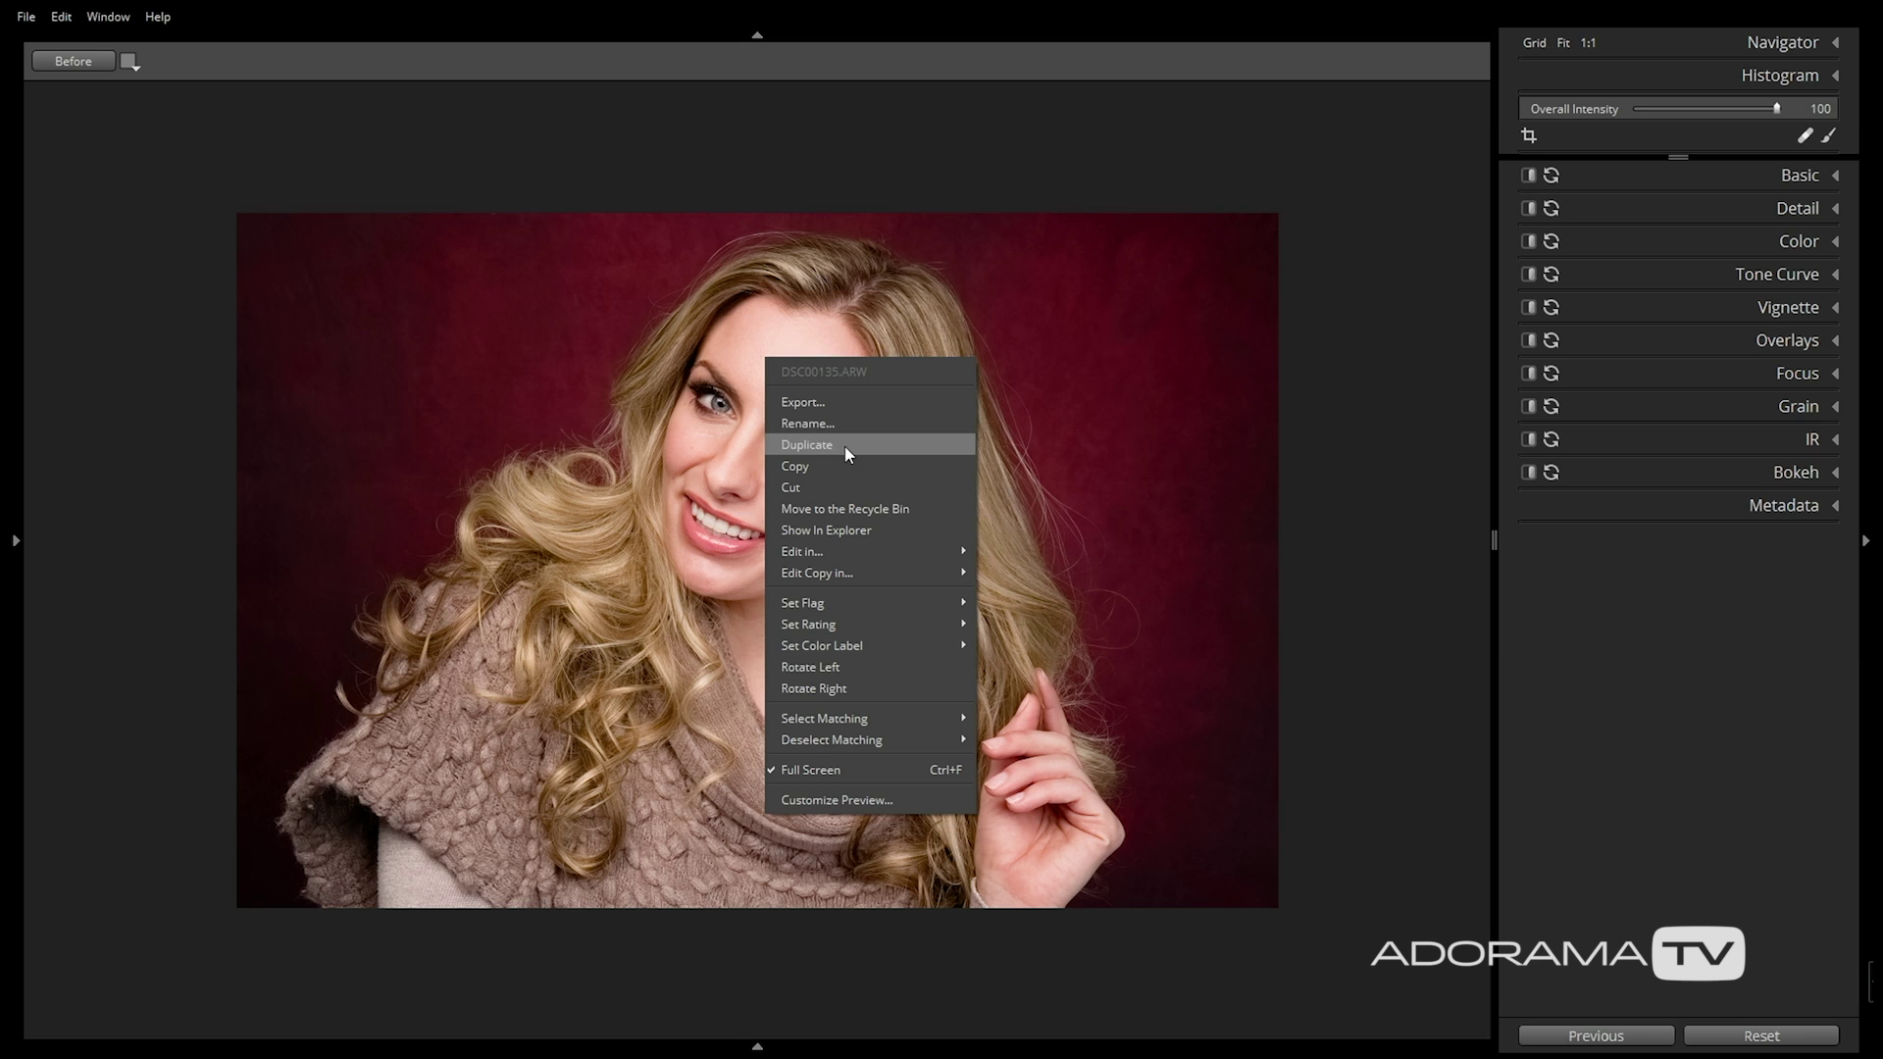
left_click(797, 402)
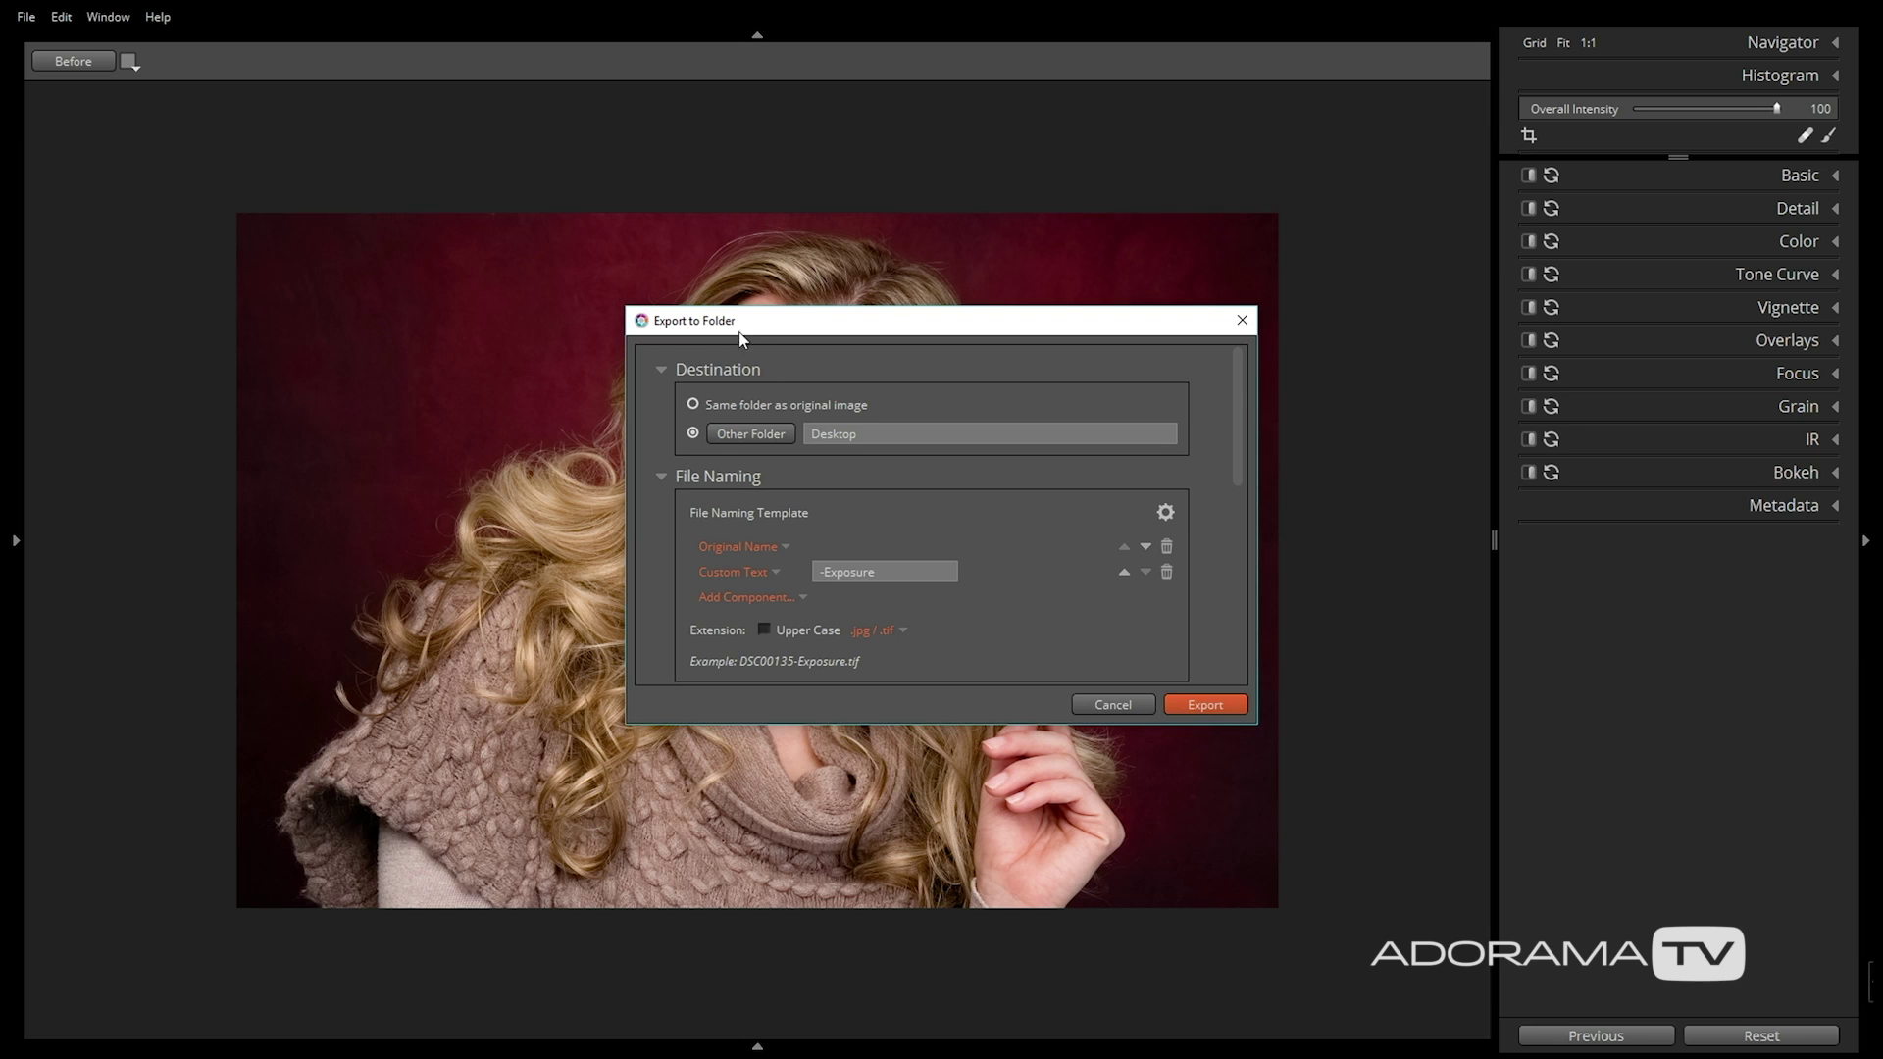
scroll(824, 534, "down", 3)
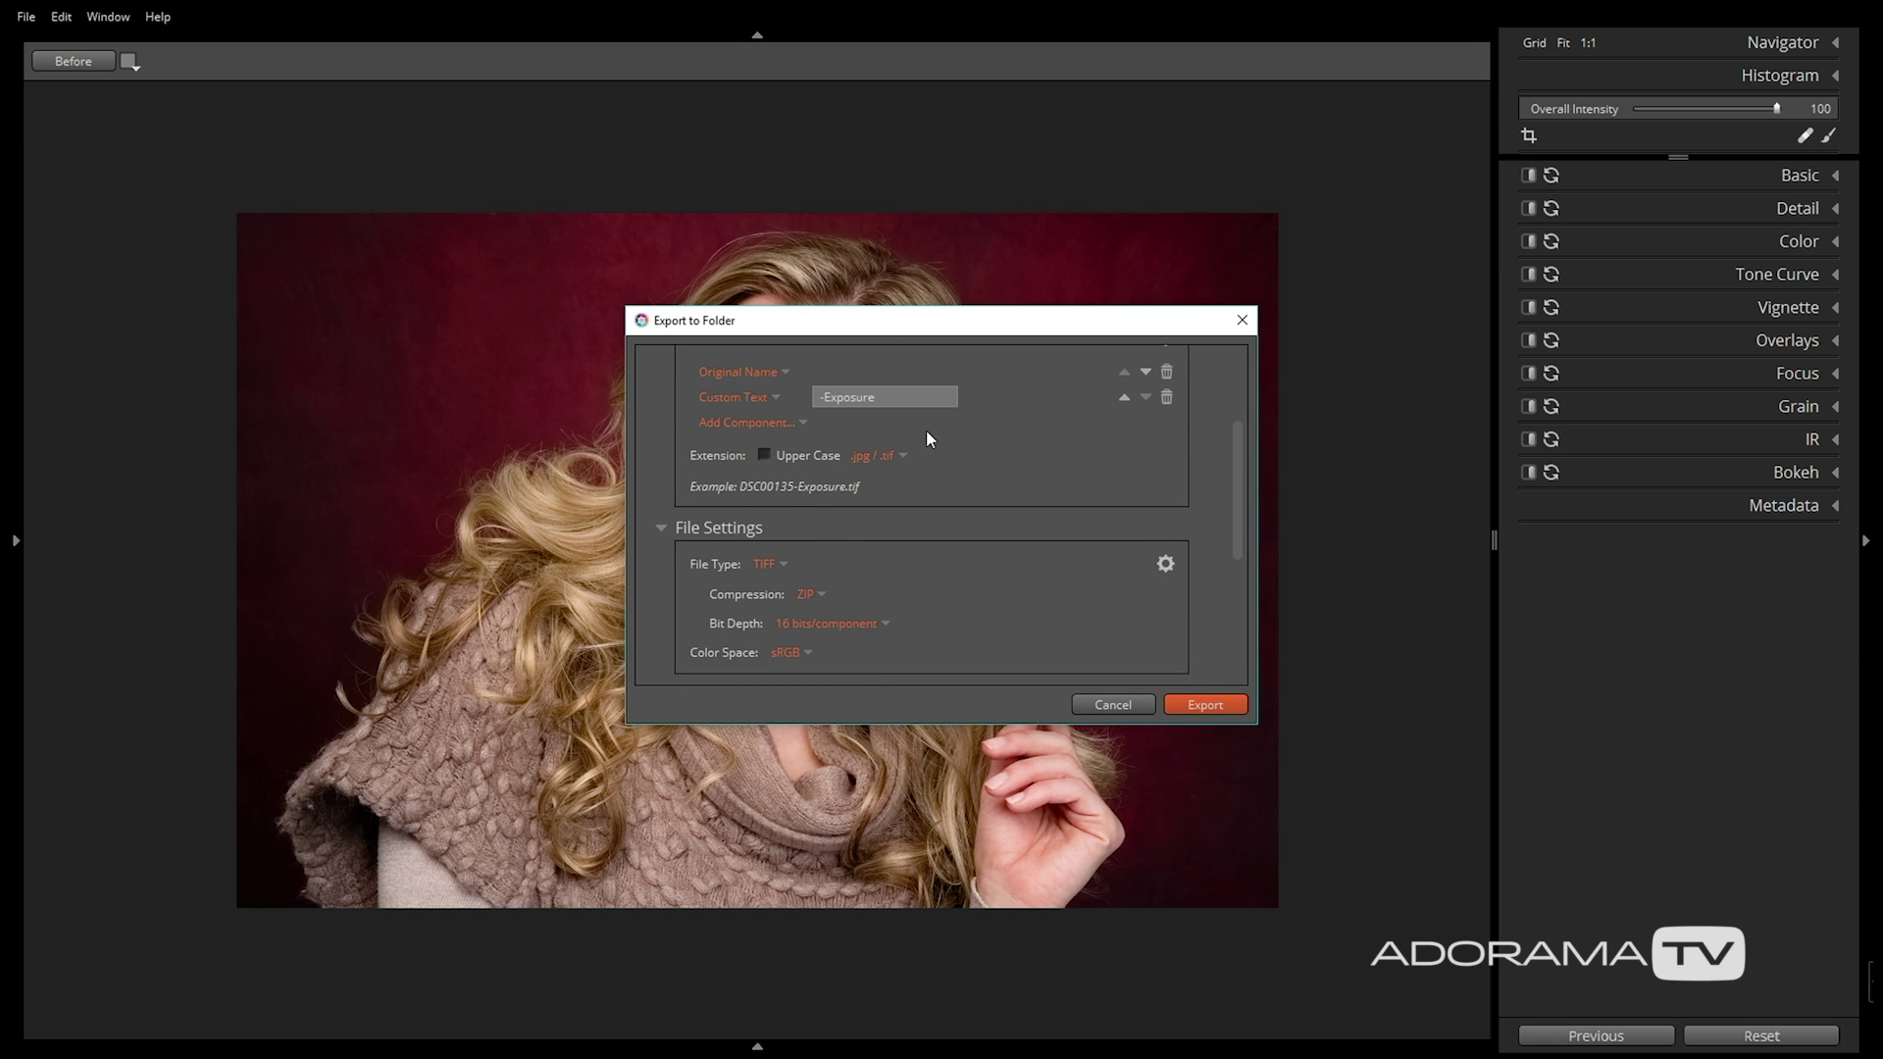
scroll(883, 460, "down", 5)
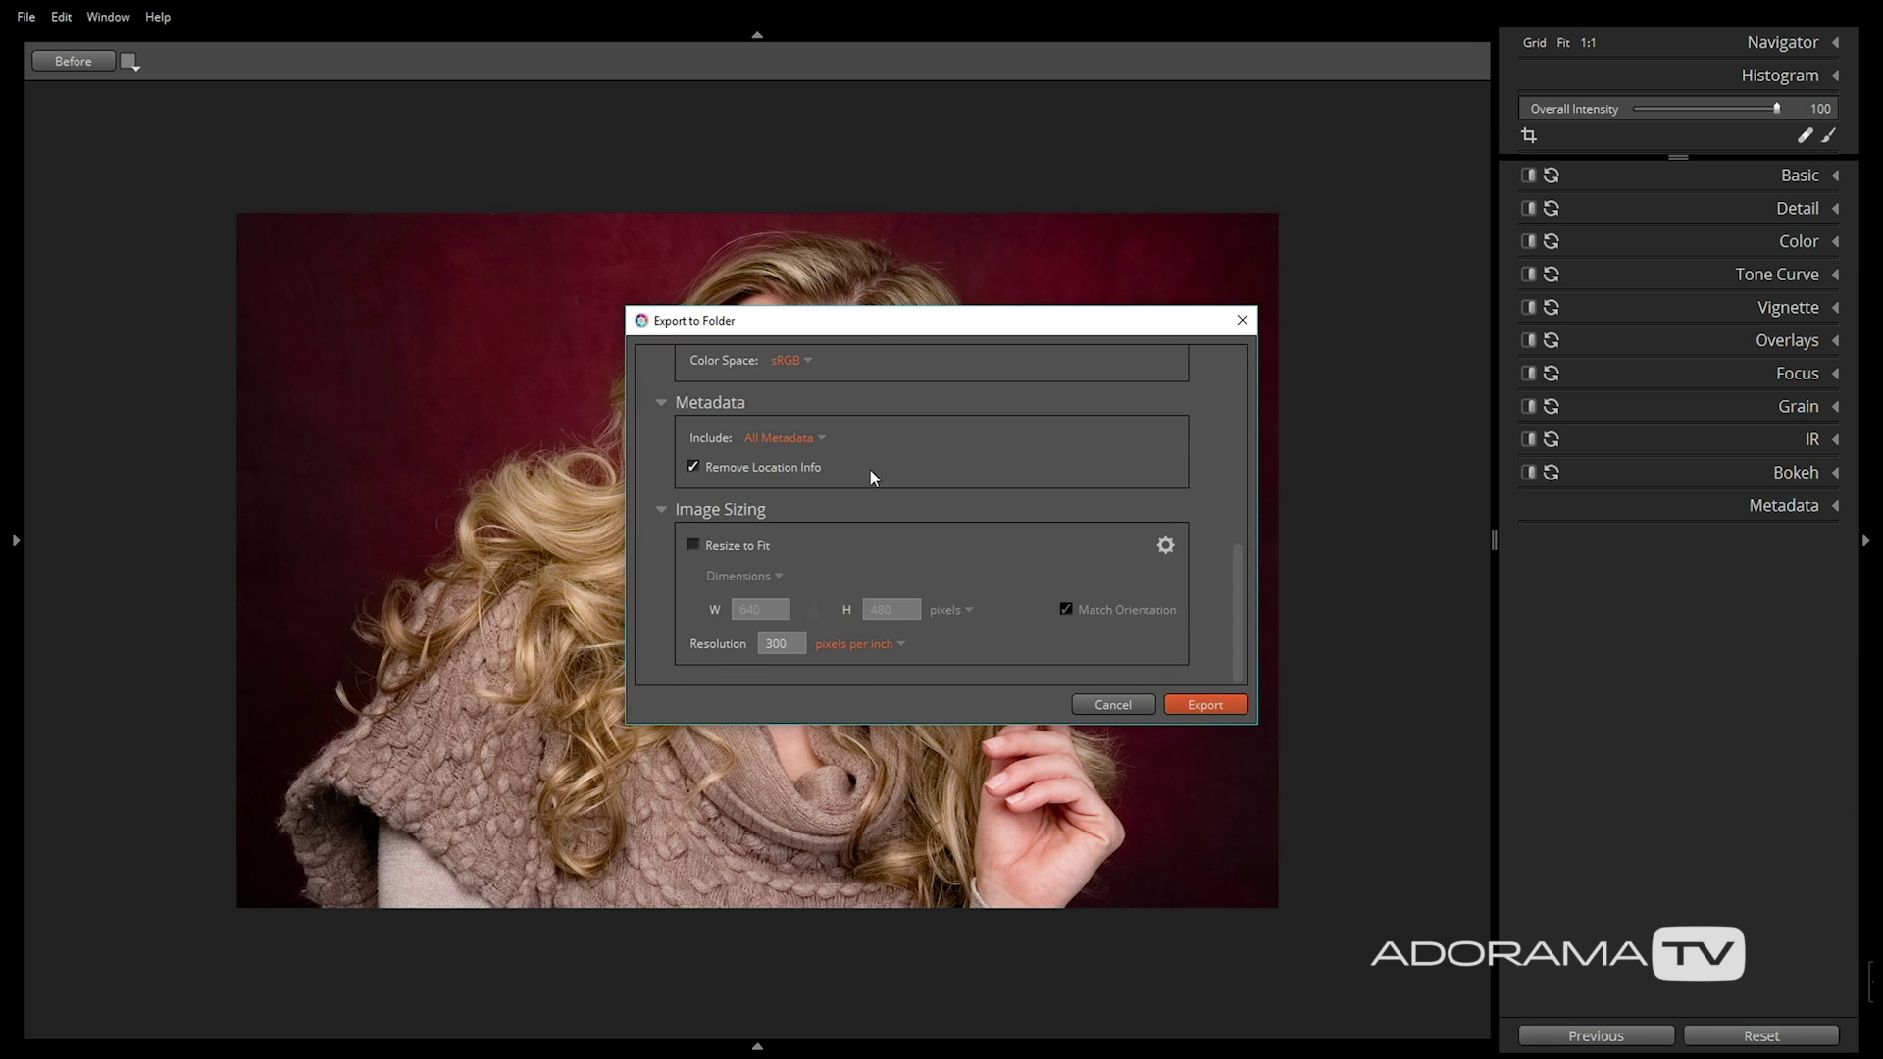
left_click(694, 545)
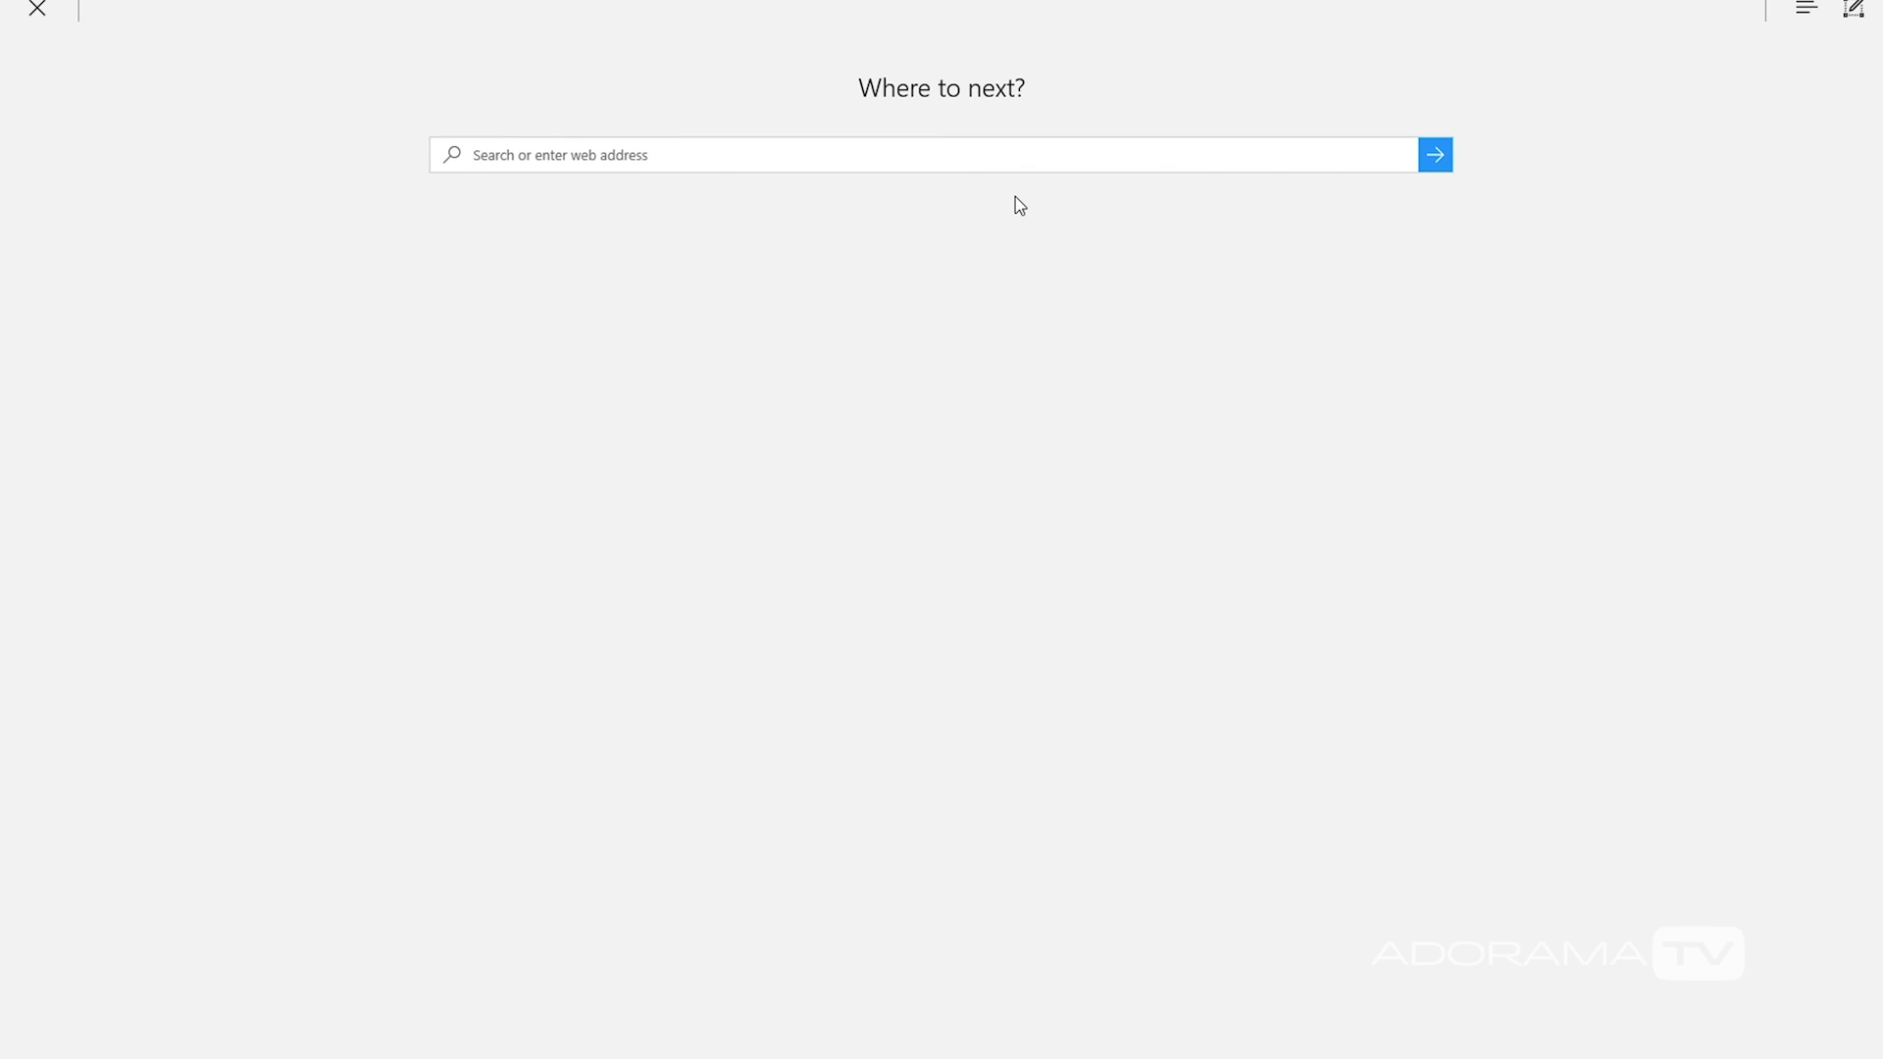
type("www.faceb")
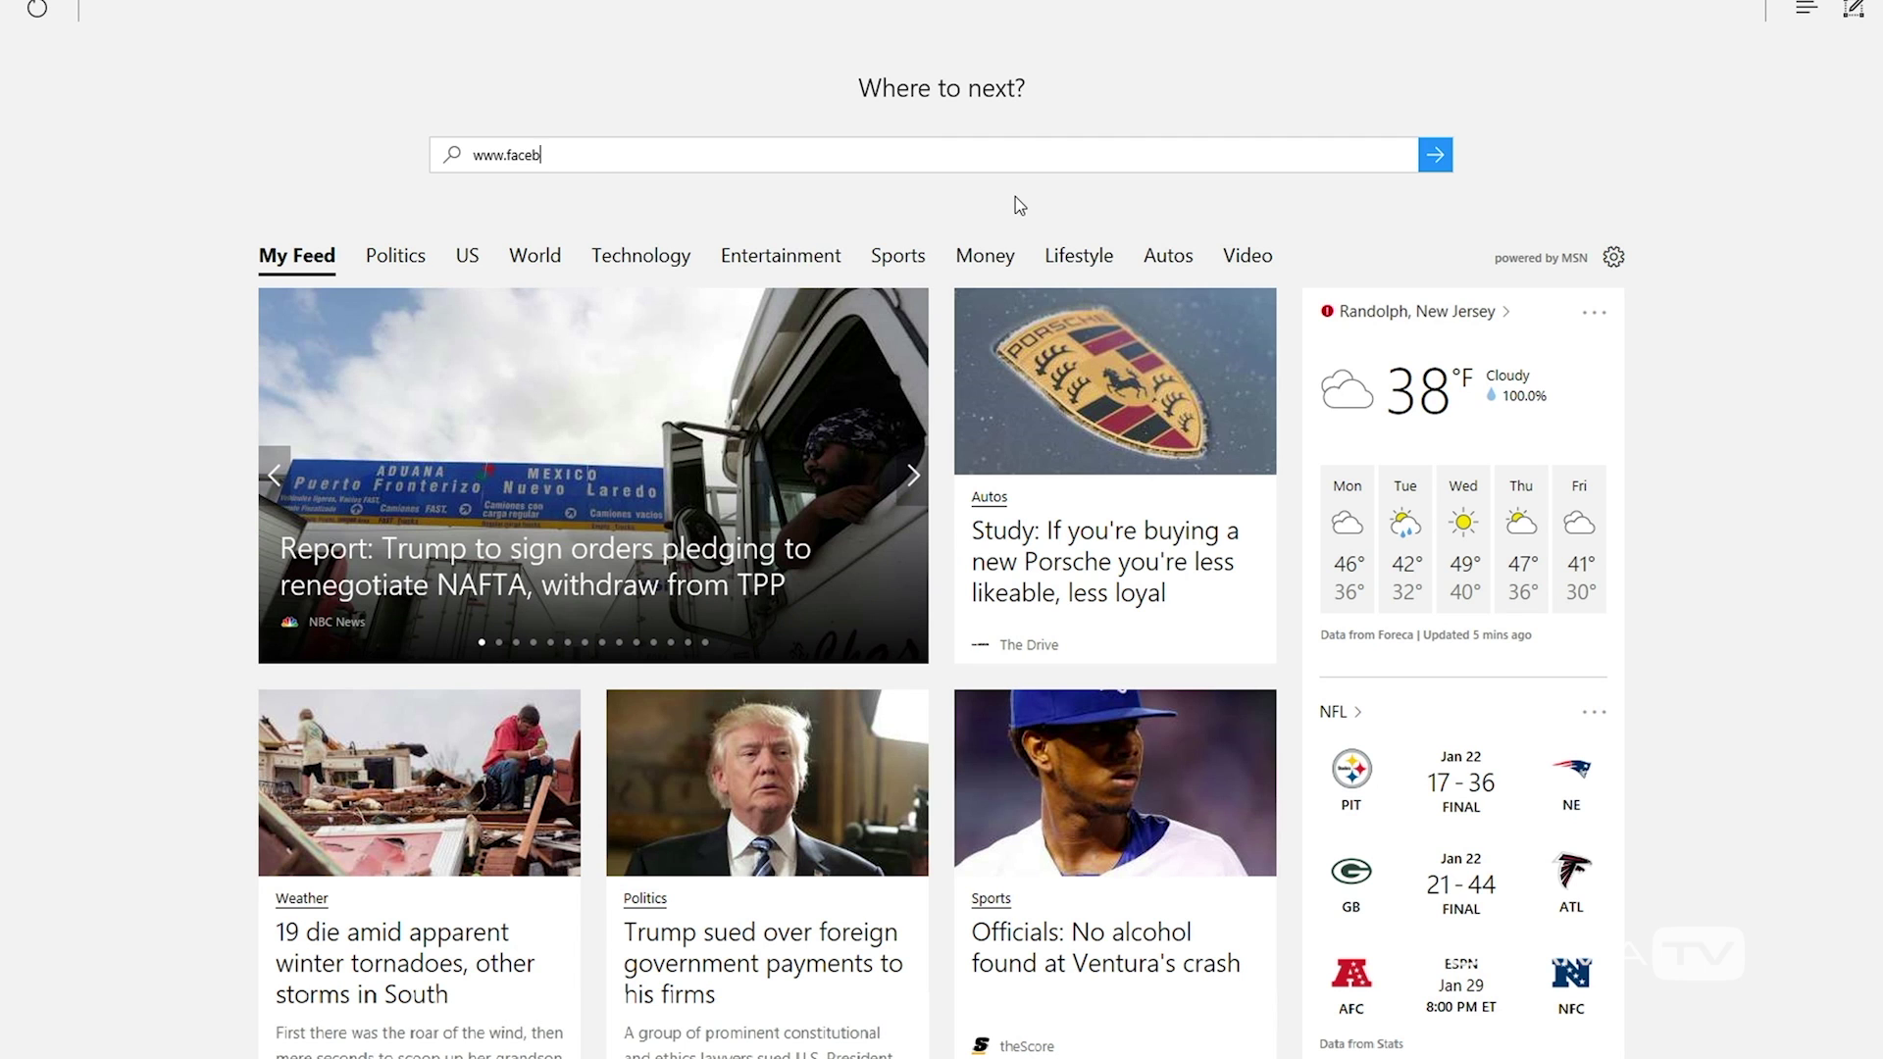
type("ook.com/")
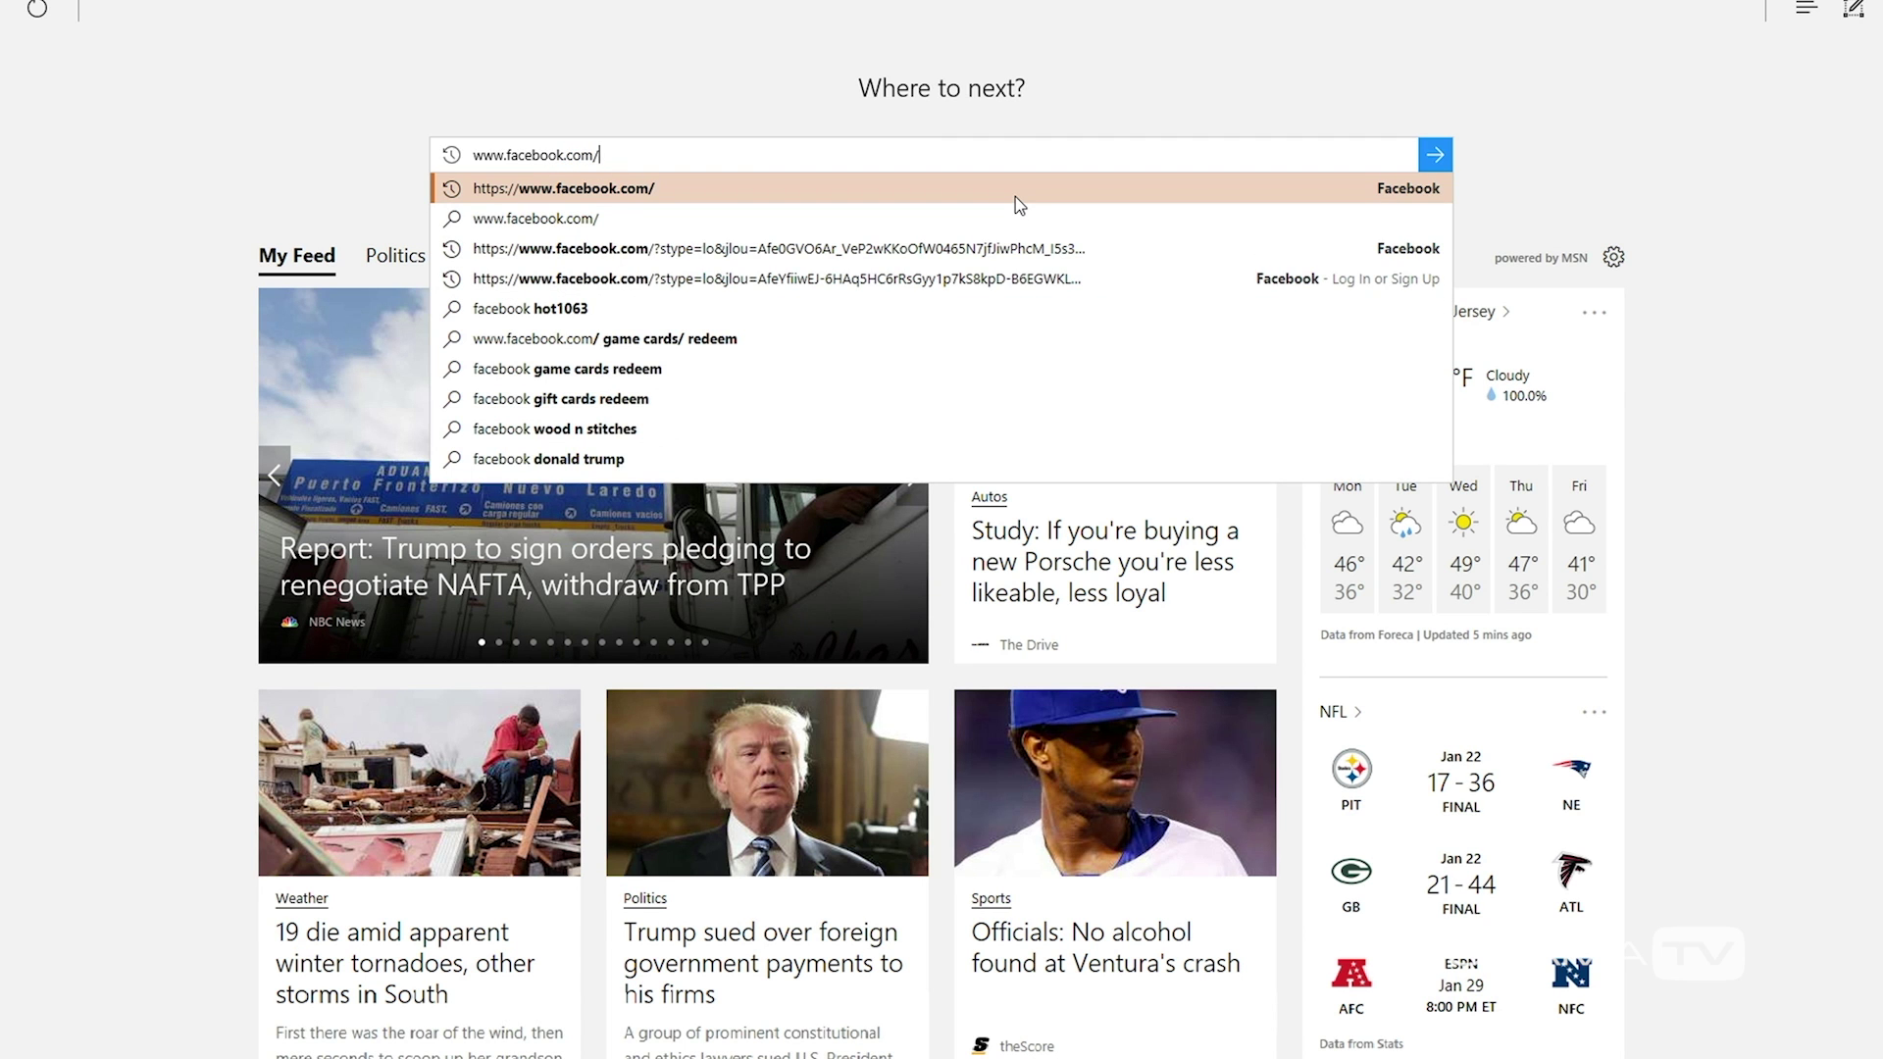
type("groups/sony")
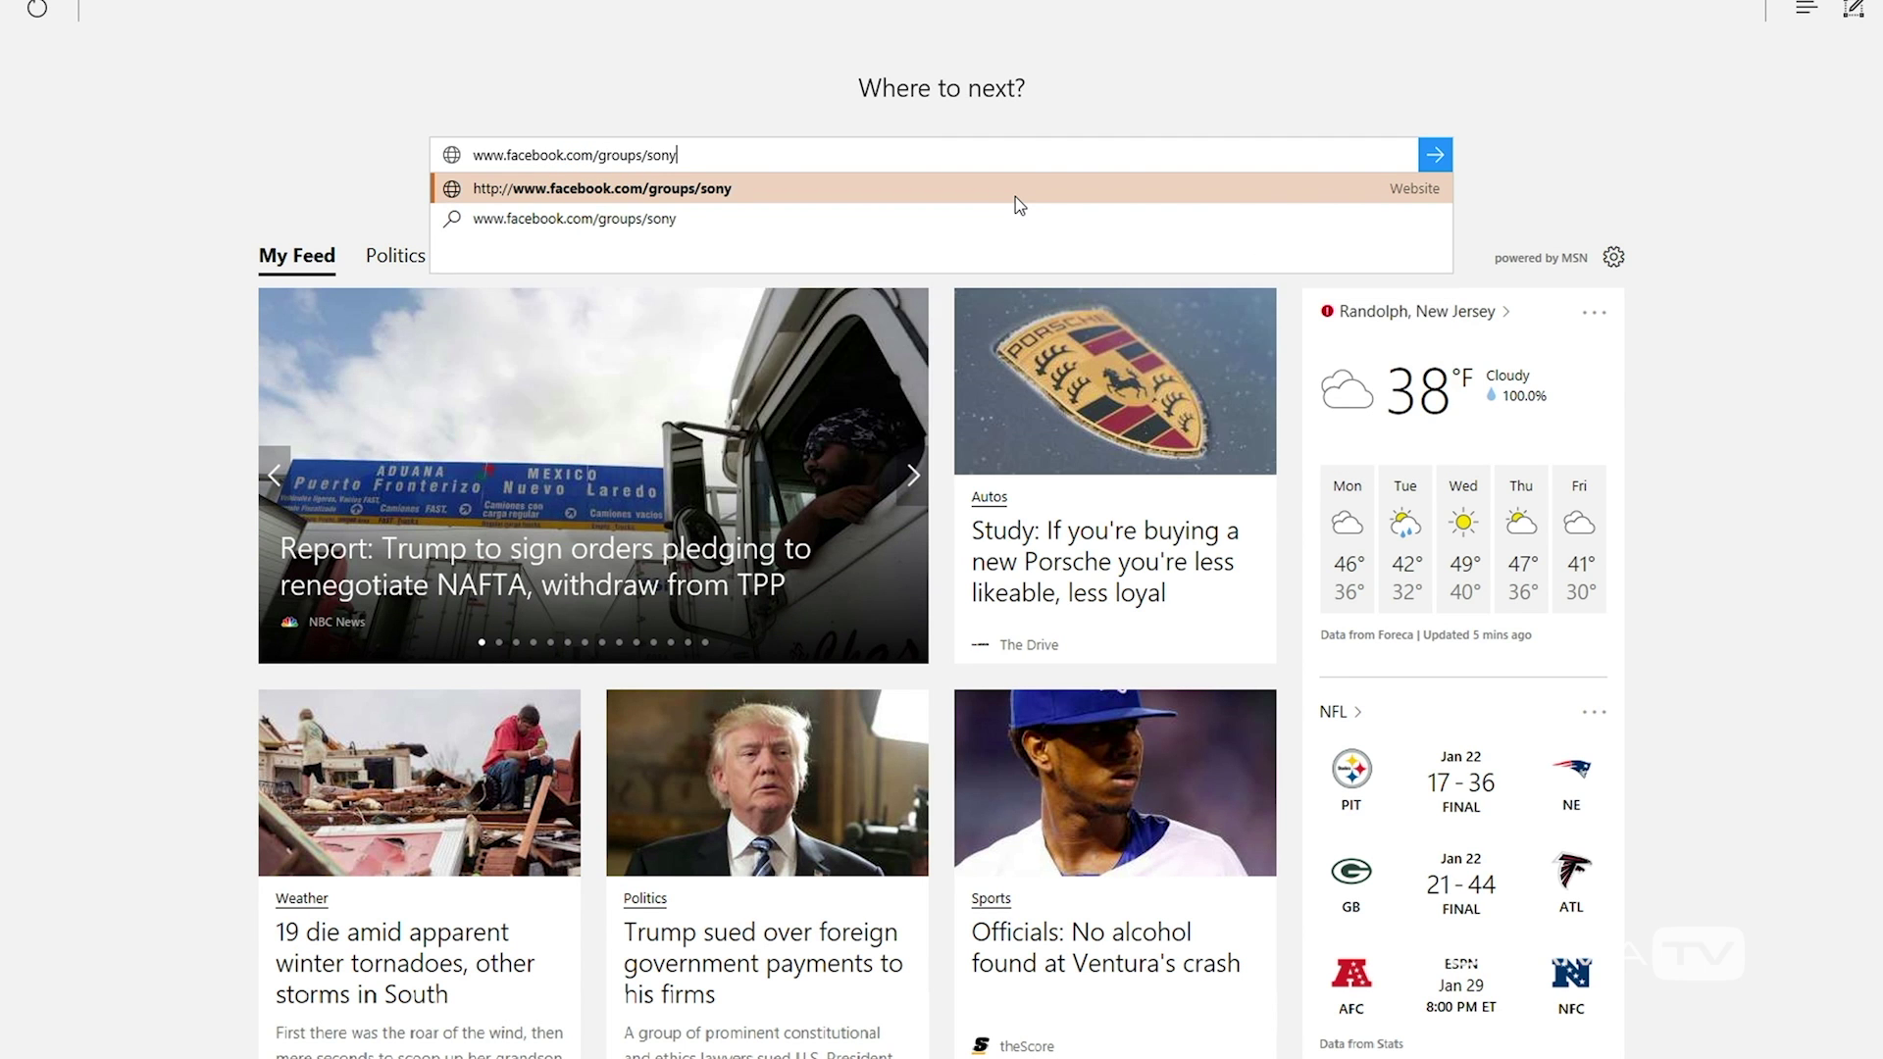
type("alphatips")
key("Return")
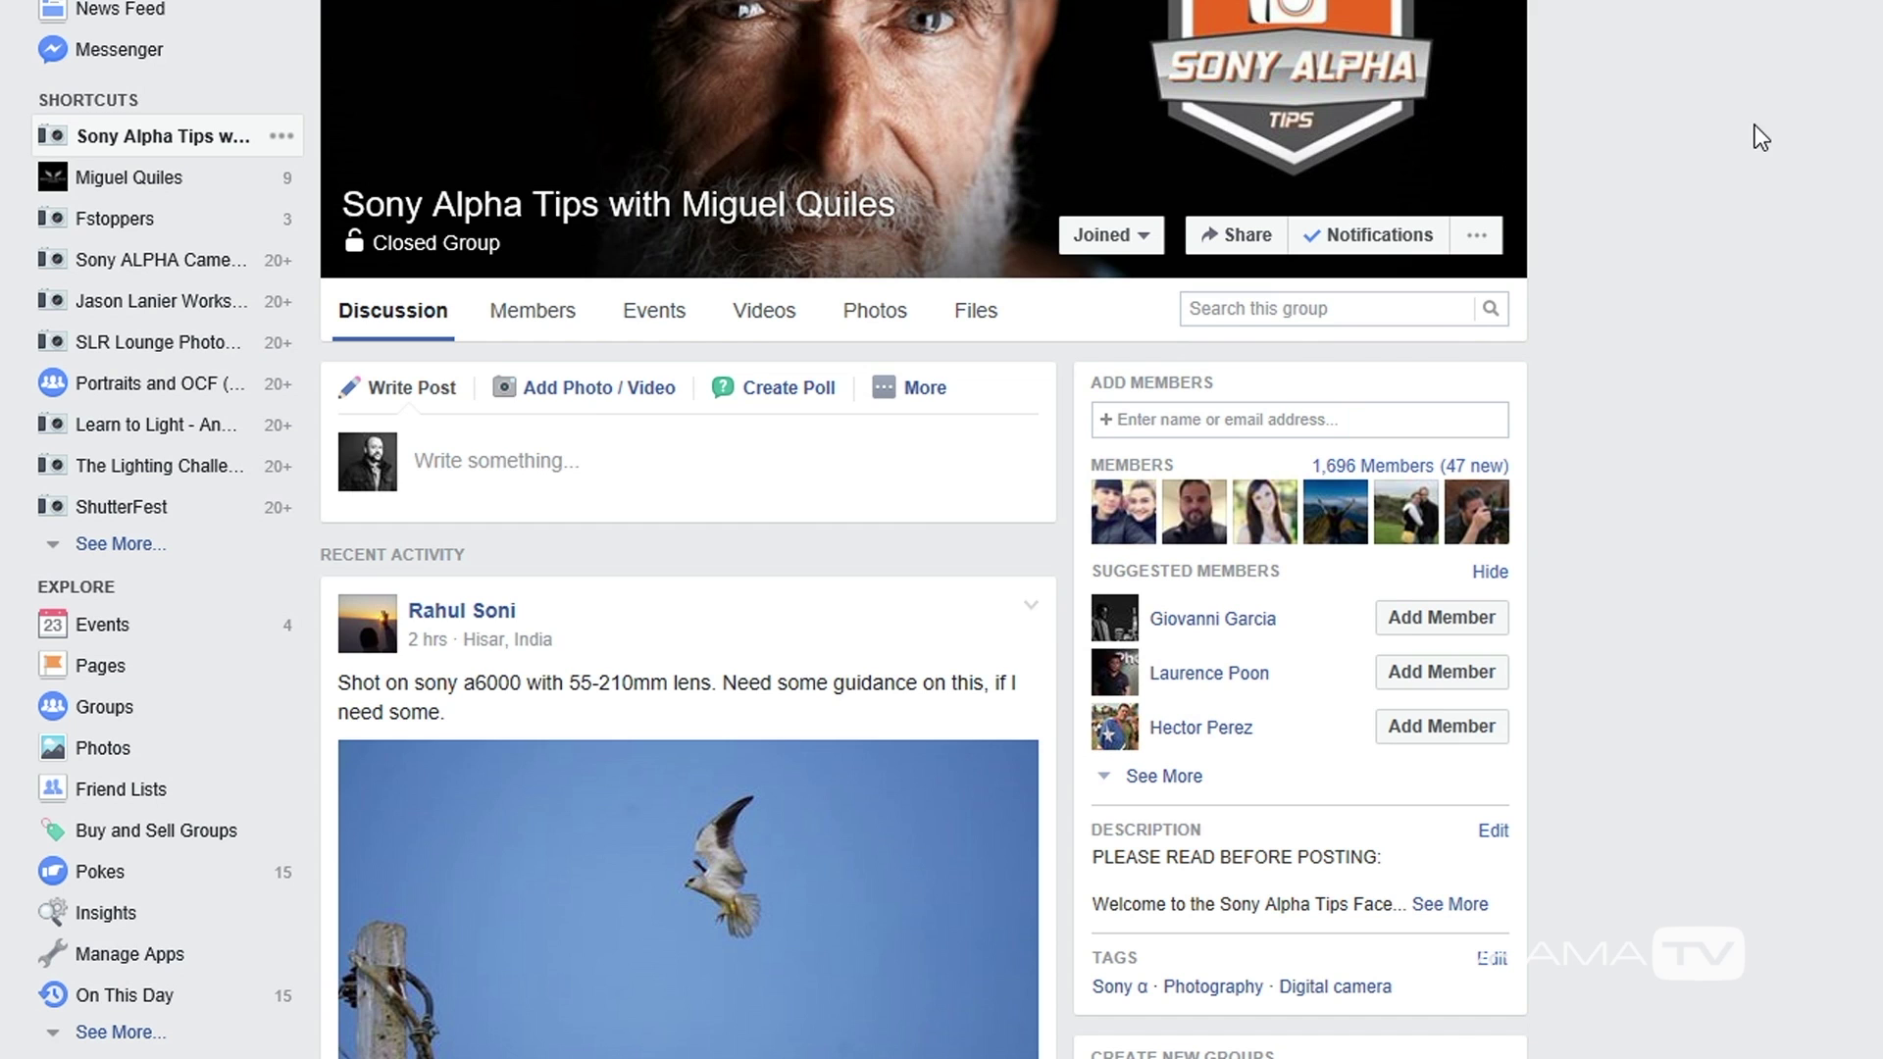
Add the portrait to a new group photo post captioned "Sony a7RII + Sony 55mm 1.8" with "Alien Skin Exposure" on the next line
left_click(598, 389)
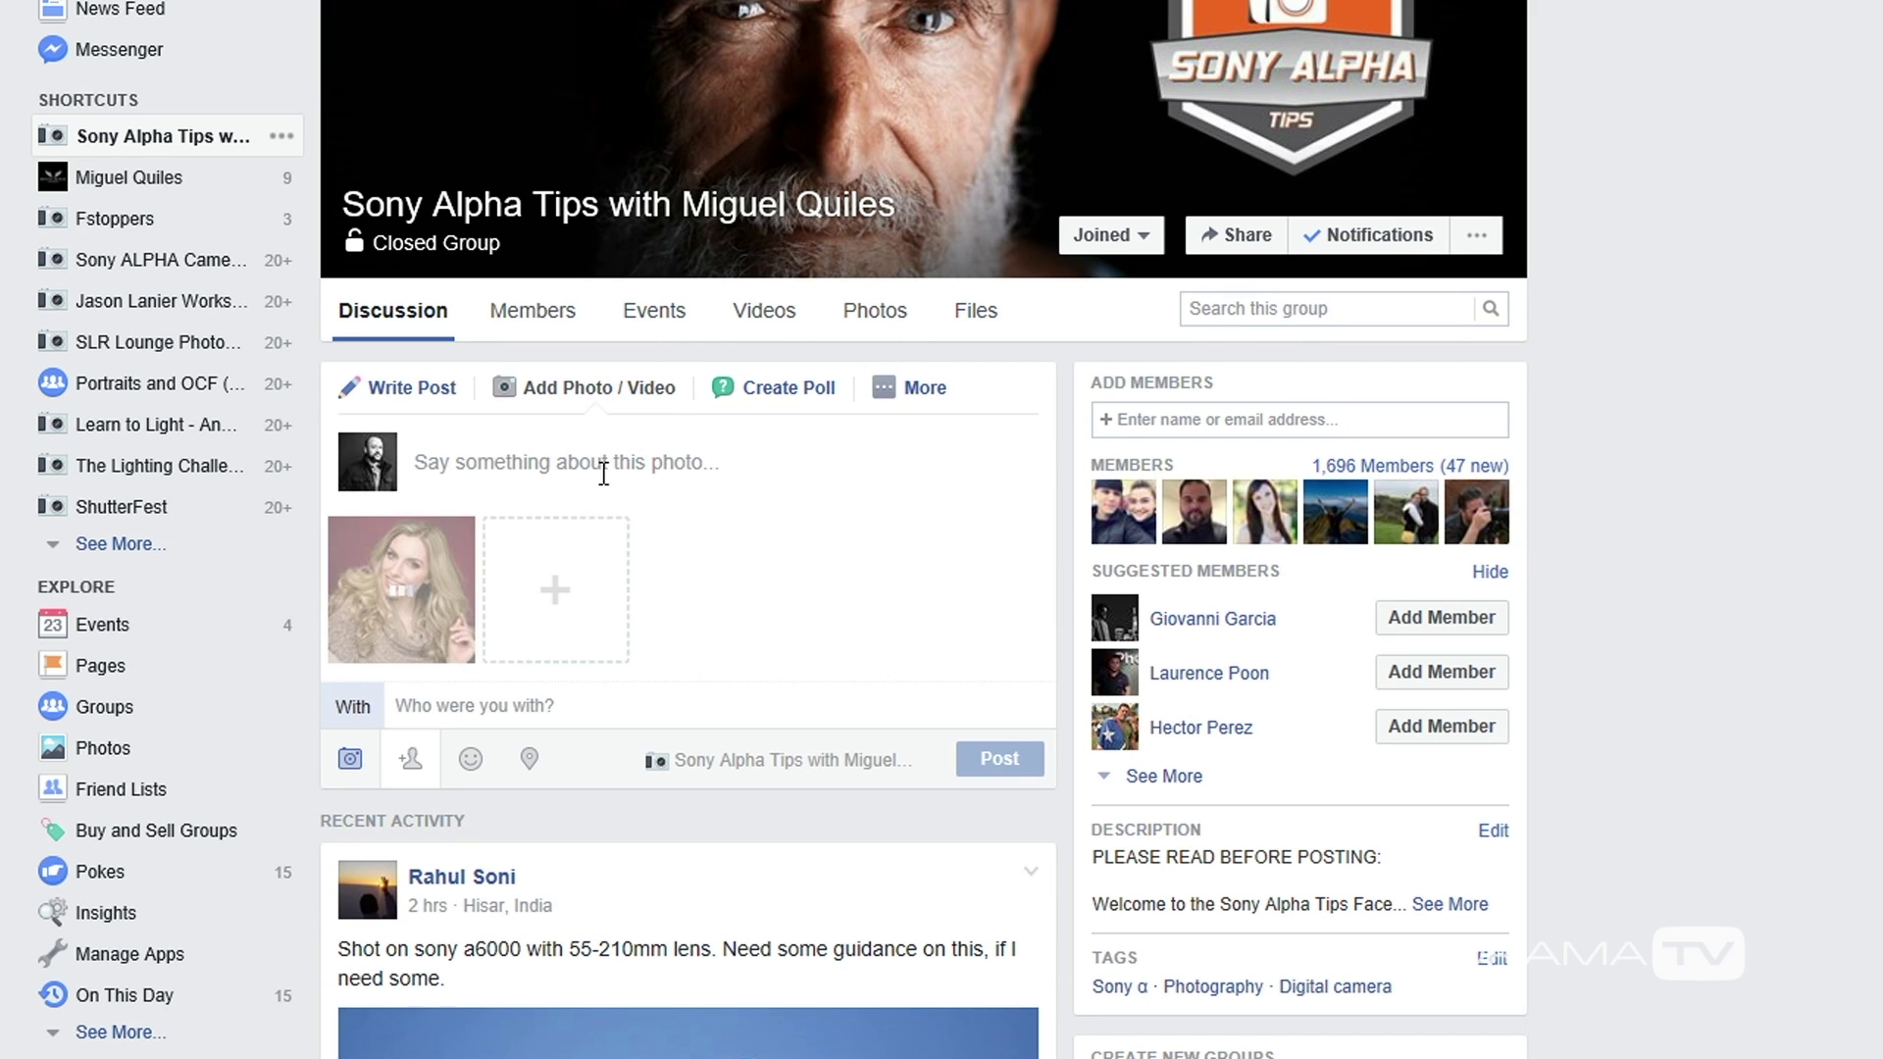
type("Sony a7RII + Sony 55mm 1.8")
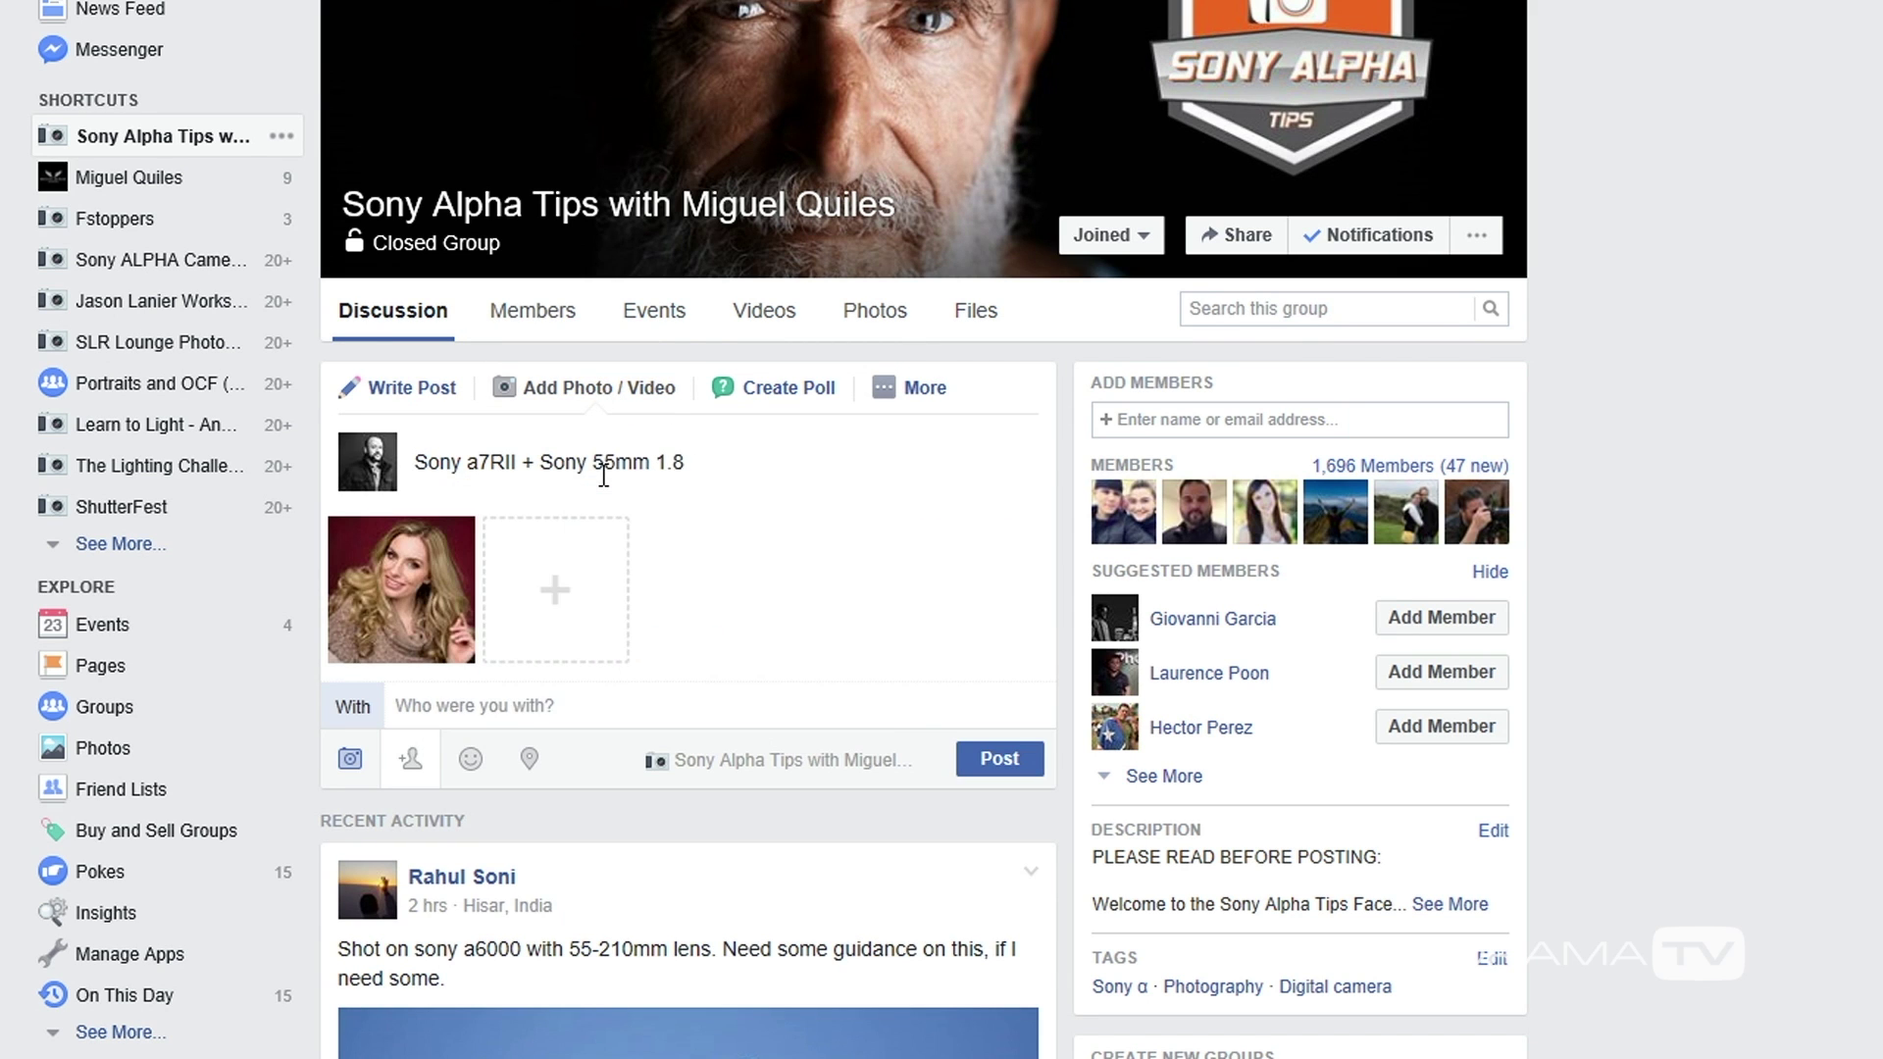
key("Return")
type("Alien Skin Exposure")
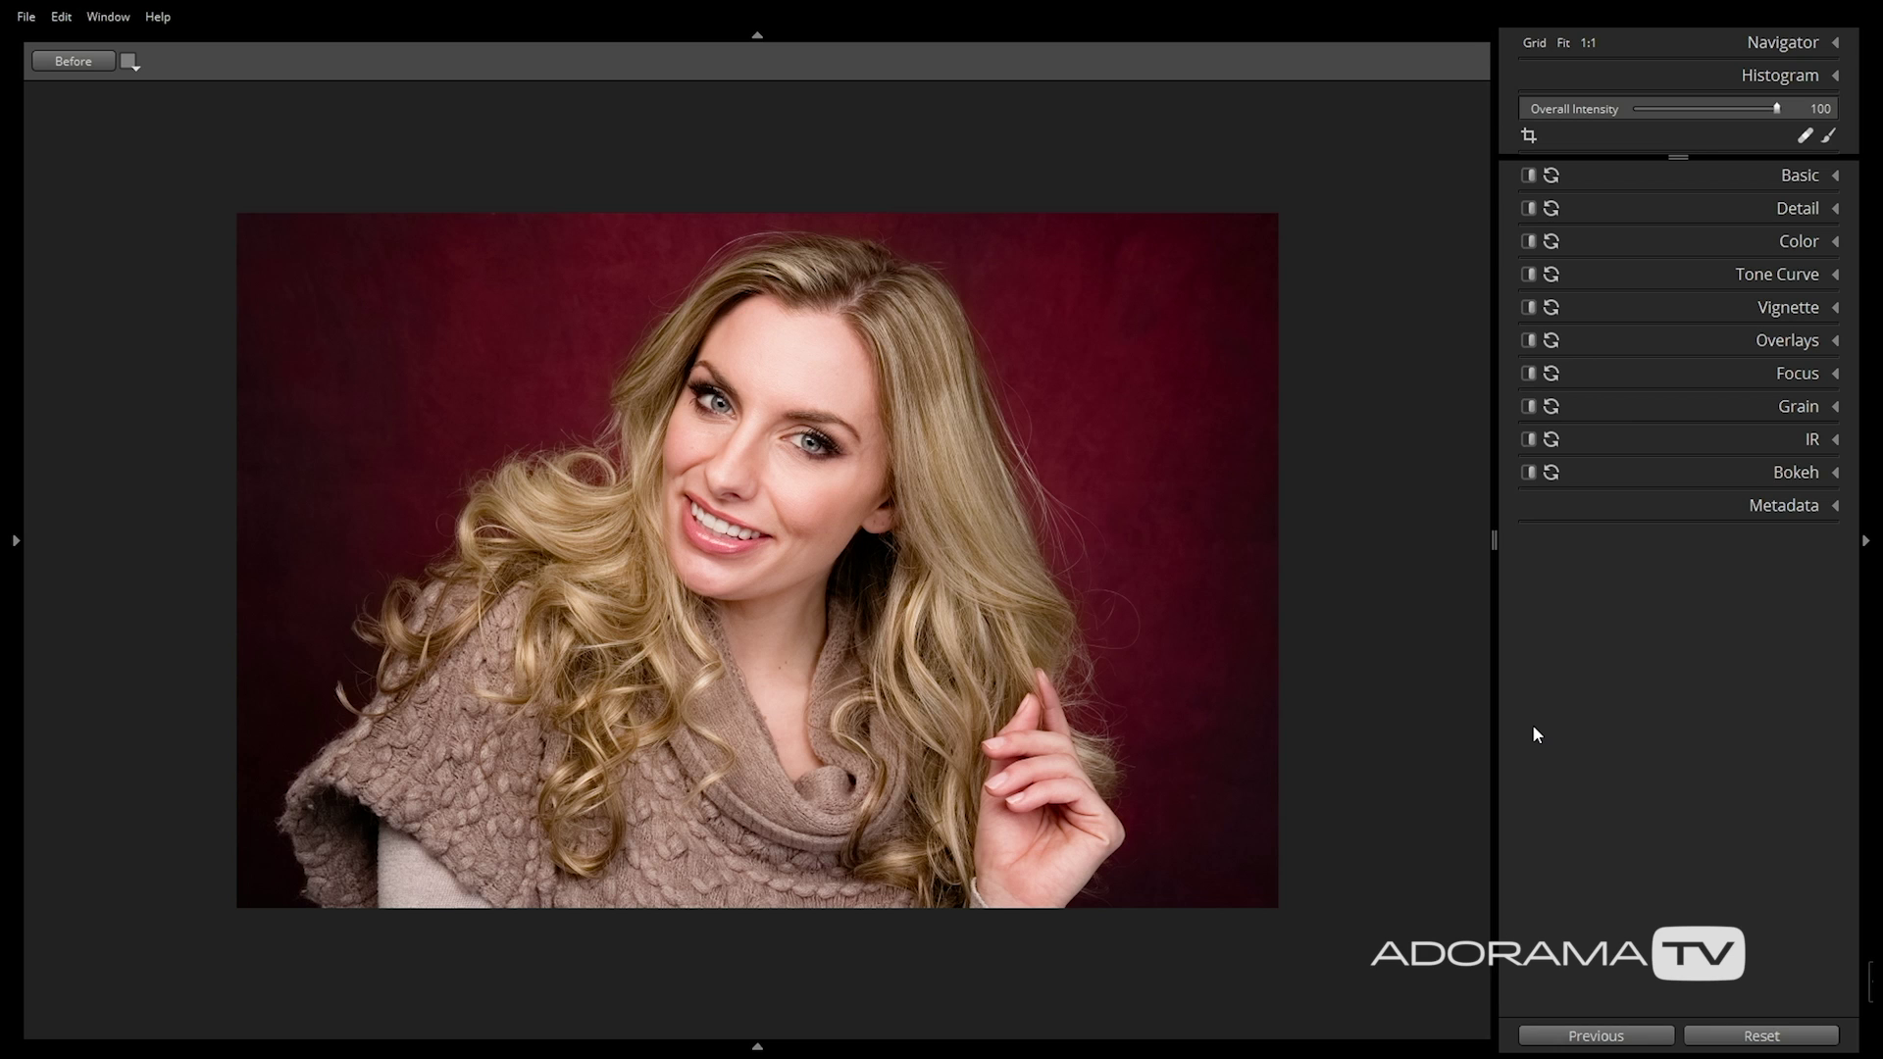